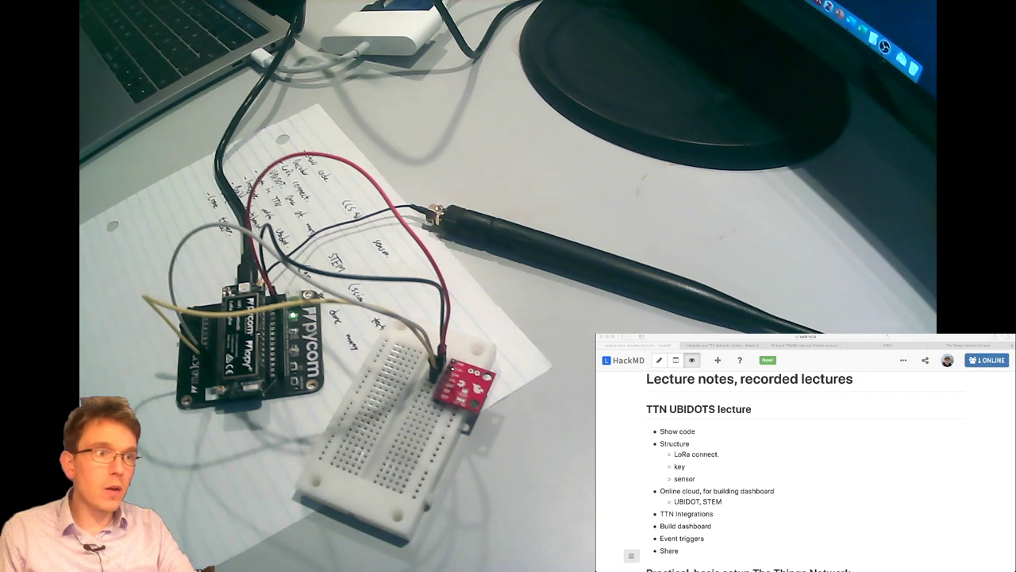
Delete the commented-out '#import CayenneLPP' line at the top of main.py.
key("super+Tab")
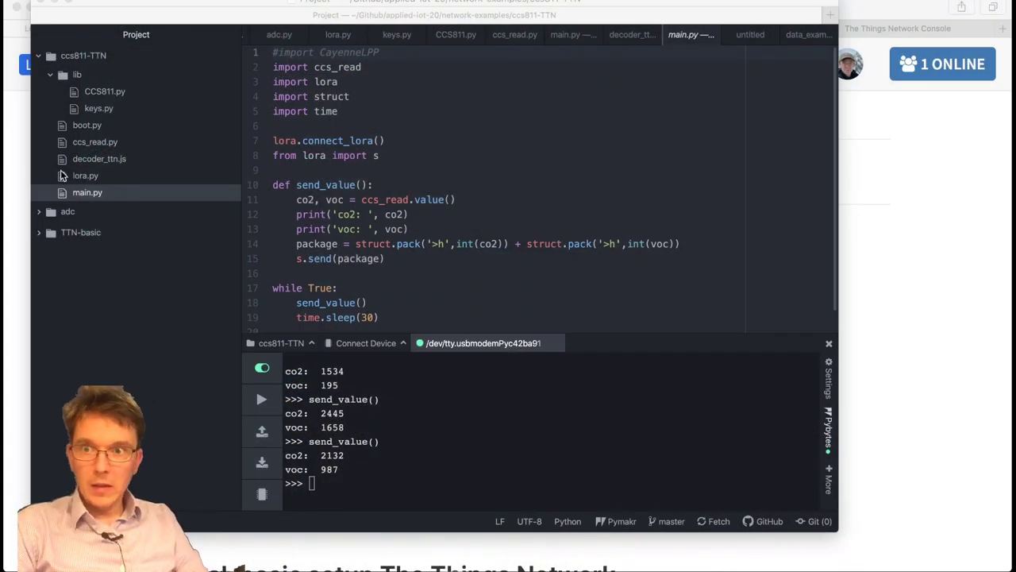
scroll(617, 226, "down", 1)
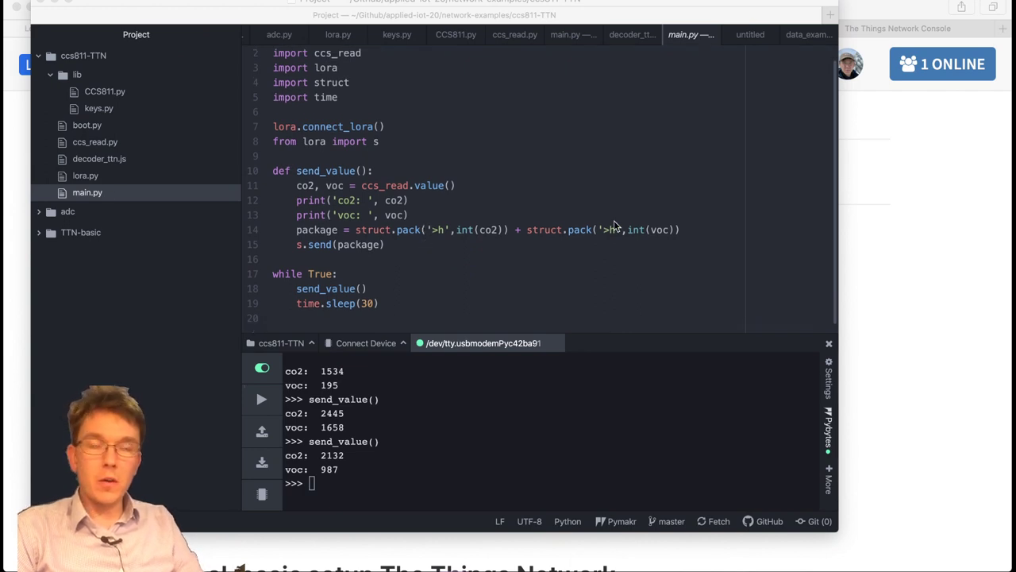
scroll(617, 226, "up", 1)
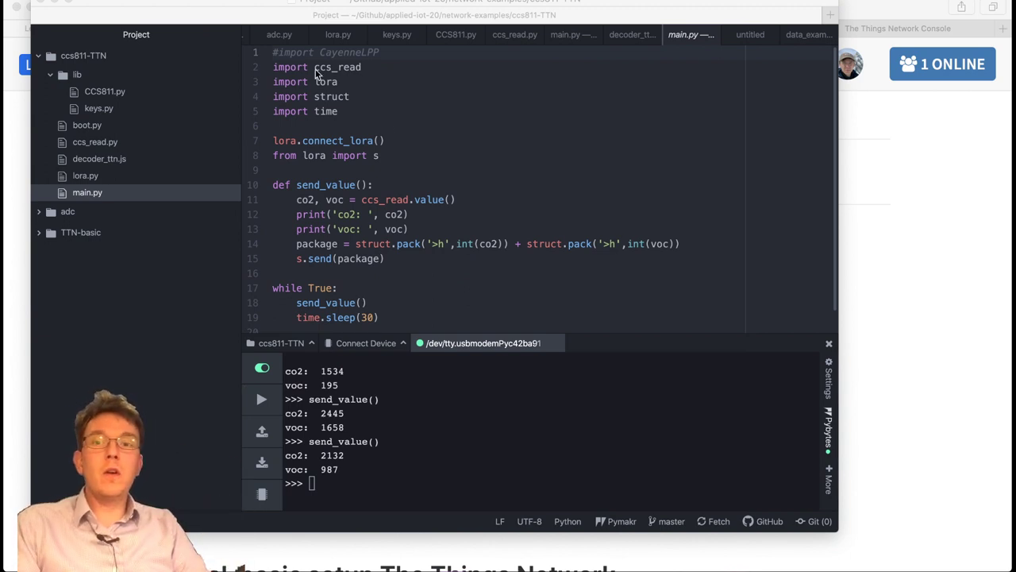
left_click(336, 53)
key("ctrl+shift+k")
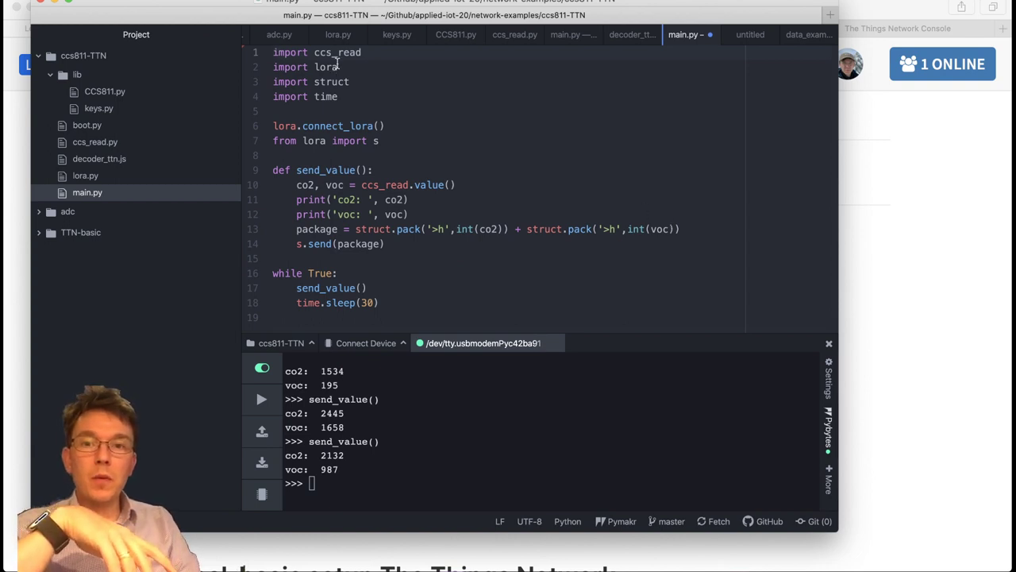
Walk through main.py's ccs_read, lora, struct and time imports, then open lora.py.
left_click_drag(274, 53, 397, 56)
left_click(397, 56)
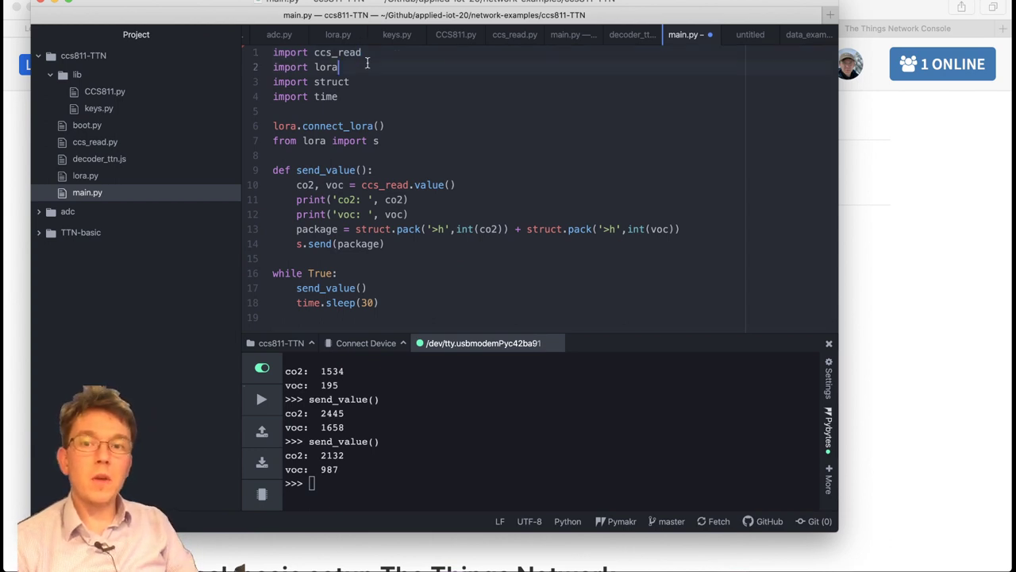
key("Down")
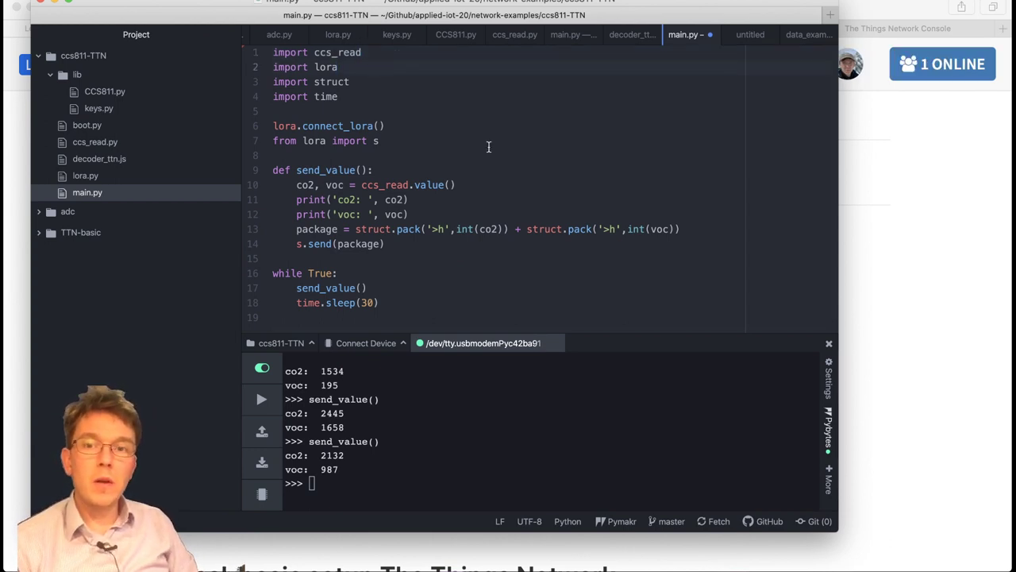
left_click(395, 83)
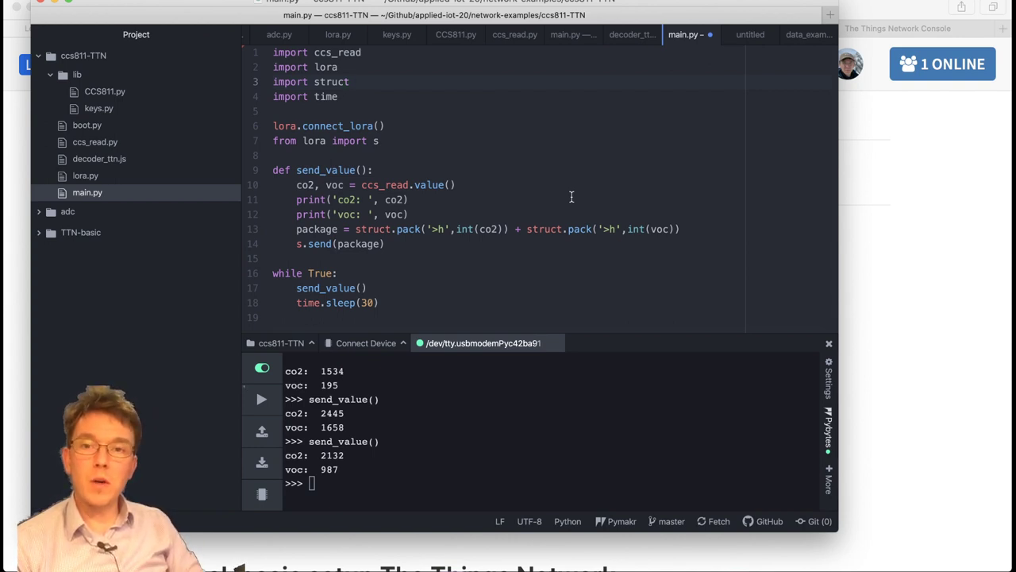
key("Down")
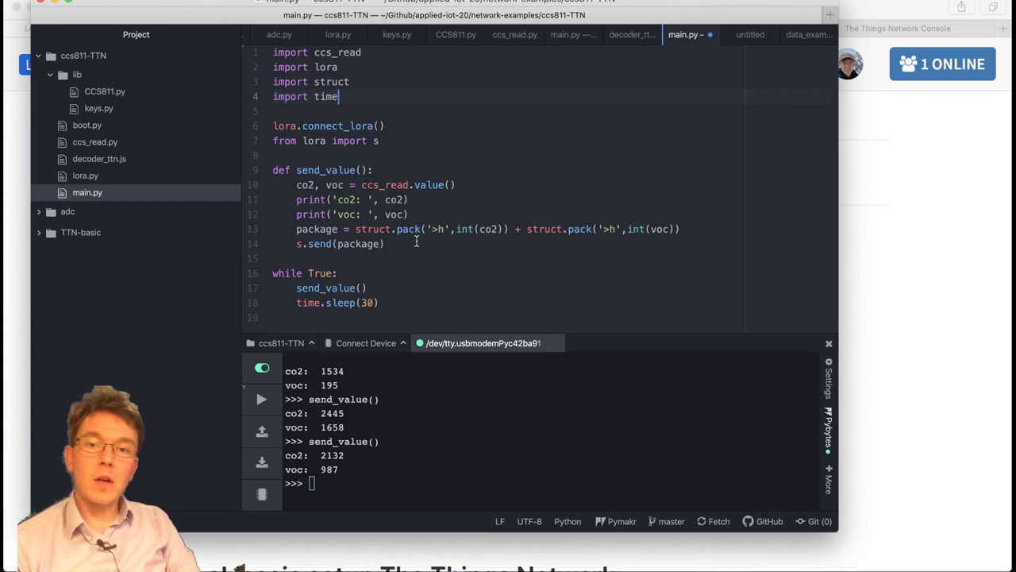
left_click(437, 130)
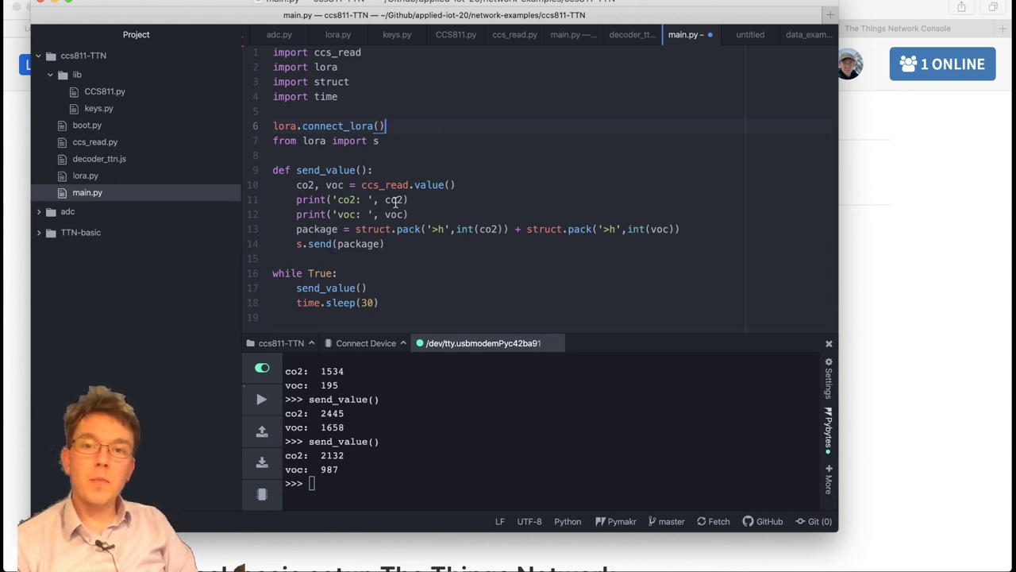
left_click_drag(274, 67, 343, 68)
left_click(341, 68)
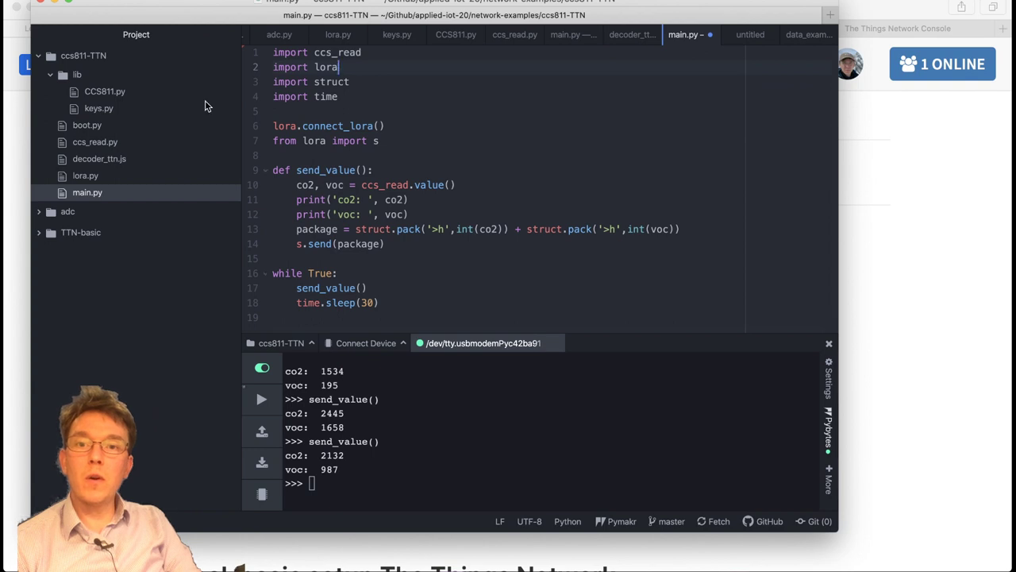
left_click(86, 176)
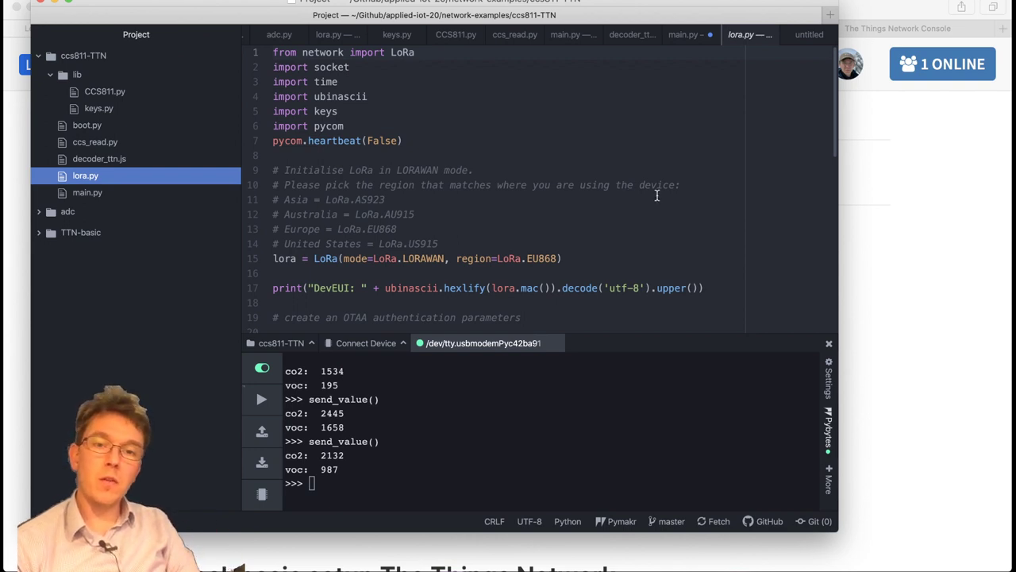
left_click(274, 51)
left_click(422, 111)
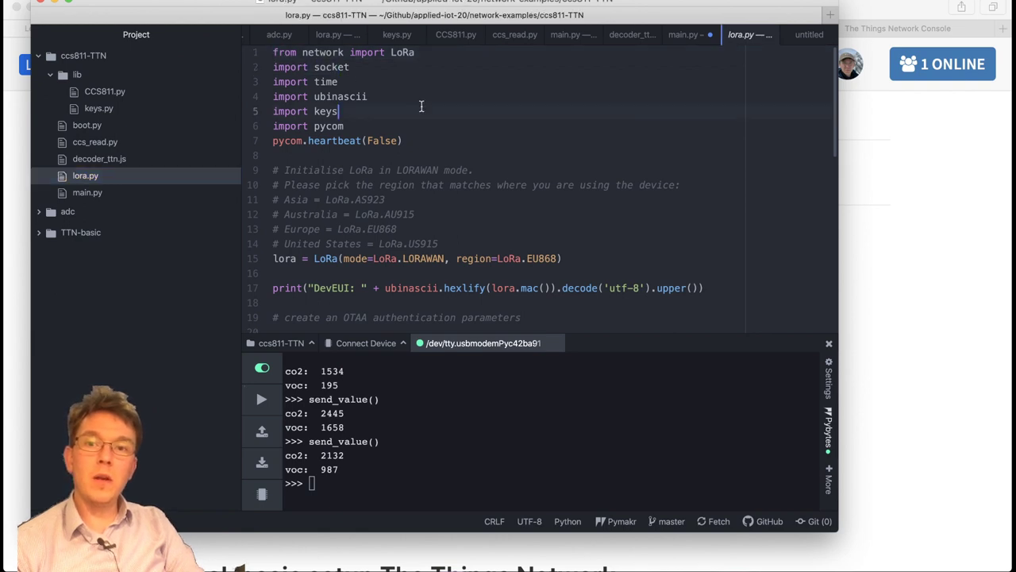
left_click_drag(305, 52, 429, 57)
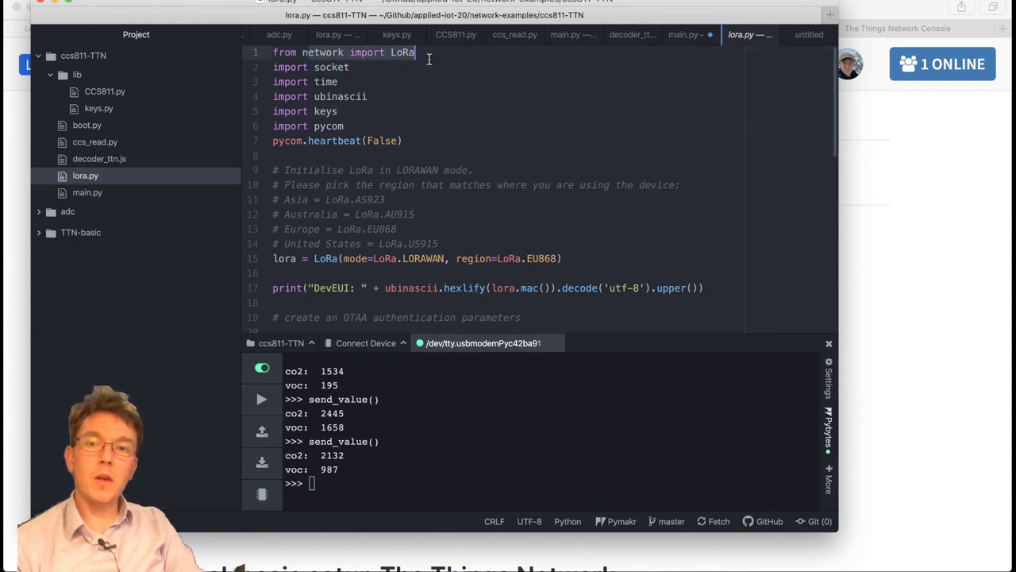
left_click(453, 59)
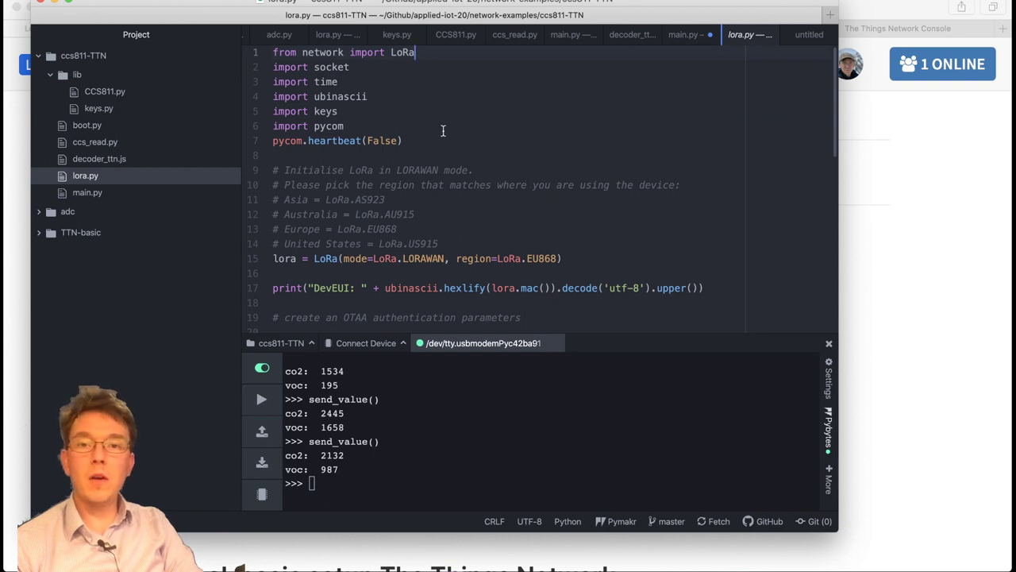
left_click(389, 71)
left_click(358, 83)
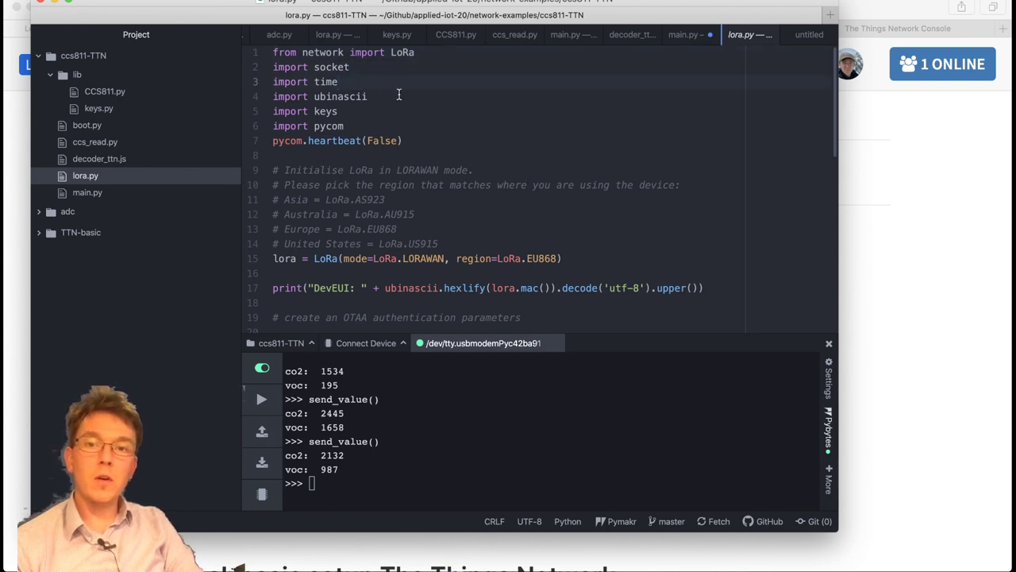
left_click(401, 94)
left_click(445, 111)
left_click(464, 124)
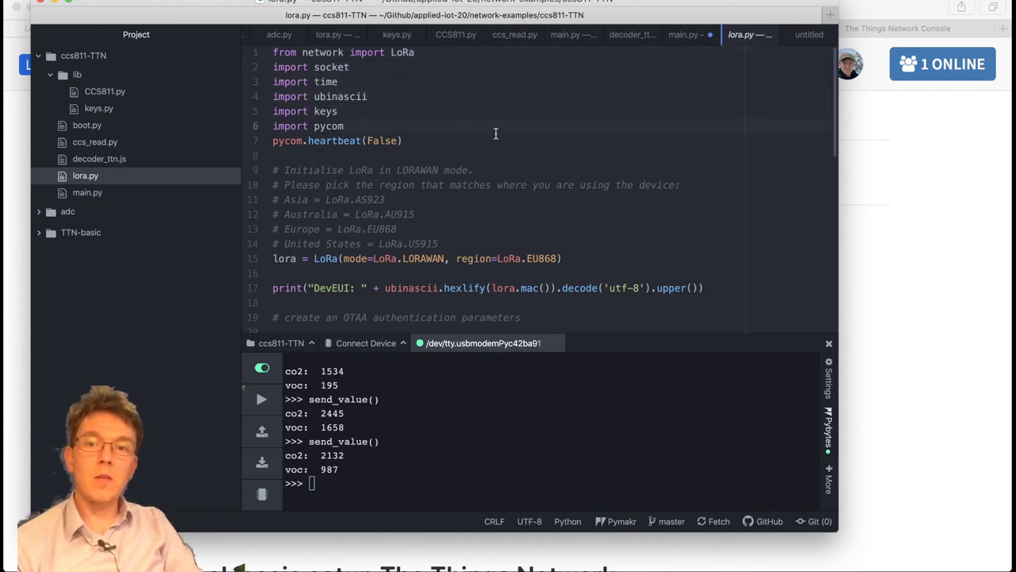
left_click(521, 141)
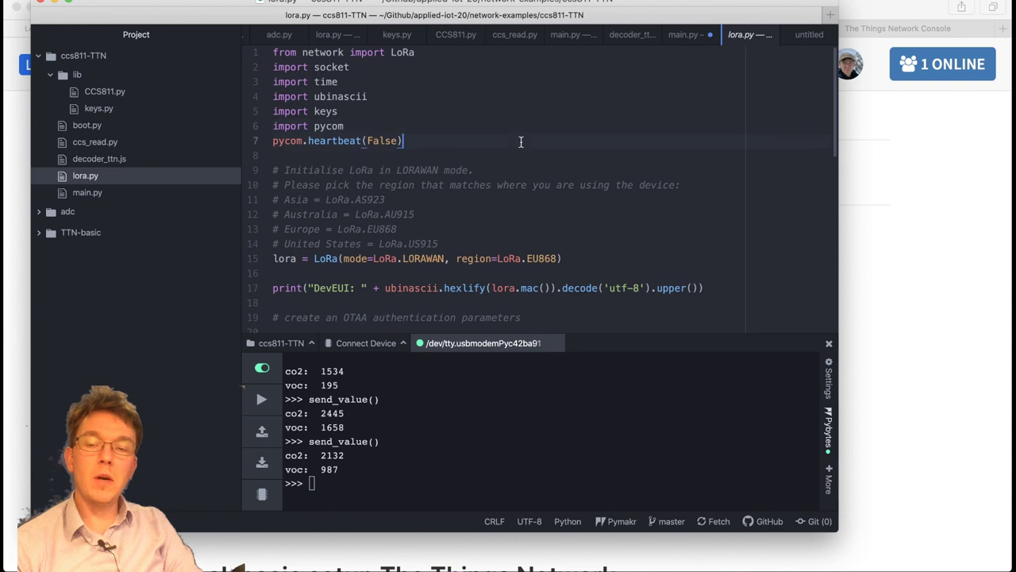
left_click(367, 112)
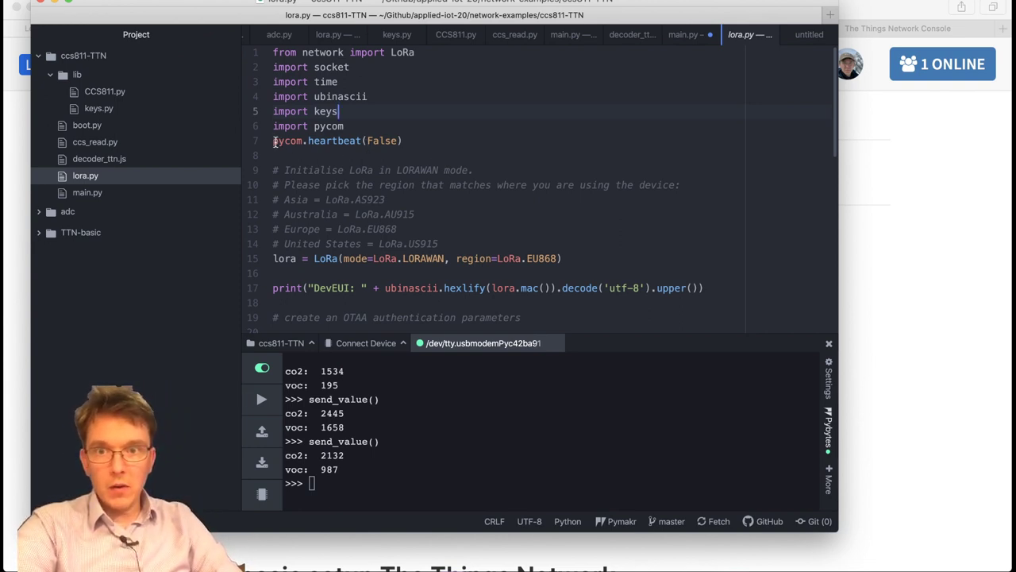
left_click(495, 143)
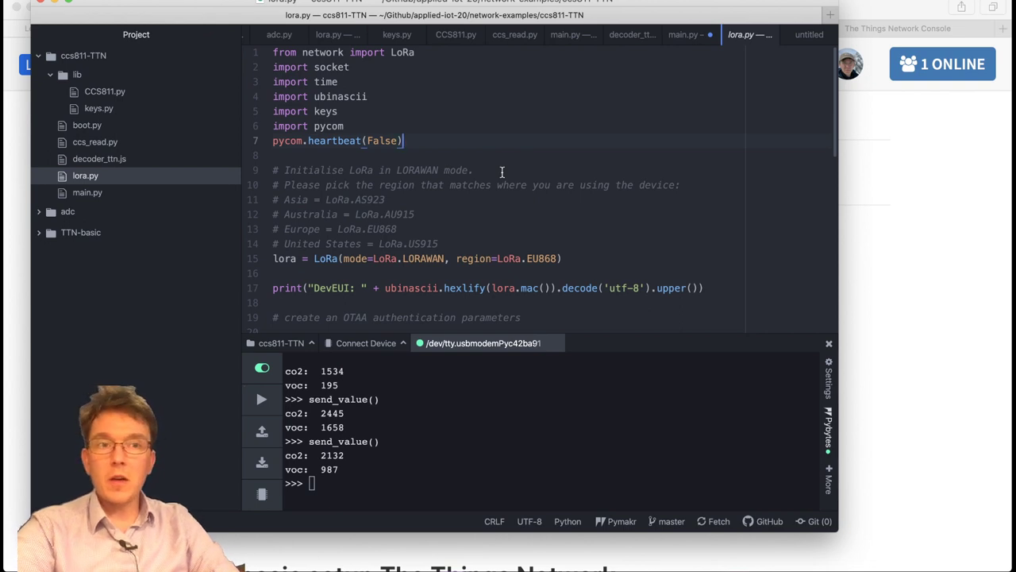
scroll(508, 175, "down", 1)
scroll(568, 178, "up", 1)
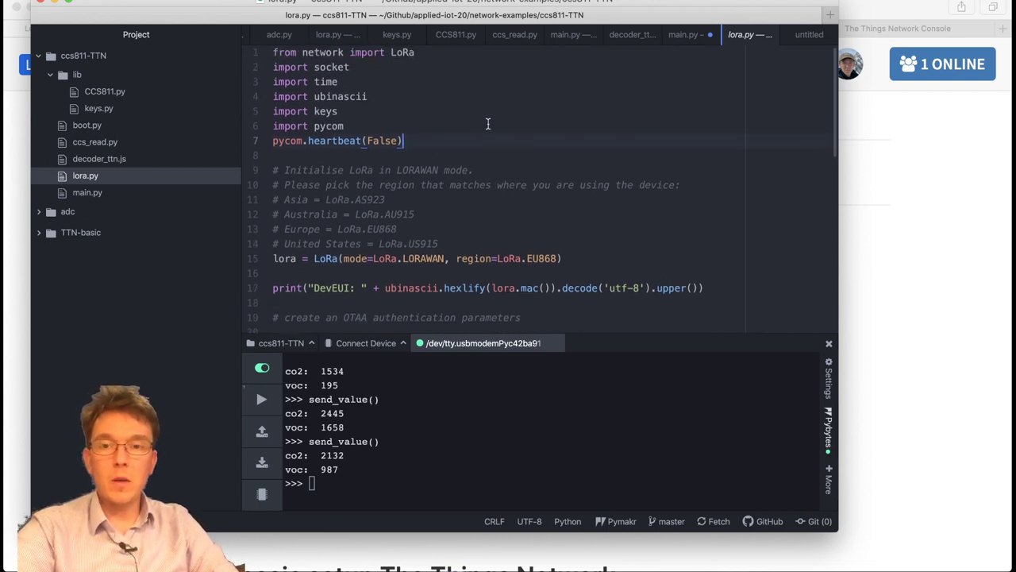
scroll(422, 159, "down", 3)
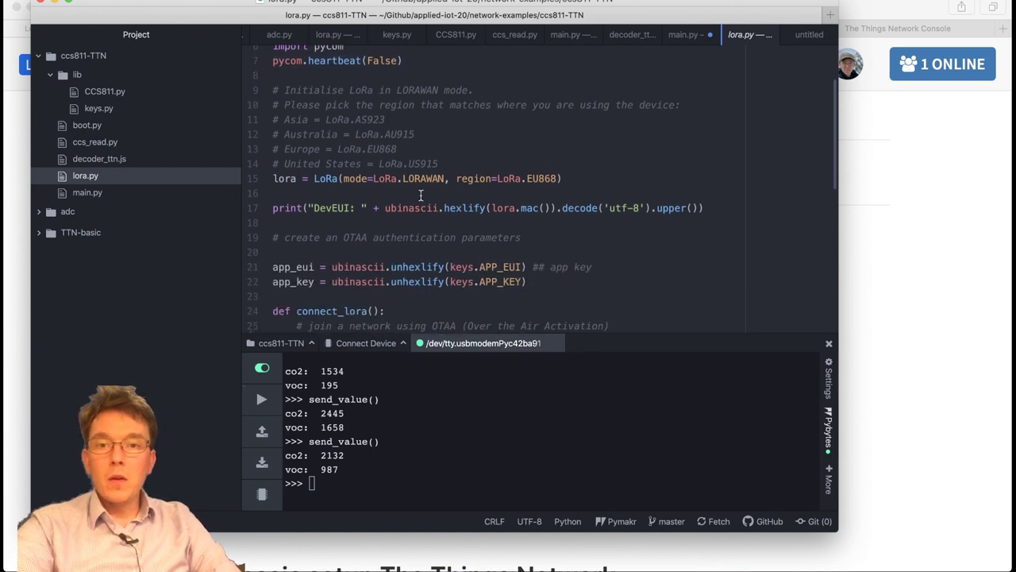
left_click(413, 178)
scroll(422, 203, "down", 1)
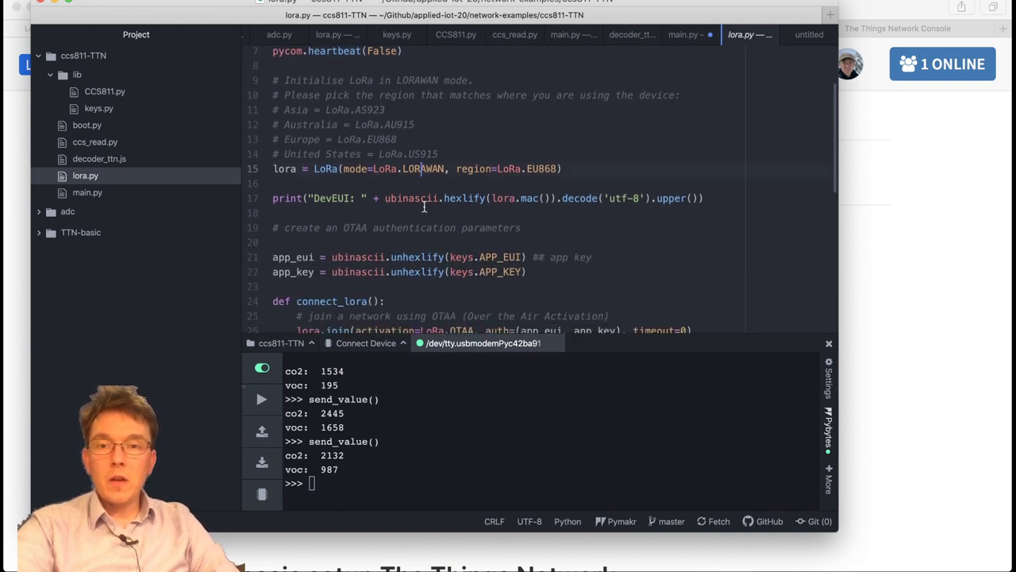
scroll(354, 229, "down", 2)
left_click(353, 183)
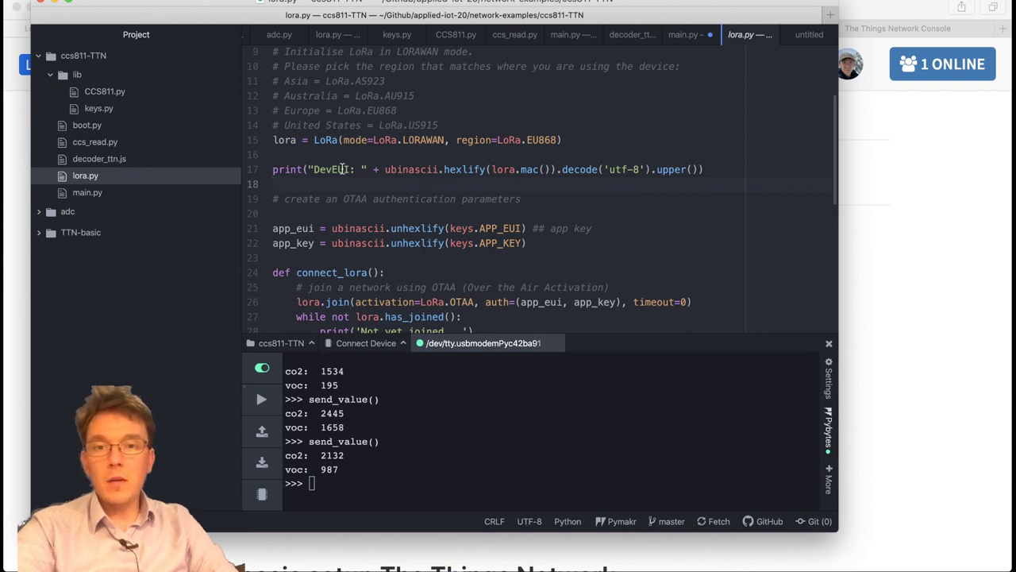
scroll(625, 181, "down", 2)
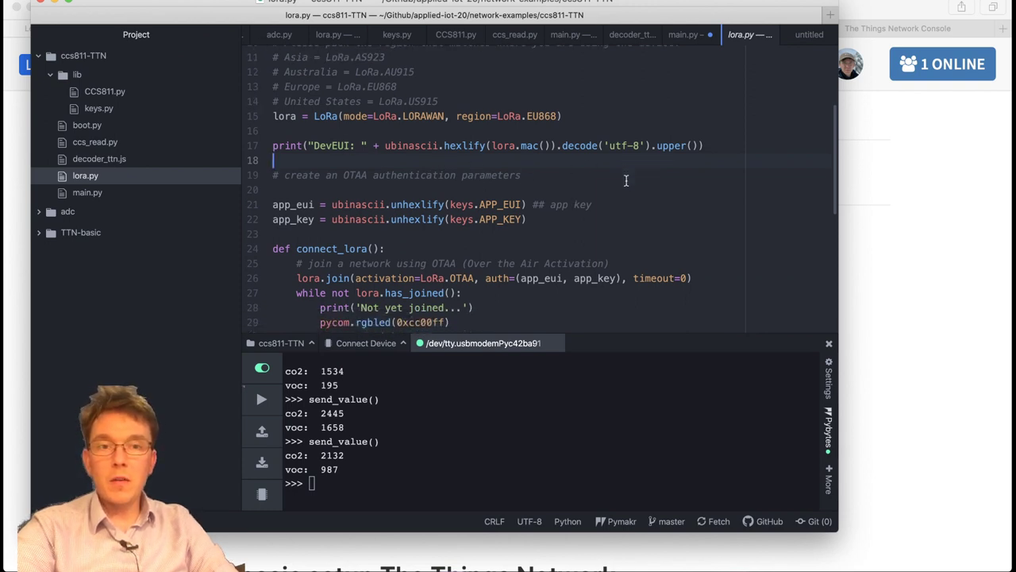
scroll(564, 190, "up", 1)
scroll(509, 202, "down", 1)
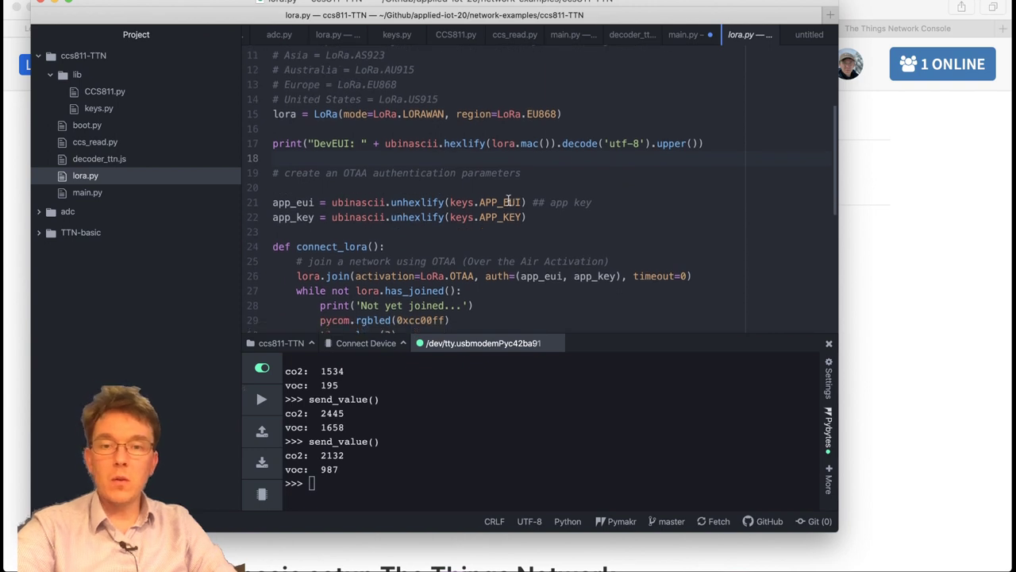
key("Up")
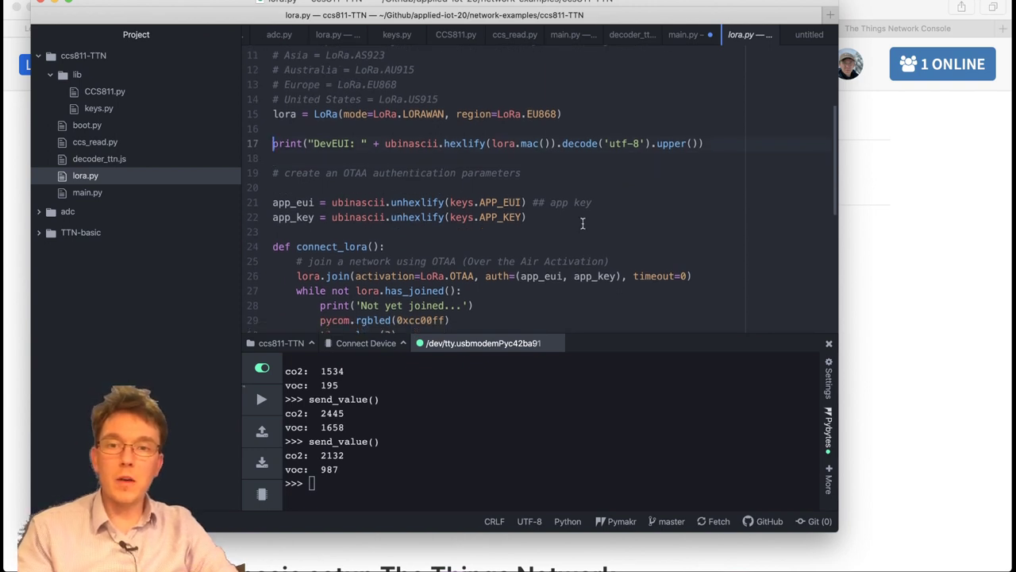
scroll(582, 224, "down", 1)
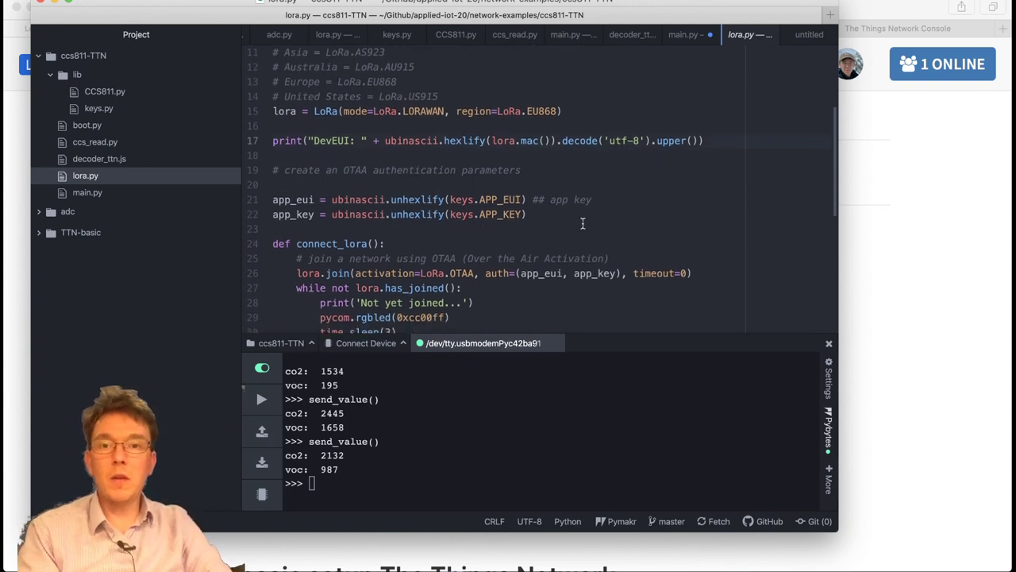
scroll(582, 224, "down", 1)
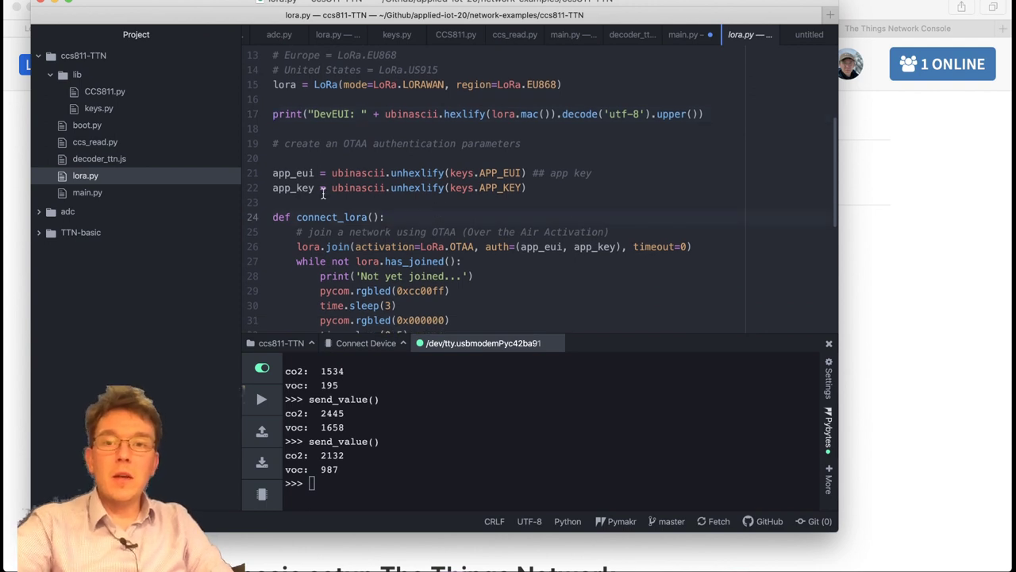
left_click(307, 158)
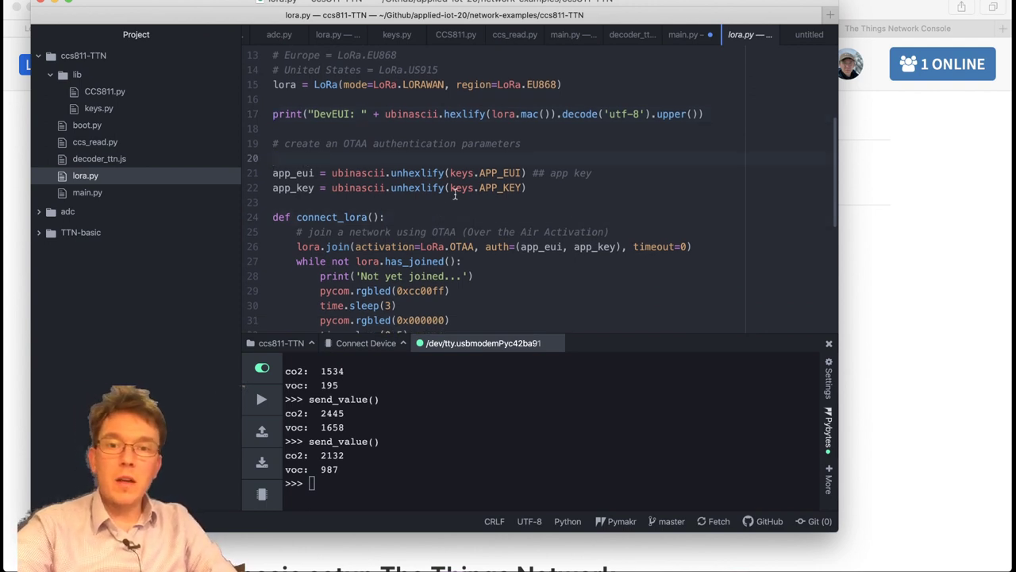
left_click(580, 174)
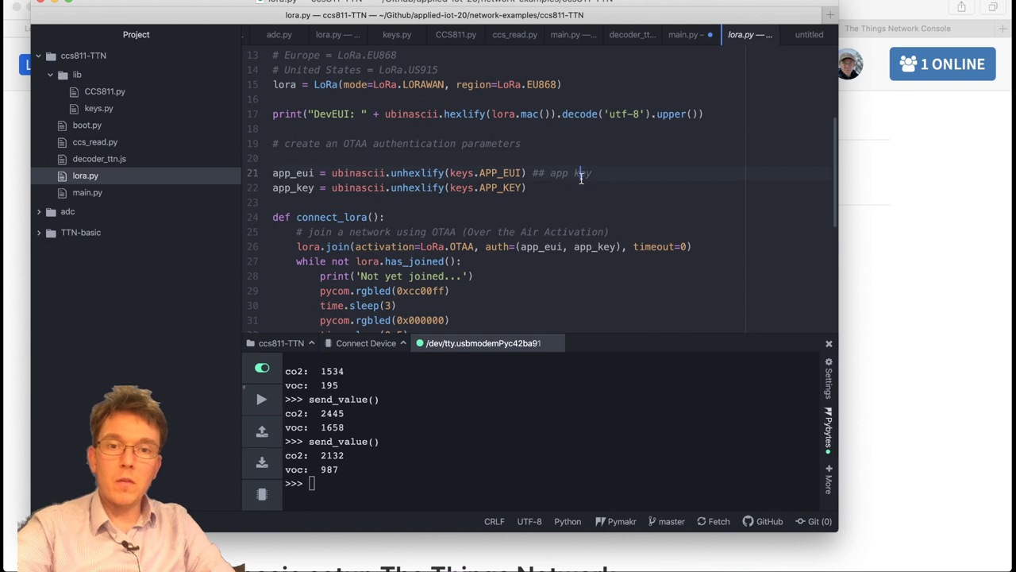
left_click(580, 191)
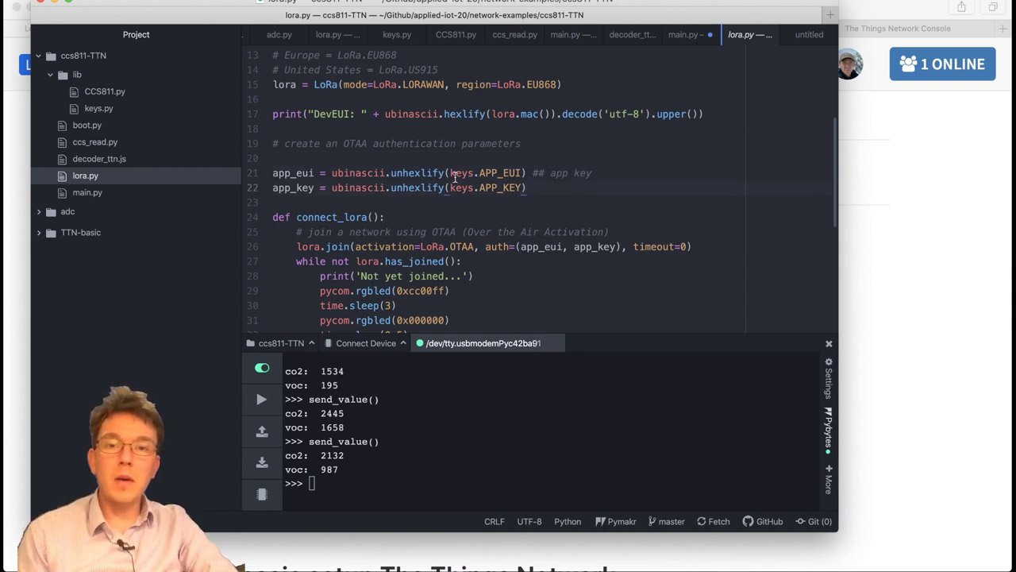
left_click_drag(449, 172, 518, 170)
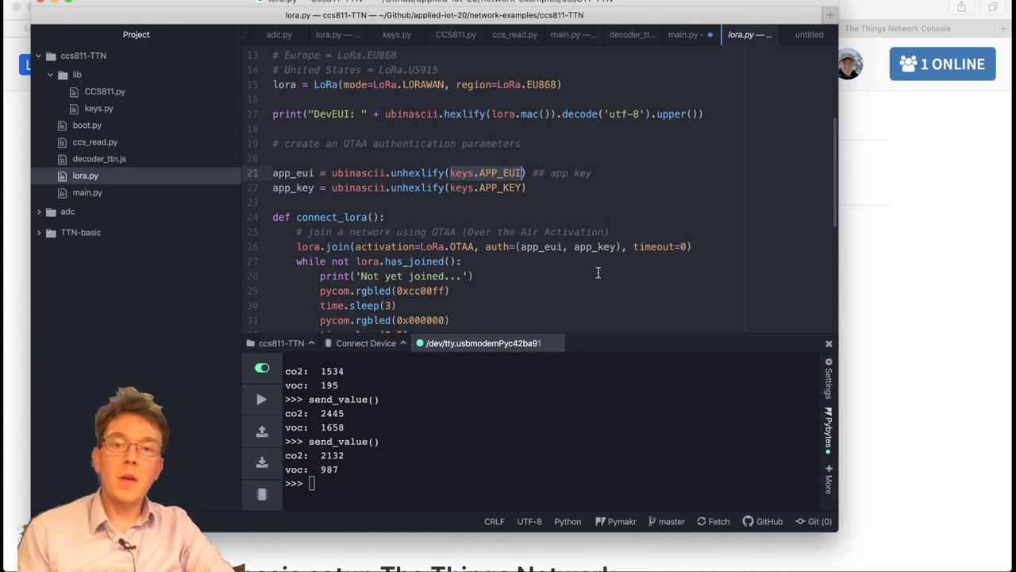
left_click(572, 190)
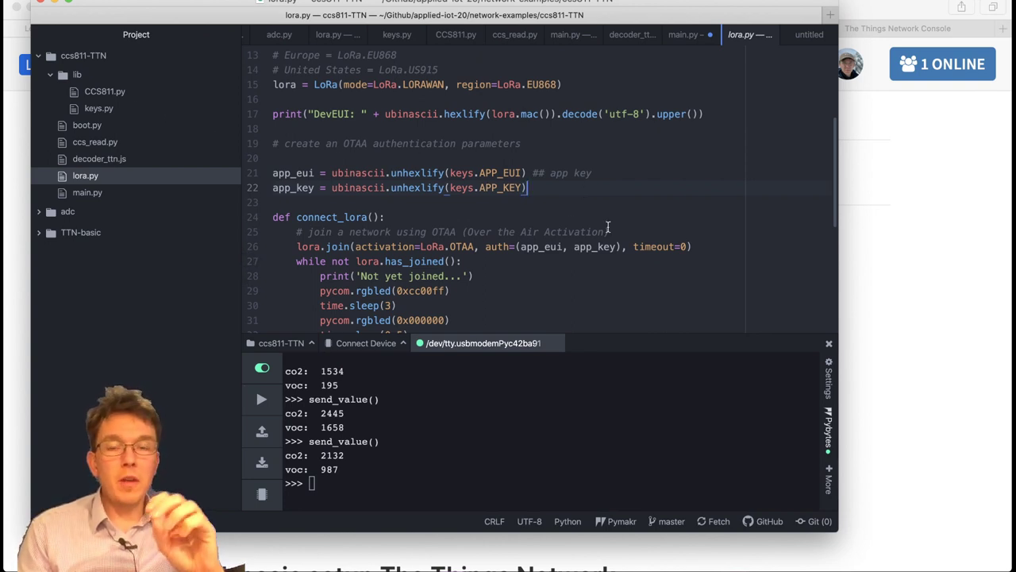
scroll(608, 228, "up", 4)
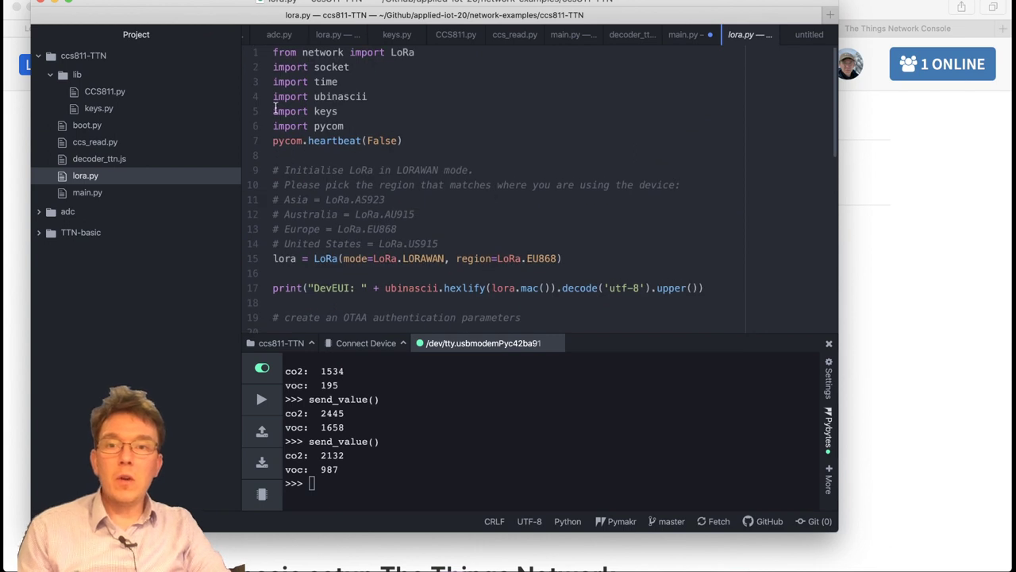
left_click(339, 111)
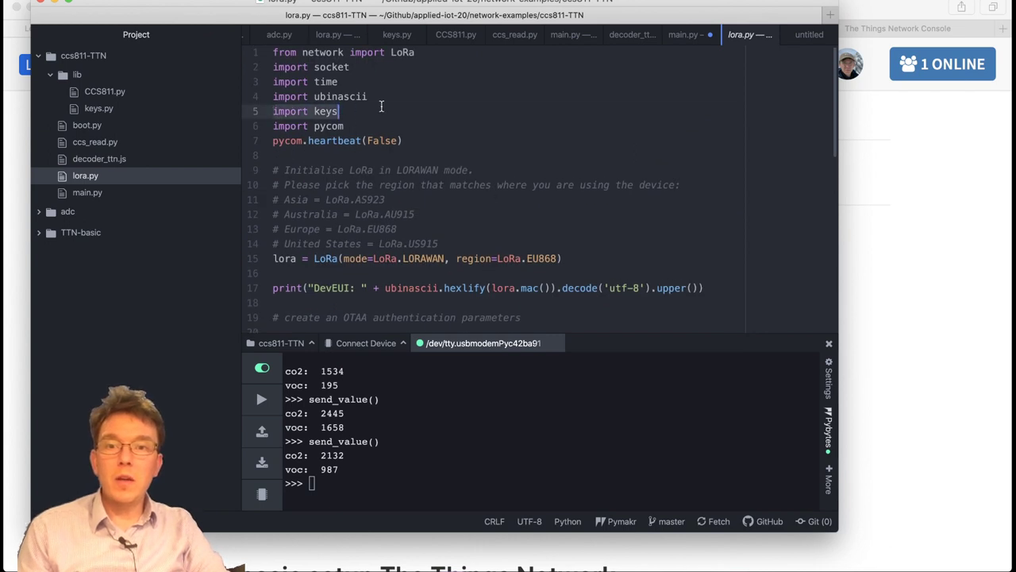
left_click(460, 215)
scroll(468, 219, "down", 4)
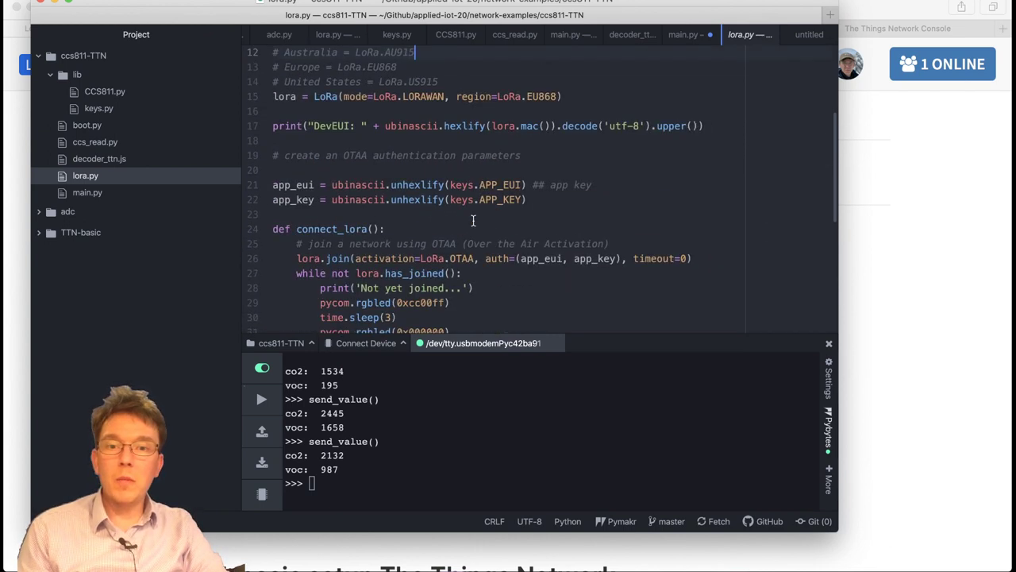
scroll(473, 220, "down", 1)
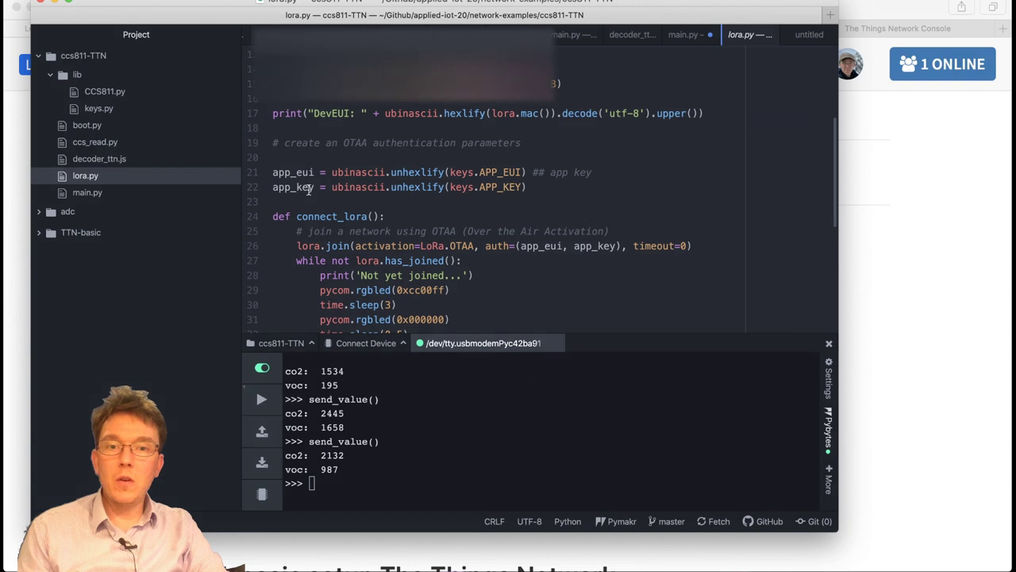
left_click(108, 110)
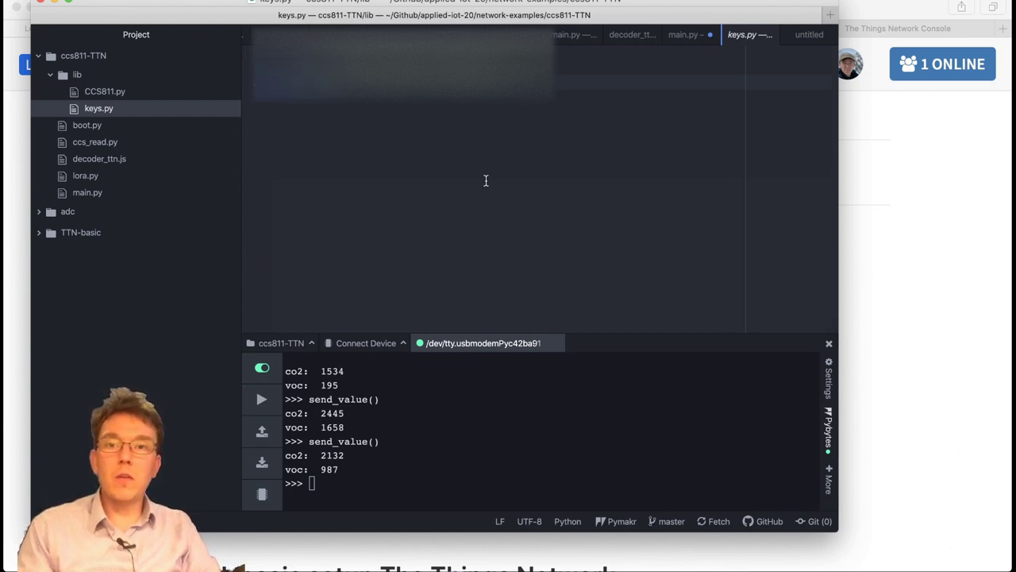
left_click(102, 175)
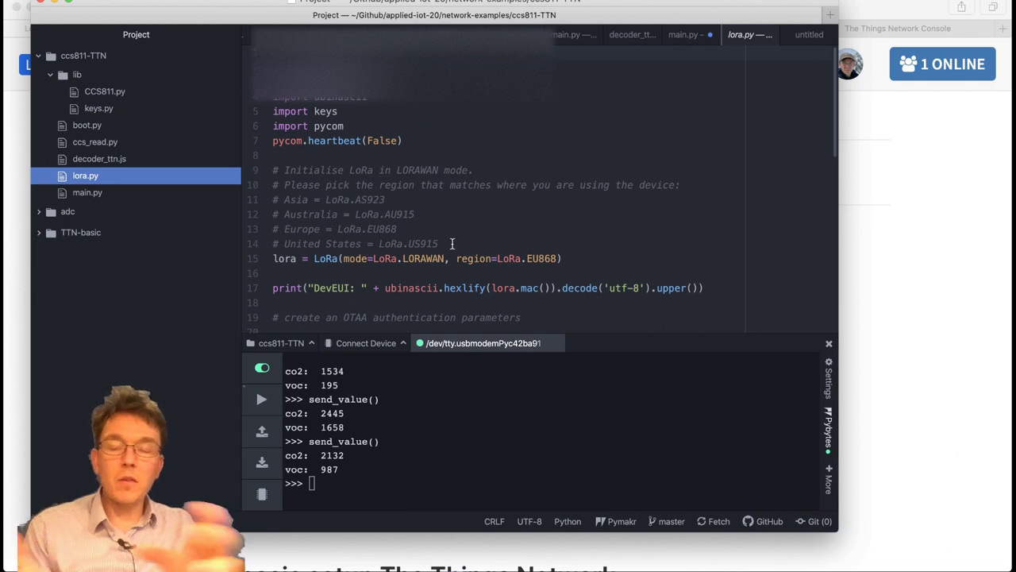
left_click(107, 109)
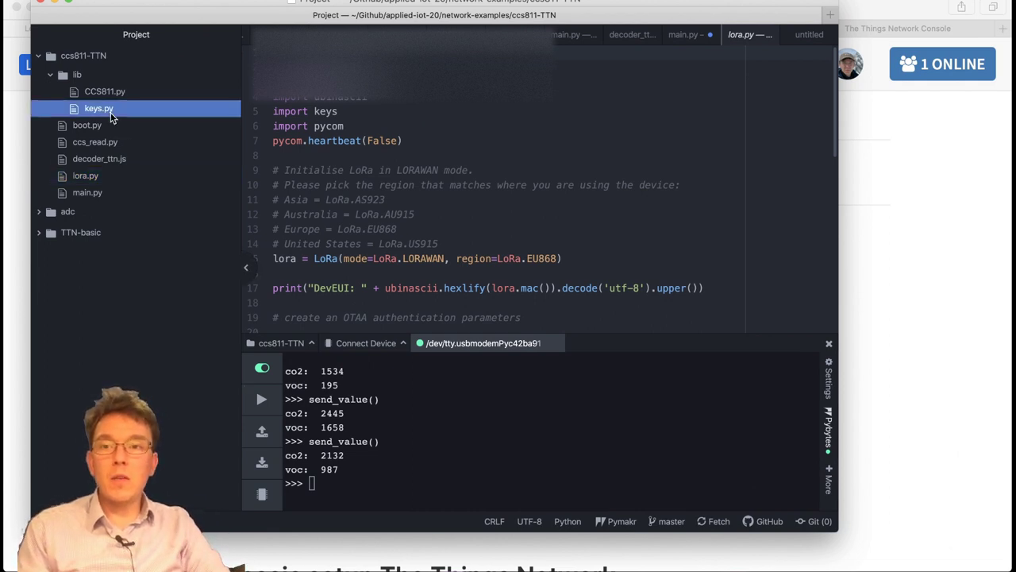
left_click(528, 192)
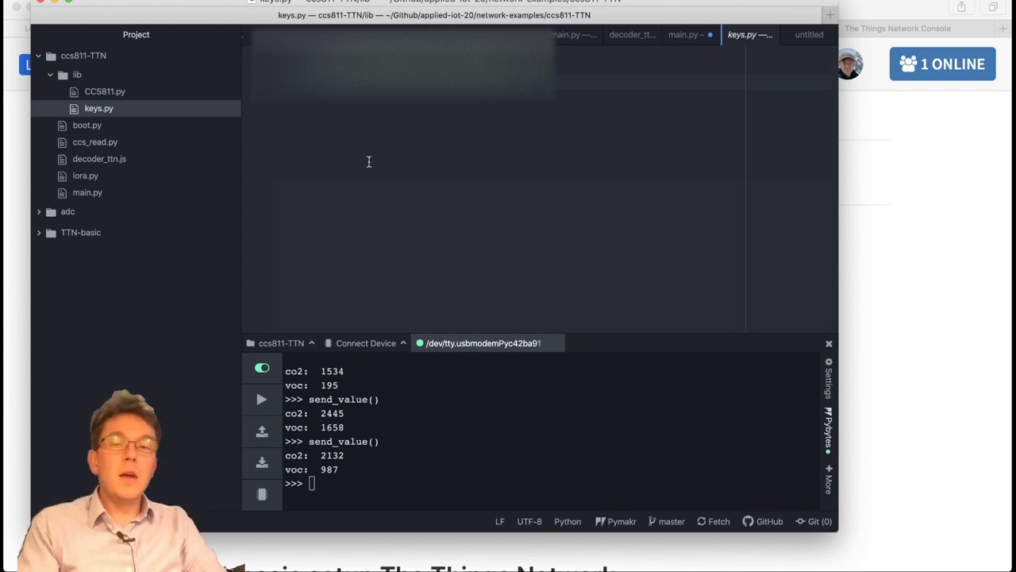
left_click(101, 176)
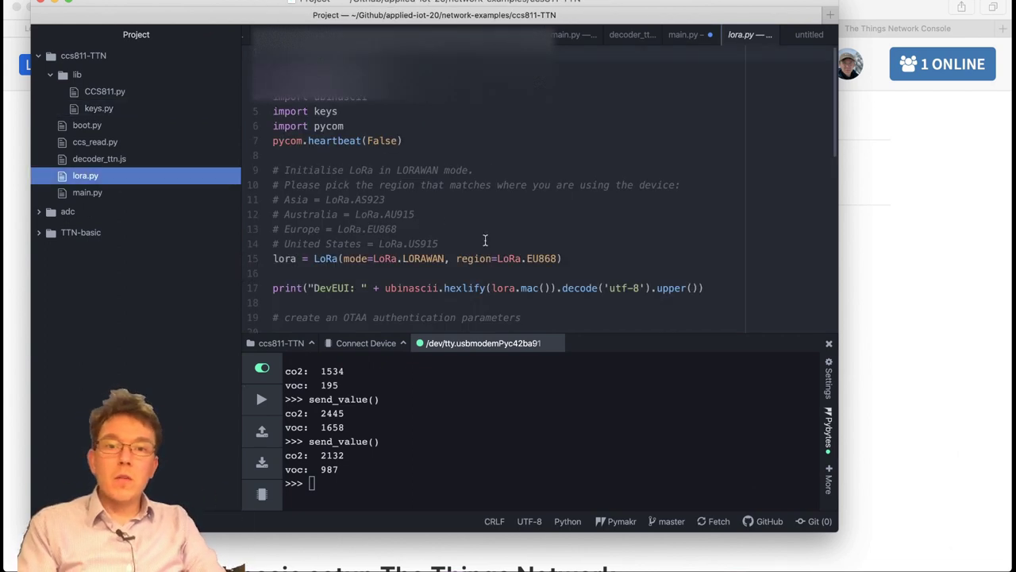
scroll(572, 231, "down", 5)
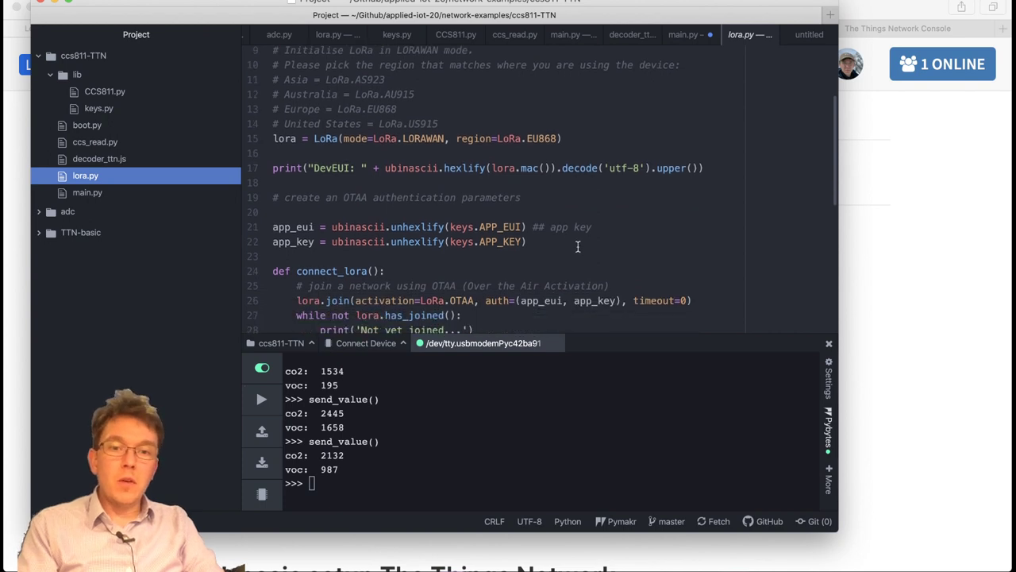
left_click(578, 246)
scroll(578, 247, "down", 1)
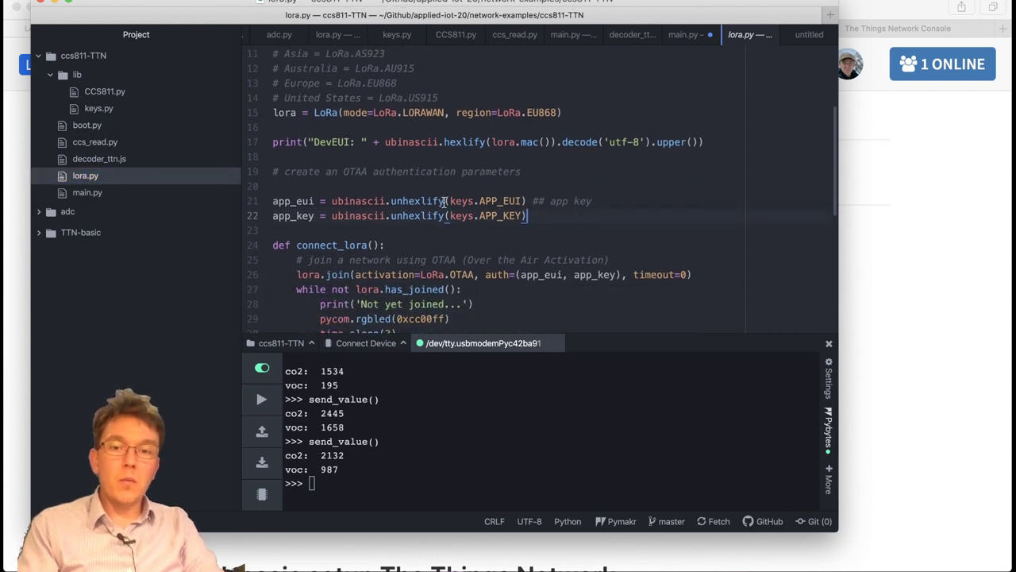
left_click_drag(450, 201, 477, 200)
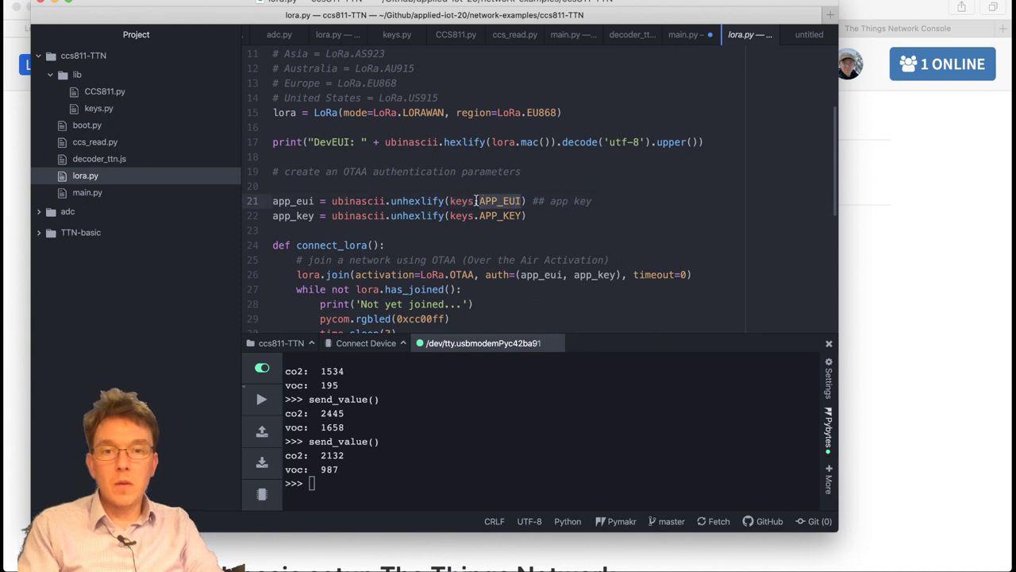
left_click(546, 215)
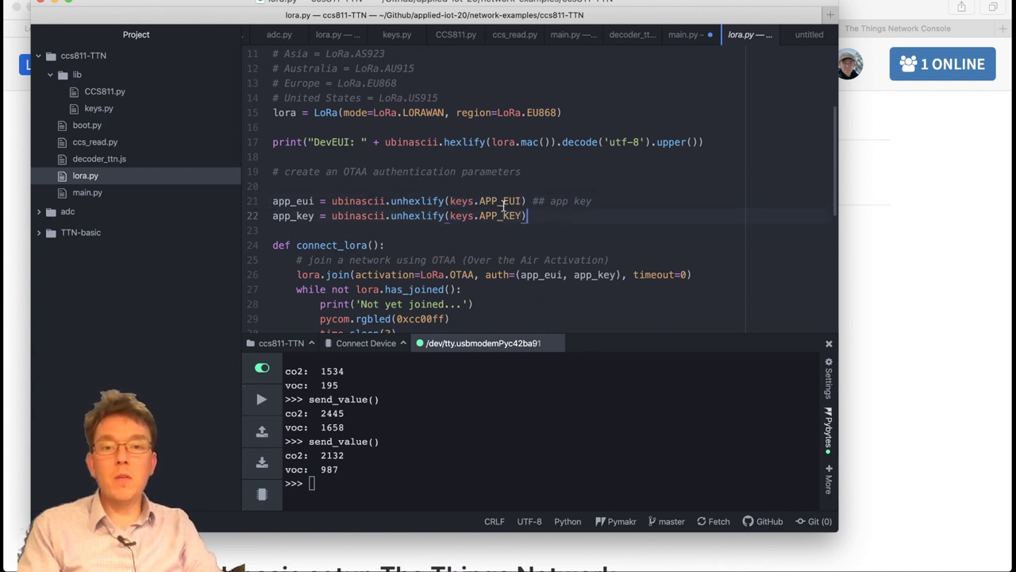
scroll(604, 265, "down", 2)
left_click_drag(451, 173, 520, 172)
left_click(553, 176)
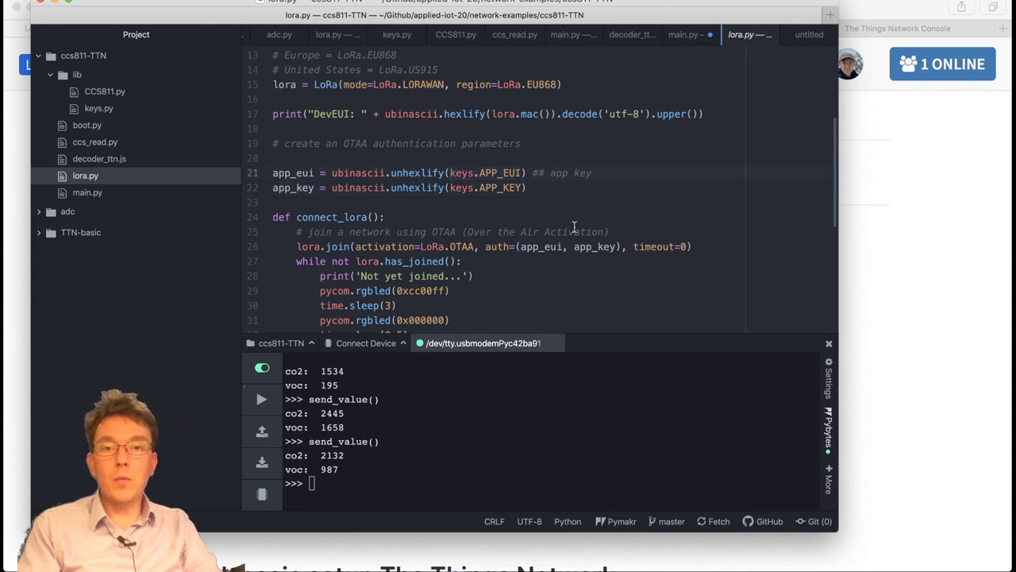
scroll(548, 222, "down", 3)
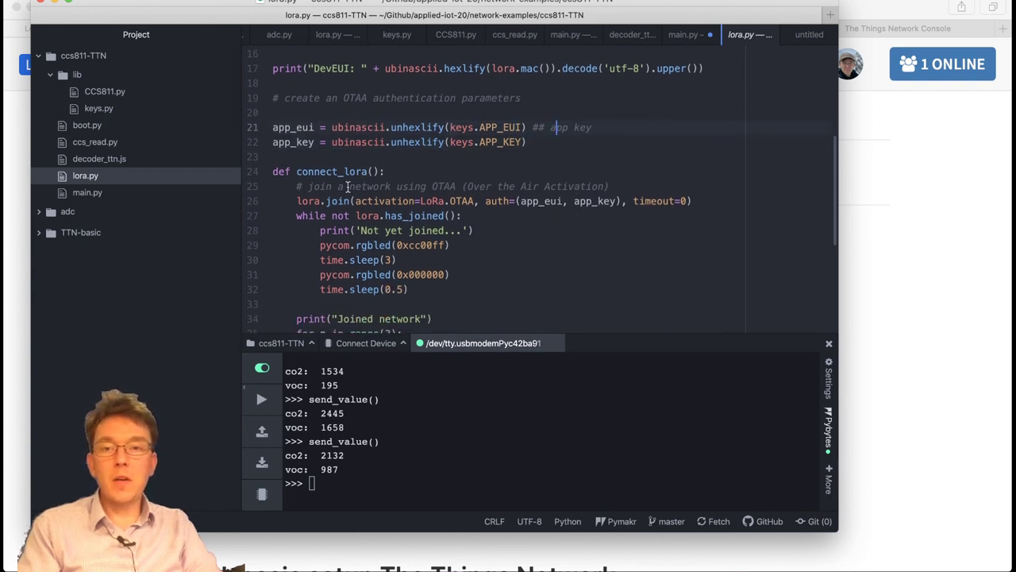
scroll(508, 231, "down", 3)
scroll(471, 205, "down", 1)
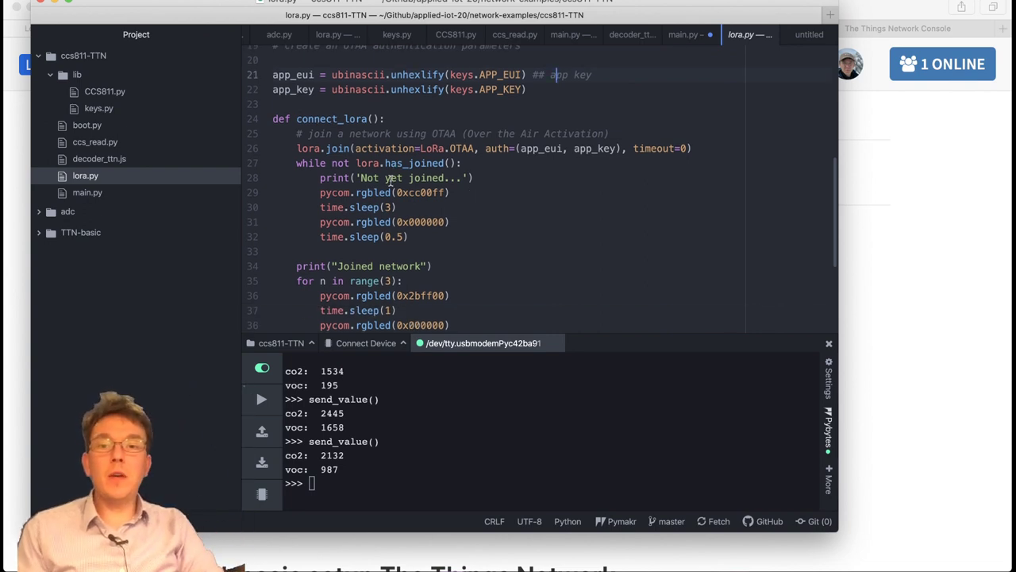
scroll(397, 175, "up", 5)
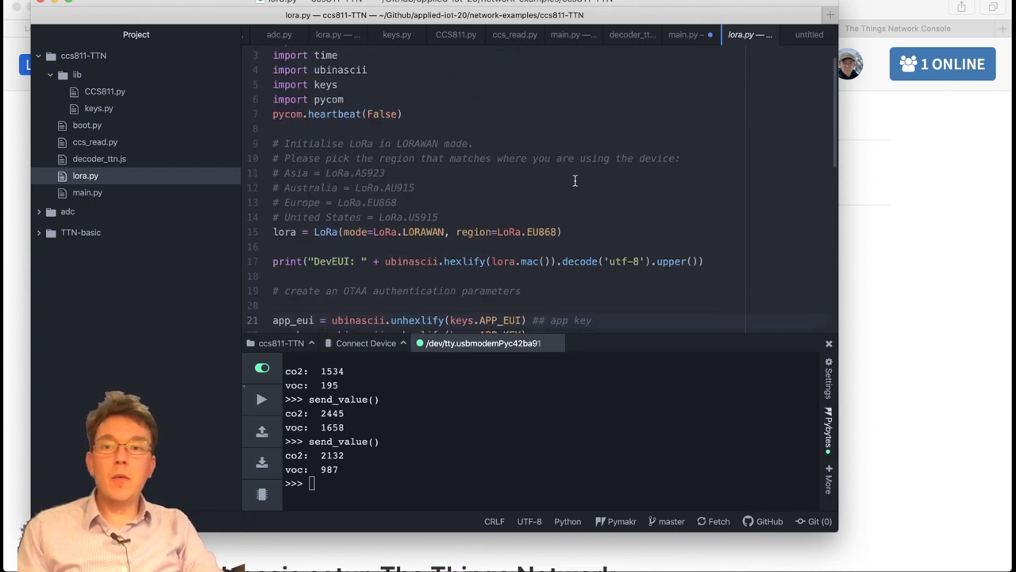
scroll(505, 185, "up", 2)
scroll(505, 185, "down", 3)
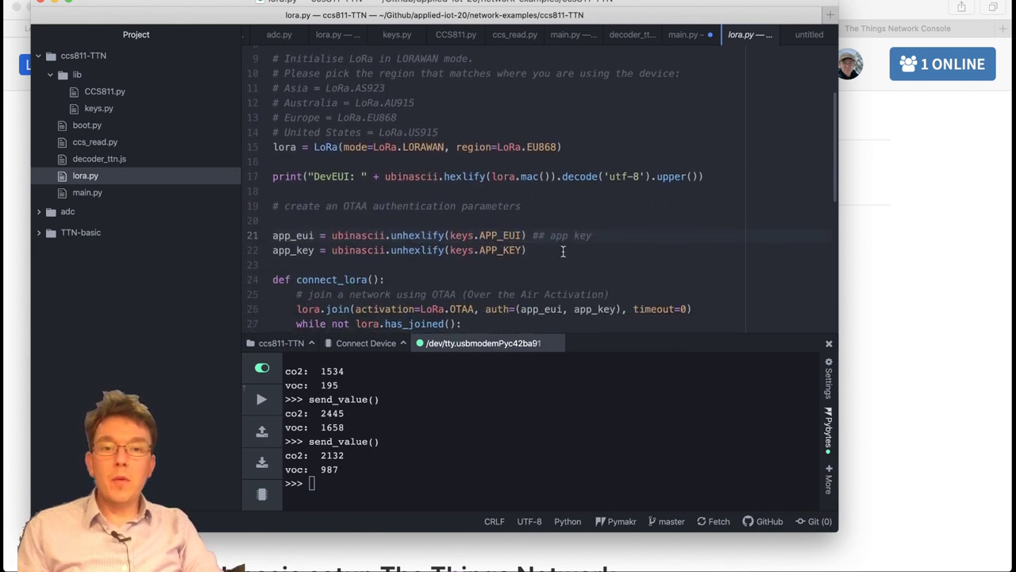
scroll(477, 199, "up", 3)
left_click(399, 143)
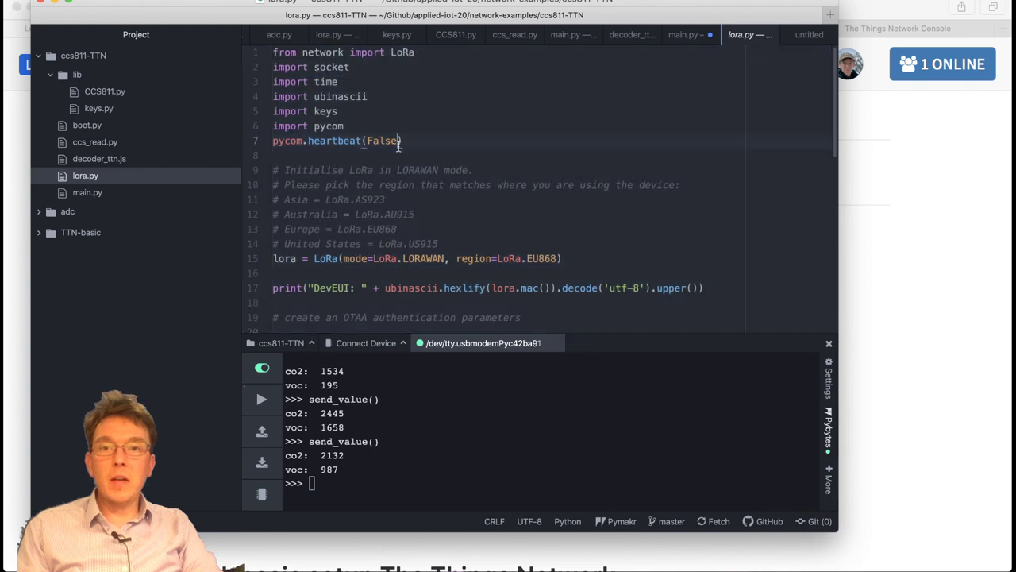
scroll(511, 242, "down", 2)
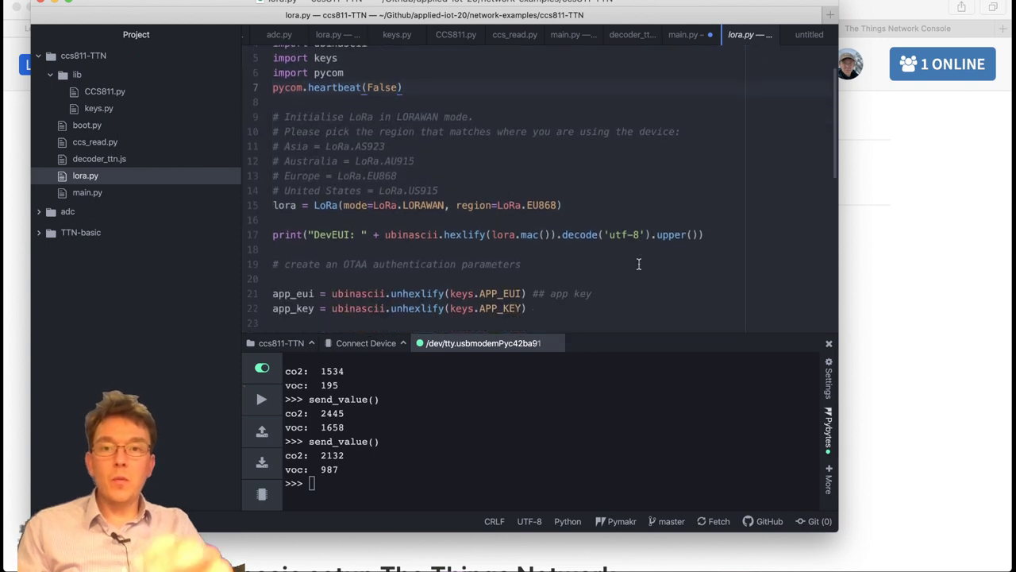
scroll(640, 264, "down", 2)
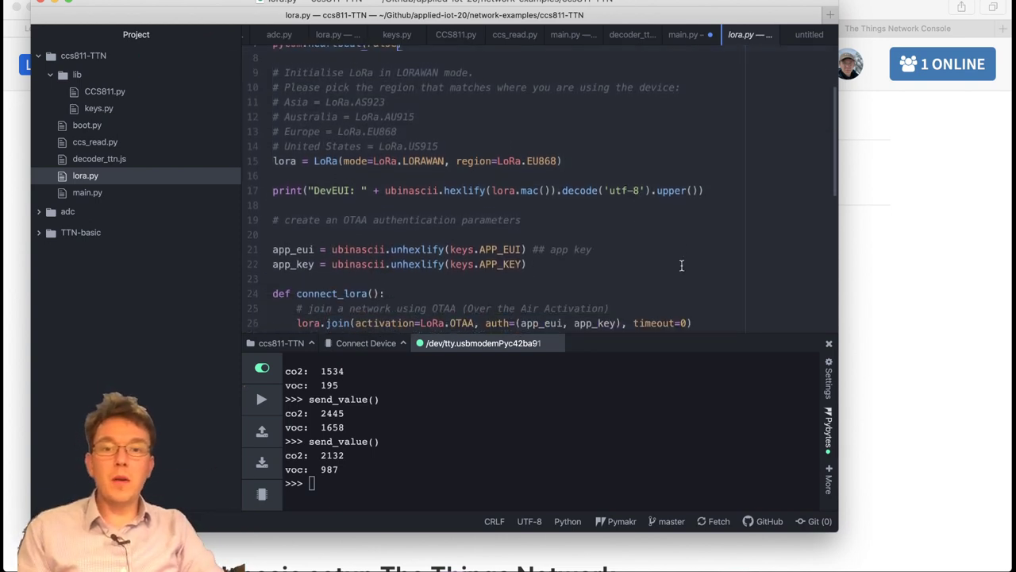
scroll(681, 265, "down", 4)
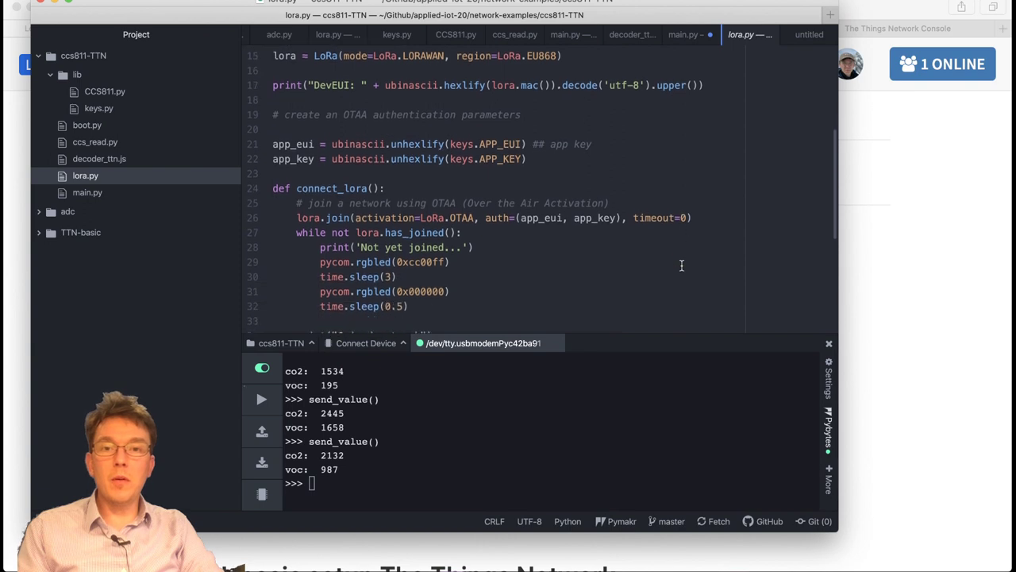
scroll(681, 265, "down", 1)
left_click(534, 238)
scroll(548, 184, "down", 3)
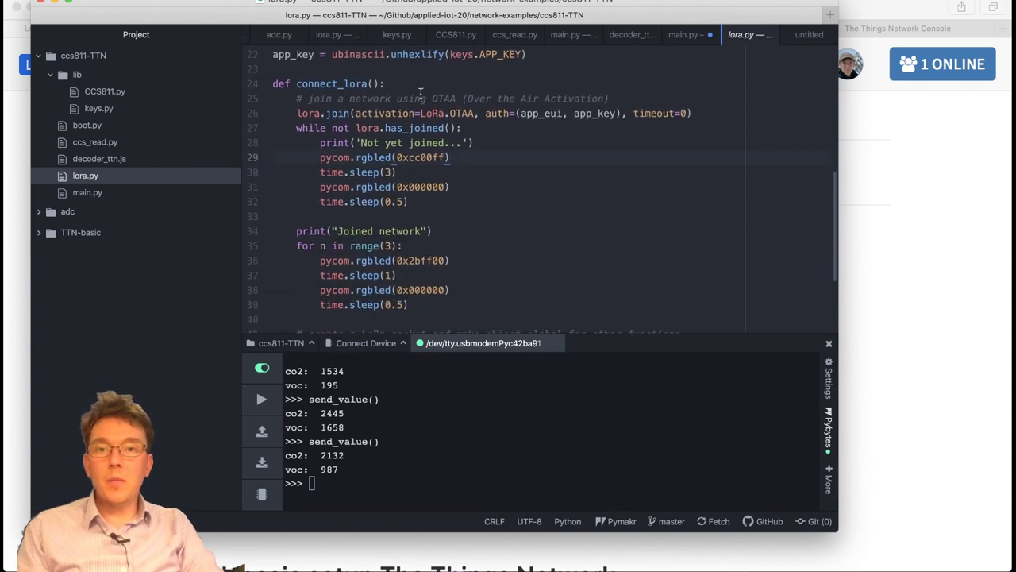
left_click_drag(292, 83, 387, 83)
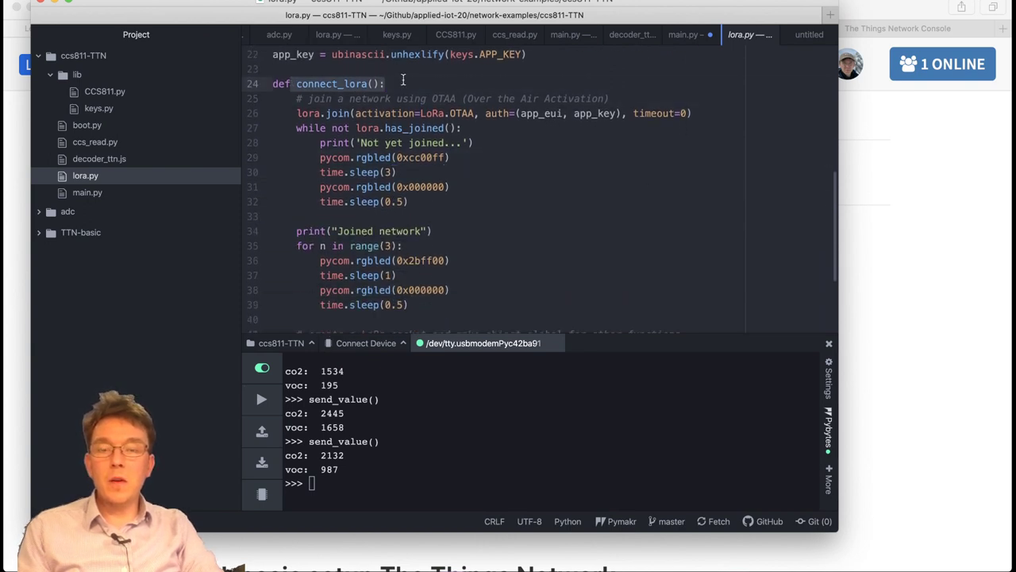
left_click(429, 84)
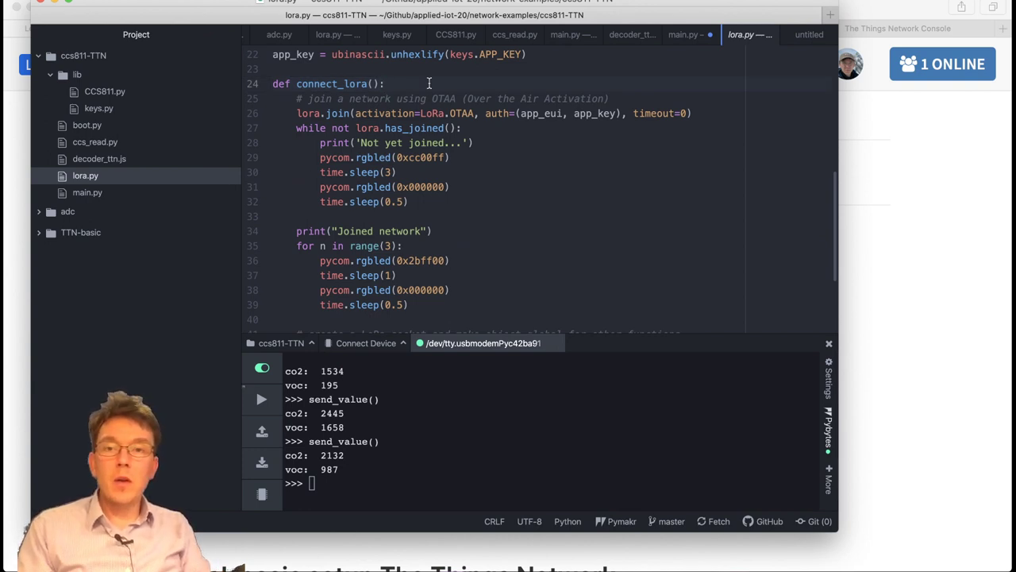
scroll(577, 251, "down", 3)
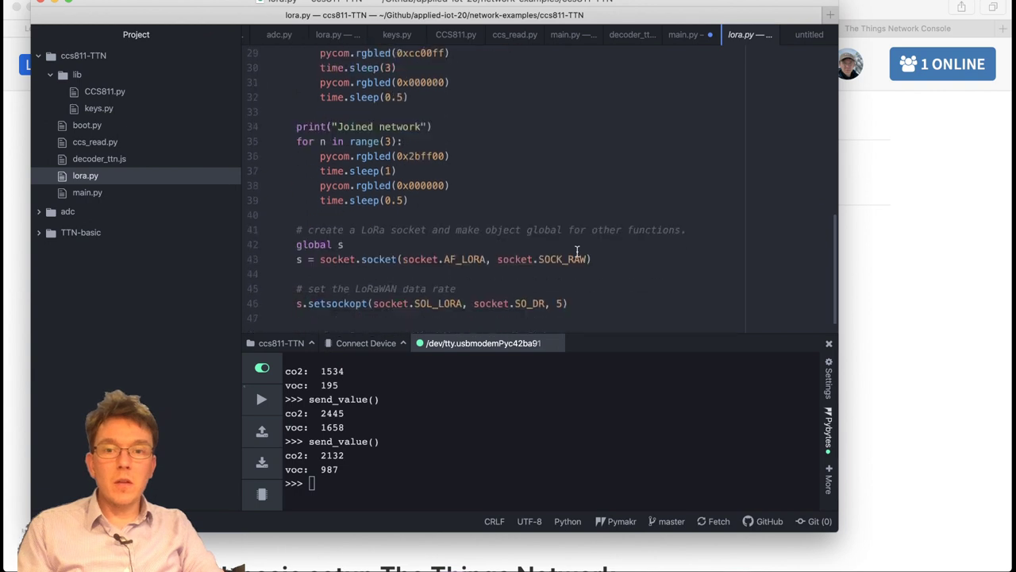
scroll(591, 213, "up", 3)
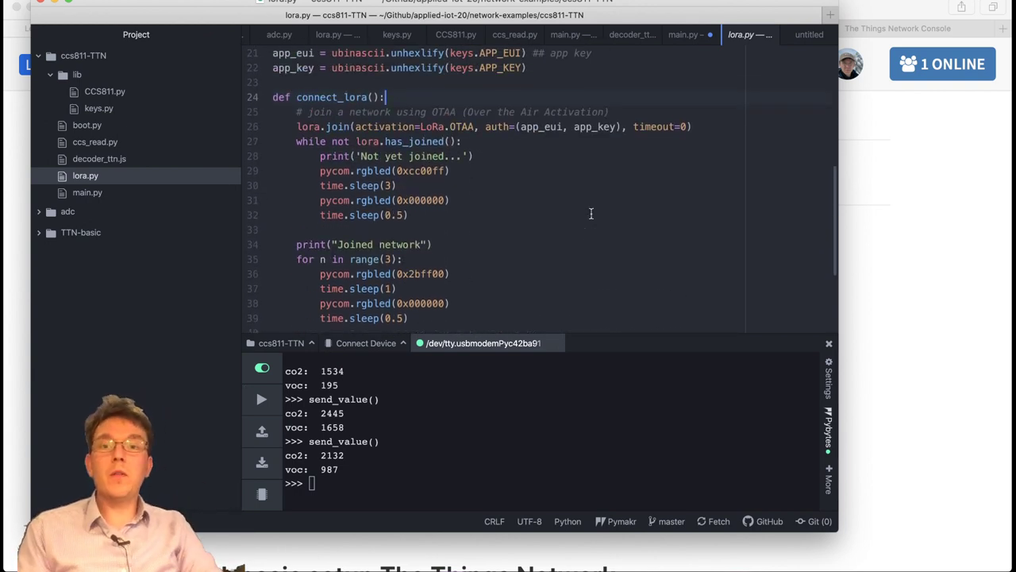
scroll(617, 202, "down", 1)
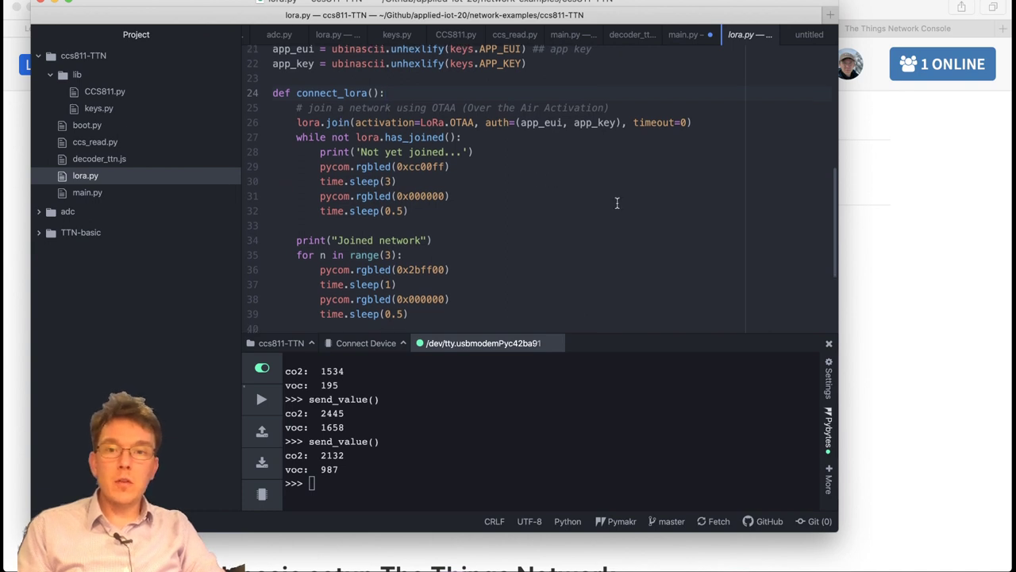
left_click(528, 208)
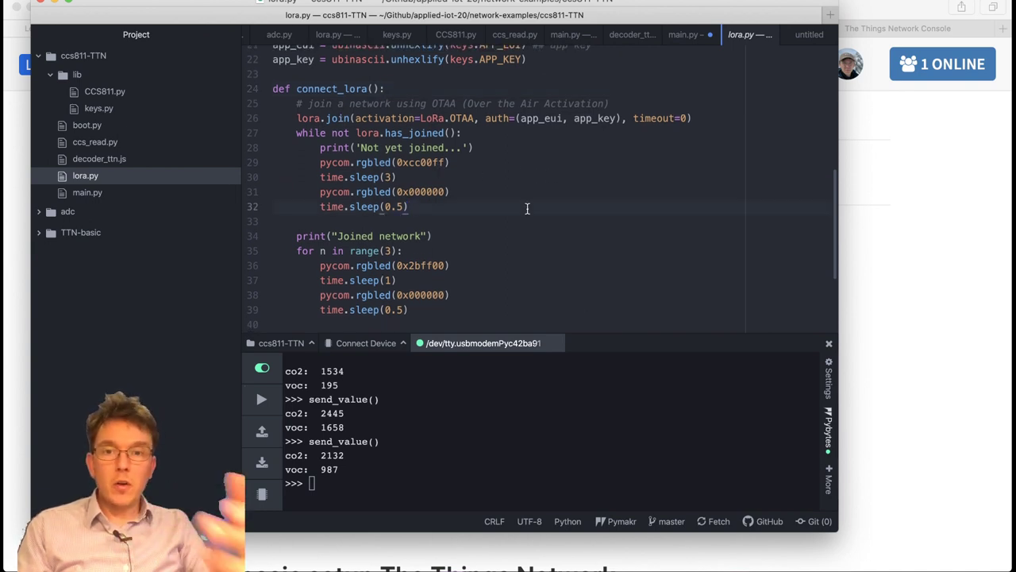
scroll(597, 170, "down", 3)
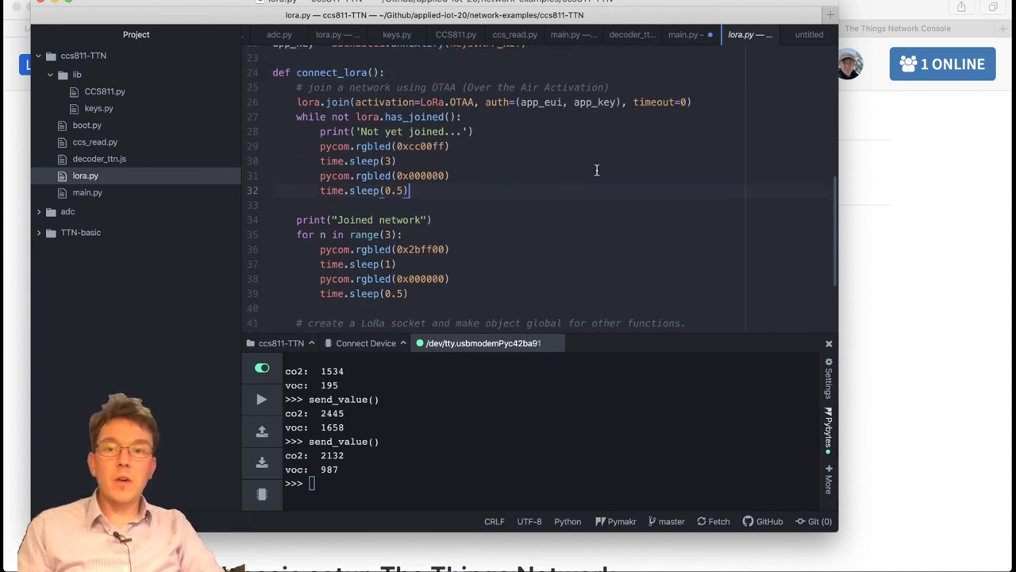
scroll(509, 198, "up", 1)
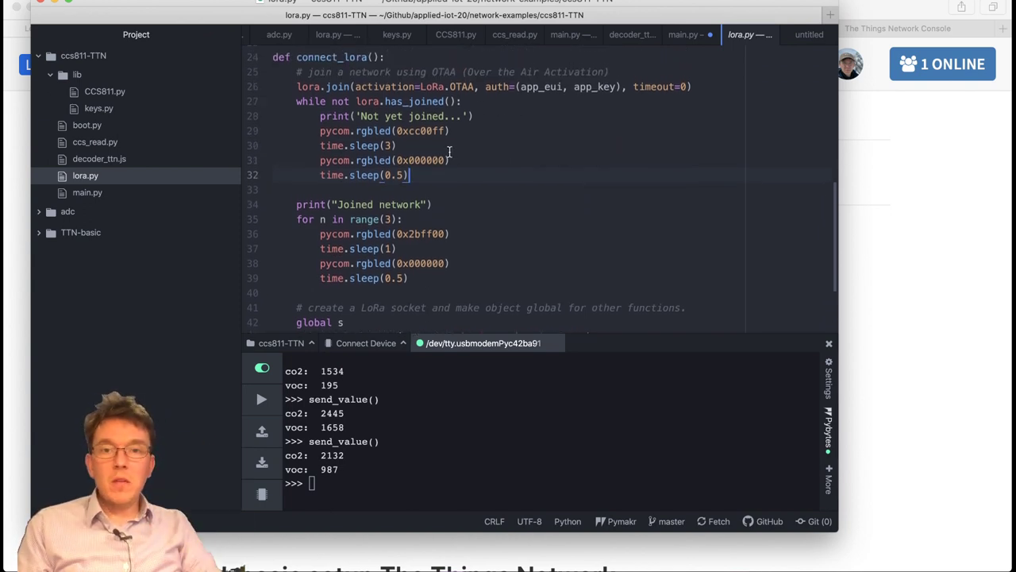
left_click(500, 131)
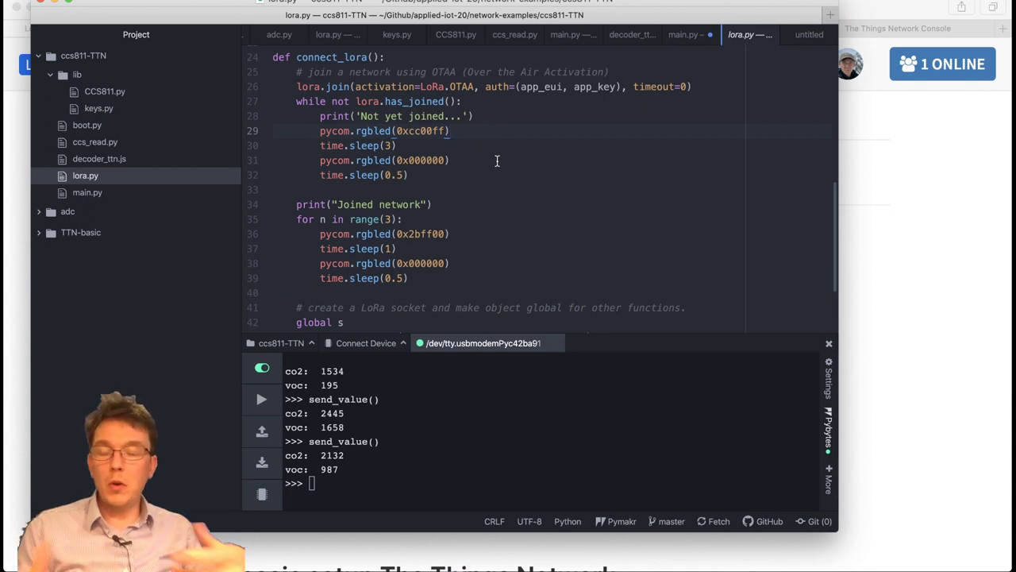
scroll(436, 215, "down", 3)
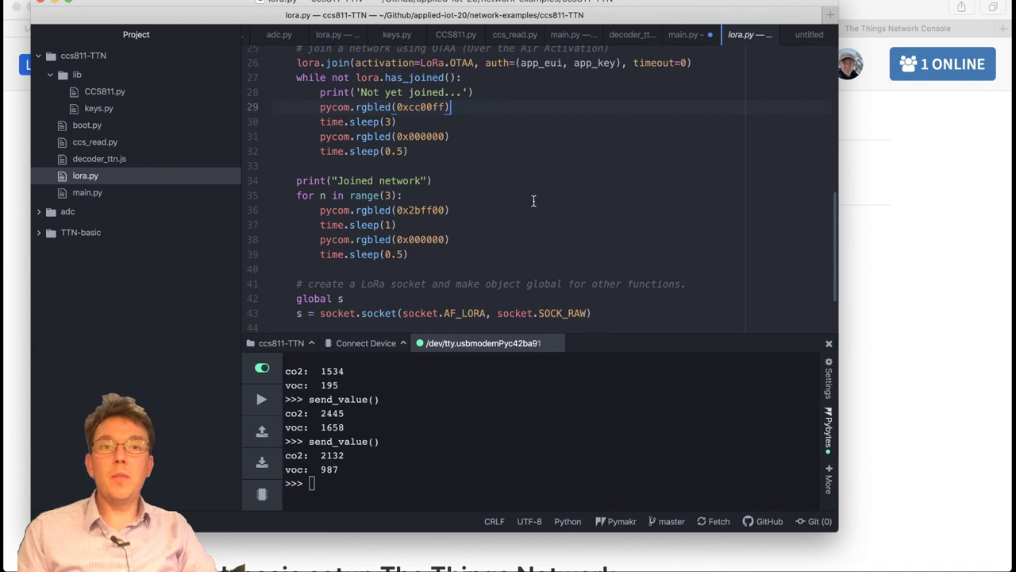
Scroll lora.py past the join-network LED lines down to the data-rate setting.
left_click(479, 183)
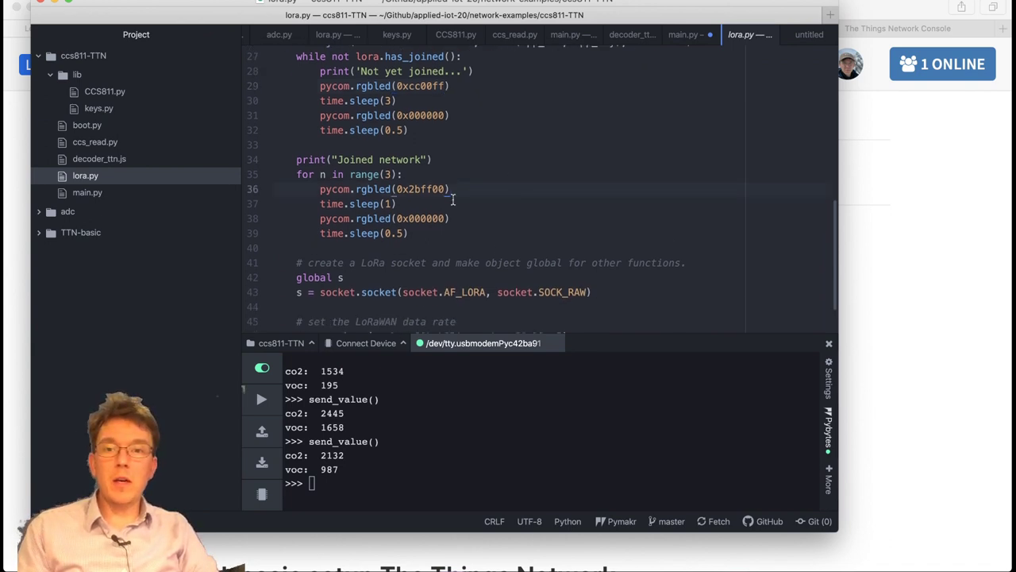
scroll(488, 196, "down", 1)
left_click(488, 196)
scroll(516, 215, "down", 1)
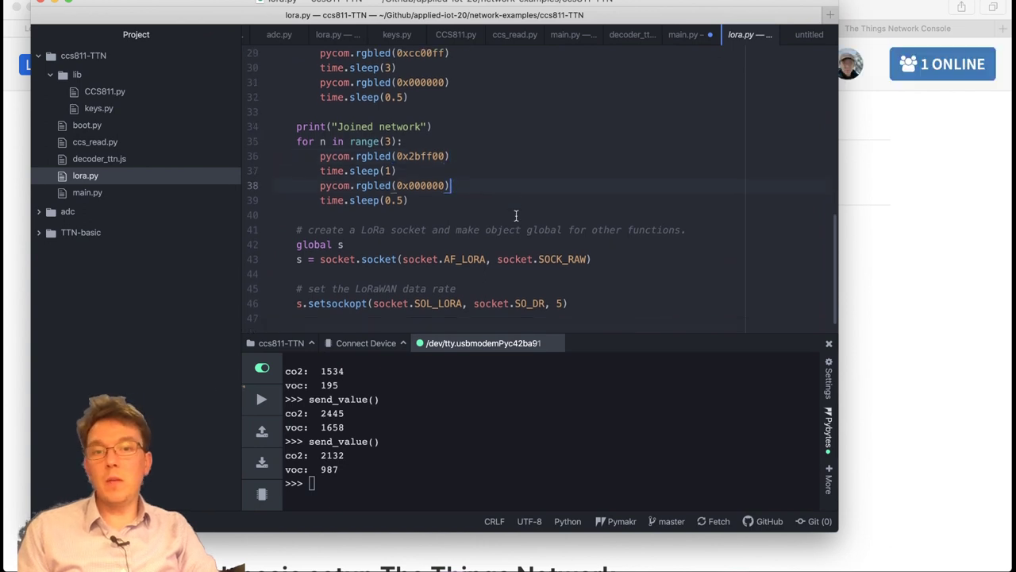
left_click(535, 271)
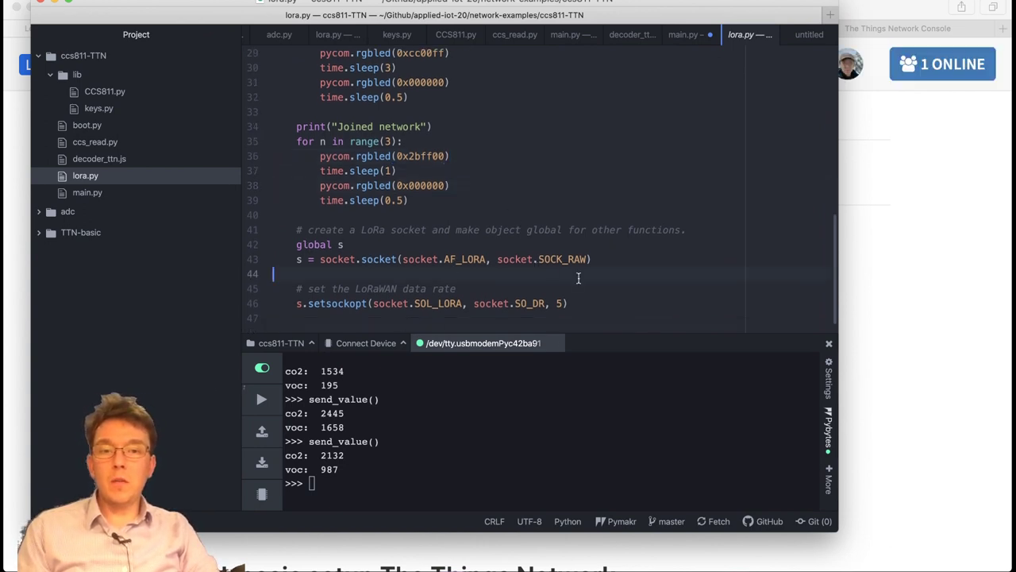
Try data rate 0 in the setsockopt line, restore it to 5, then switch to main.py.
left_click(560, 302)
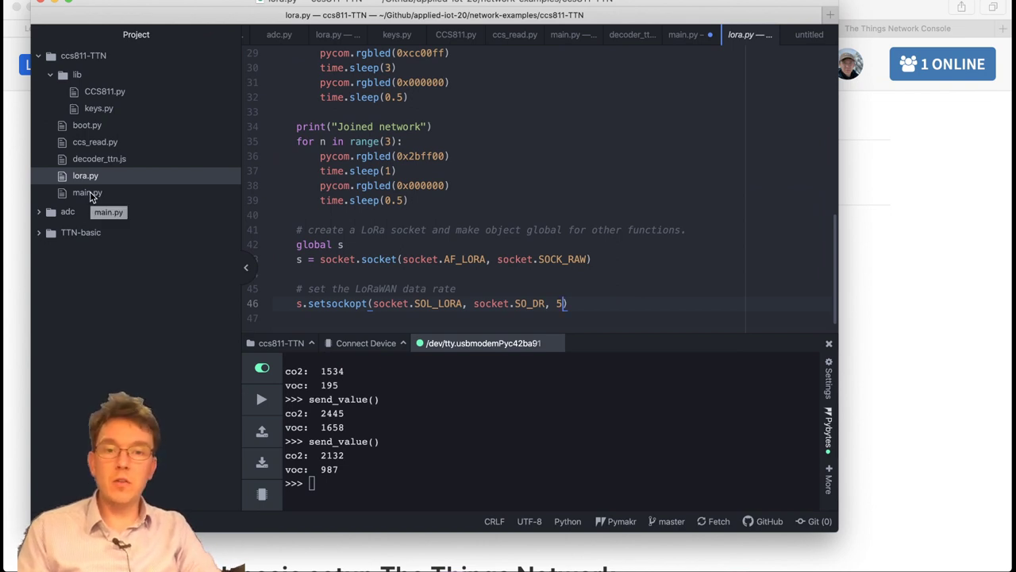
key("BackSpace")
type("0")
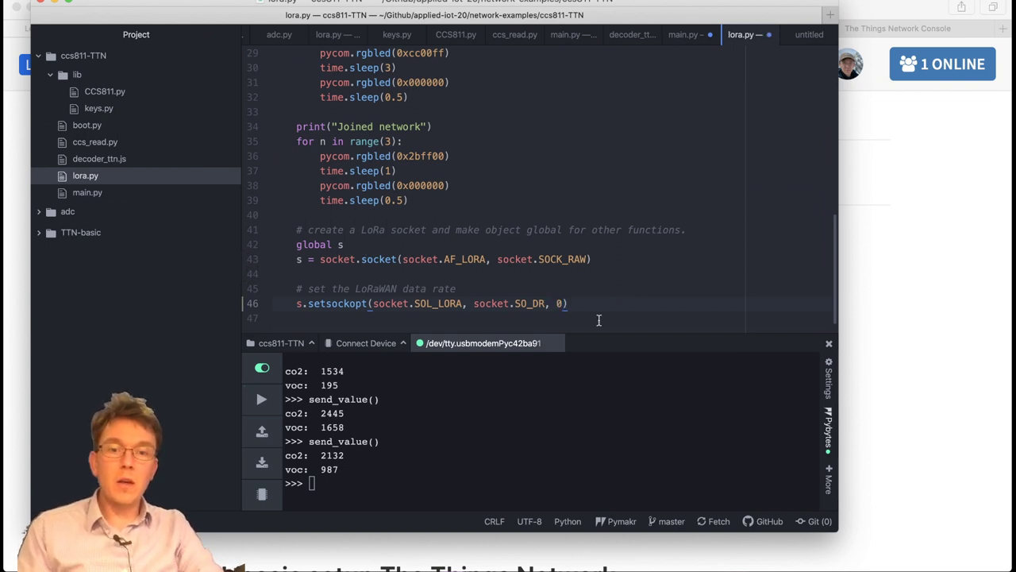
key("BackSpace")
type("5")
key("BackSpace")
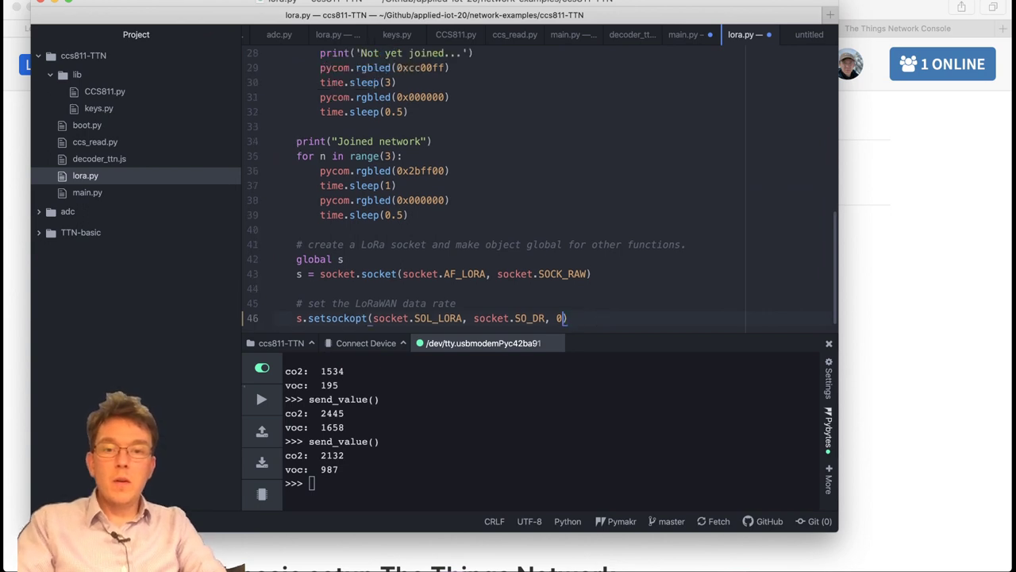
left_click(574, 274)
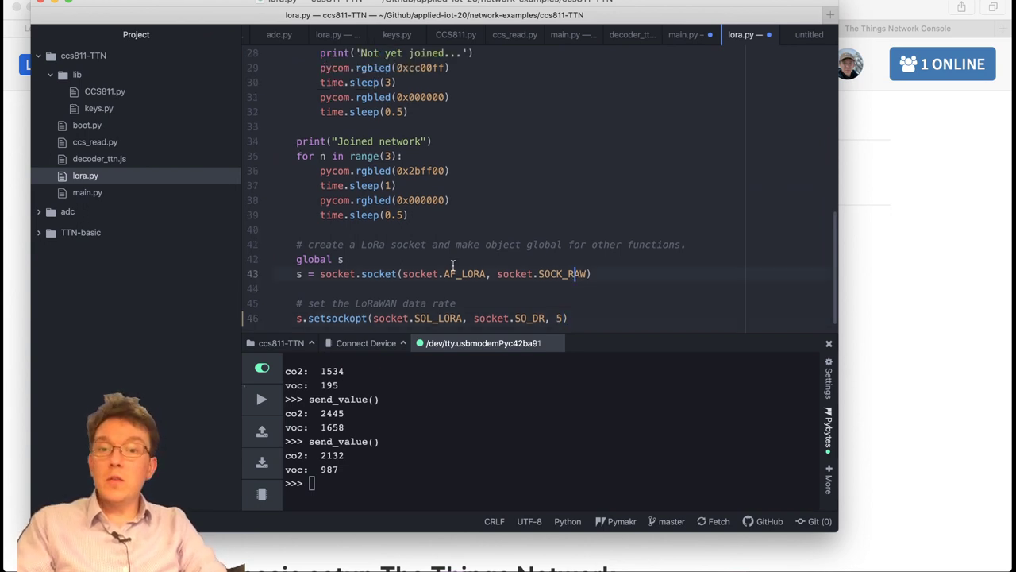
left_click(100, 194)
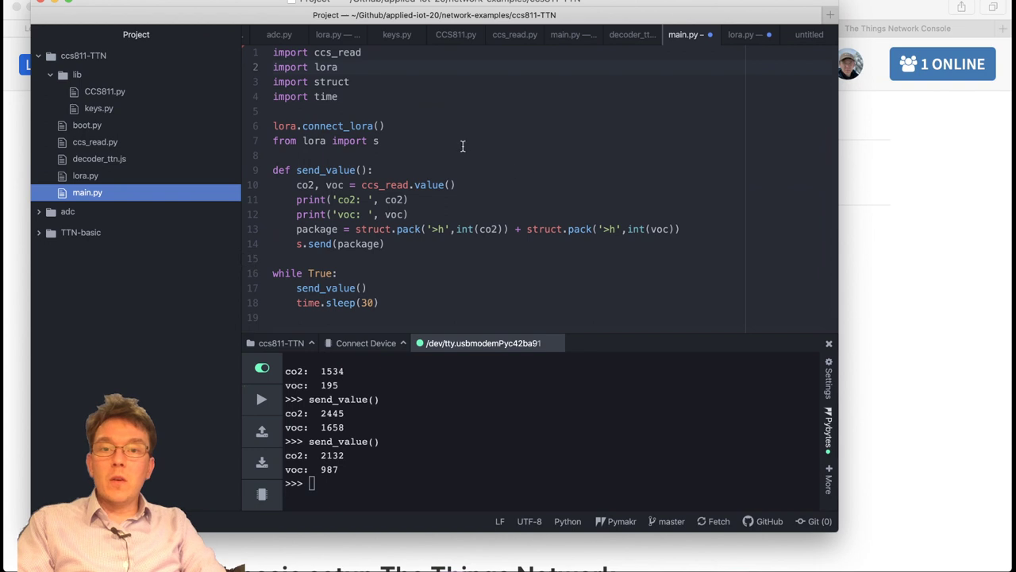
Walk through main.py's connect_lora call and socket import lines.
left_click(399, 124)
key("super+Left")
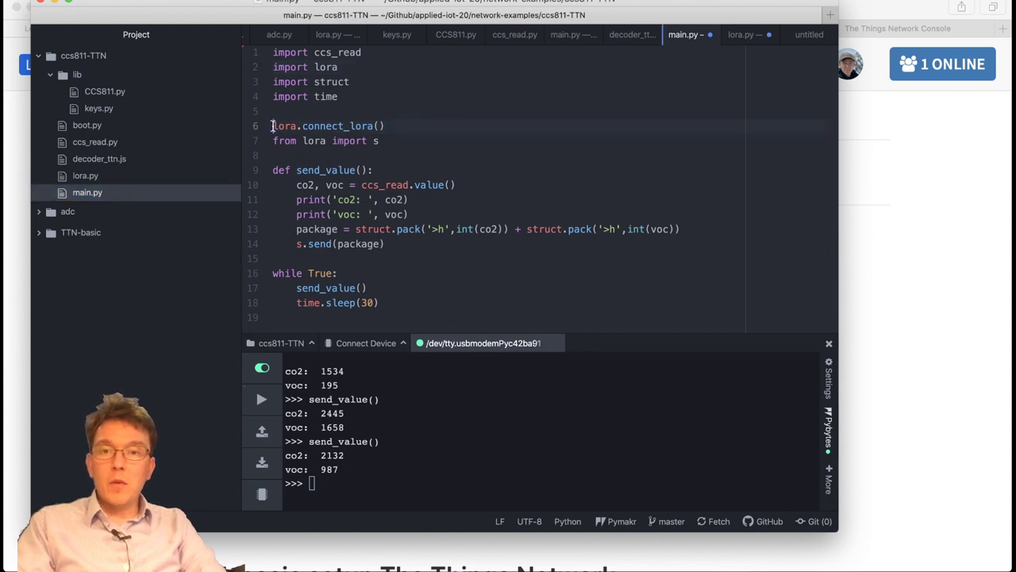
key("shift+super+Right")
key("Right")
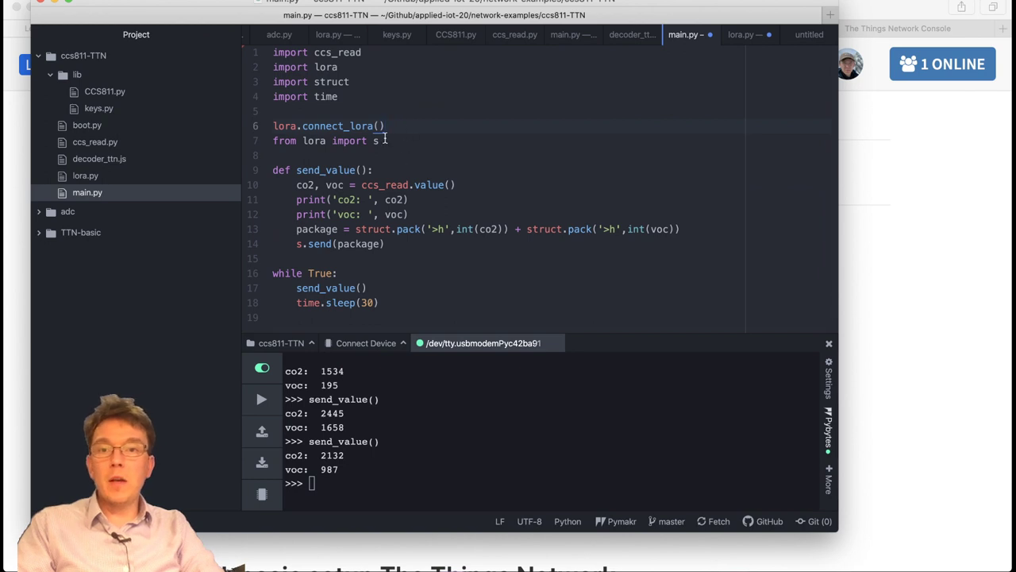
key("Down")
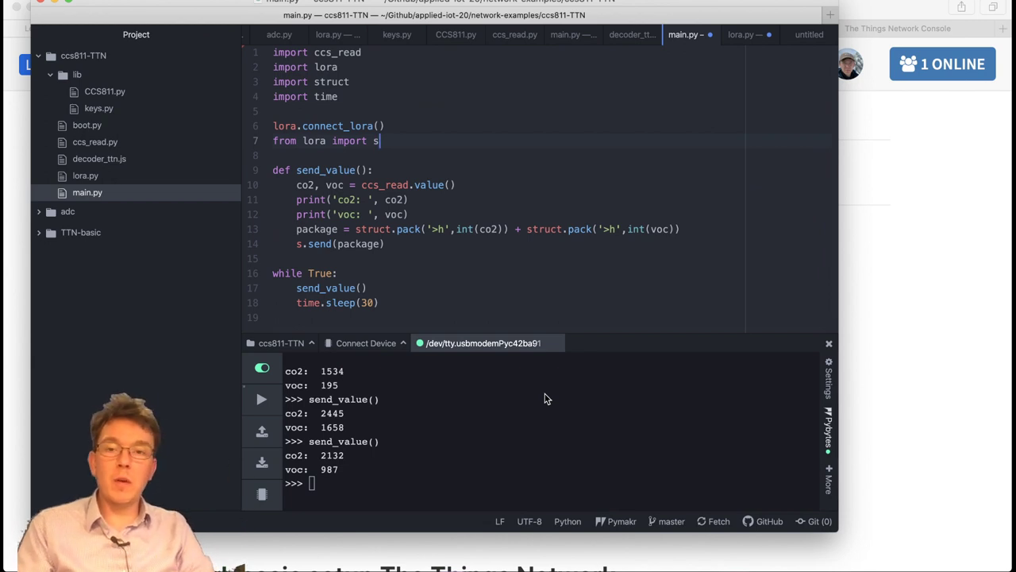
left_click(472, 254)
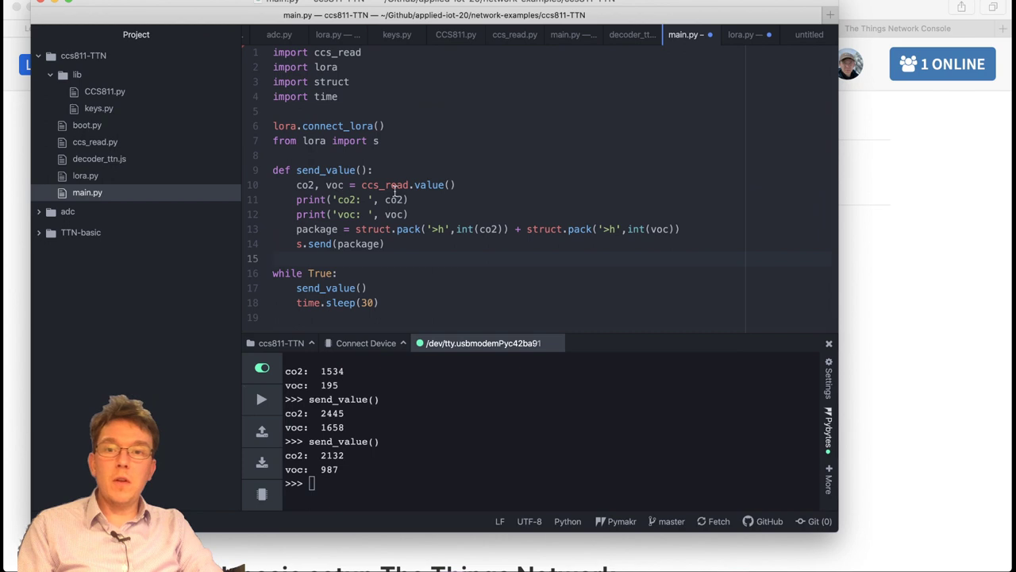
Review send_value's sensor reading, co2 packing and send lines, then open ccs_read.py.
left_click(291, 184)
left_click(418, 244)
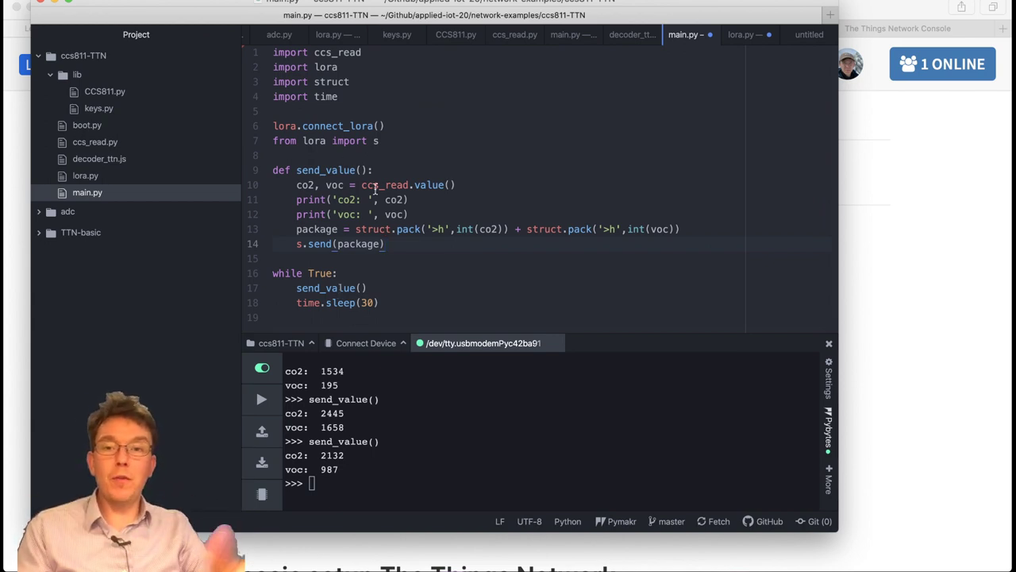
left_click(411, 285)
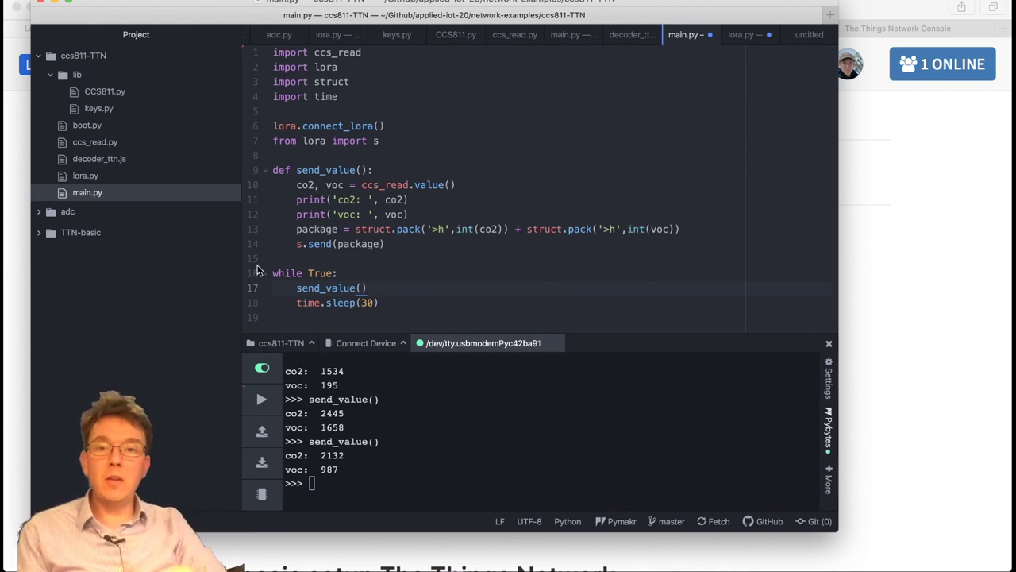
left_click(497, 230)
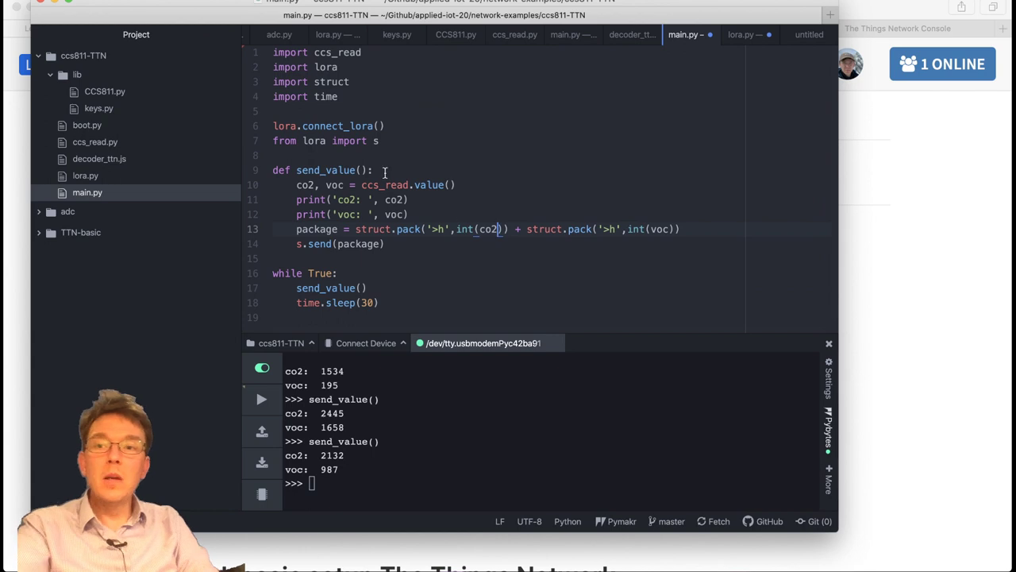
left_click(119, 146)
Scroll through ccs_read.py down to the value() function definition.
left_click(411, 123)
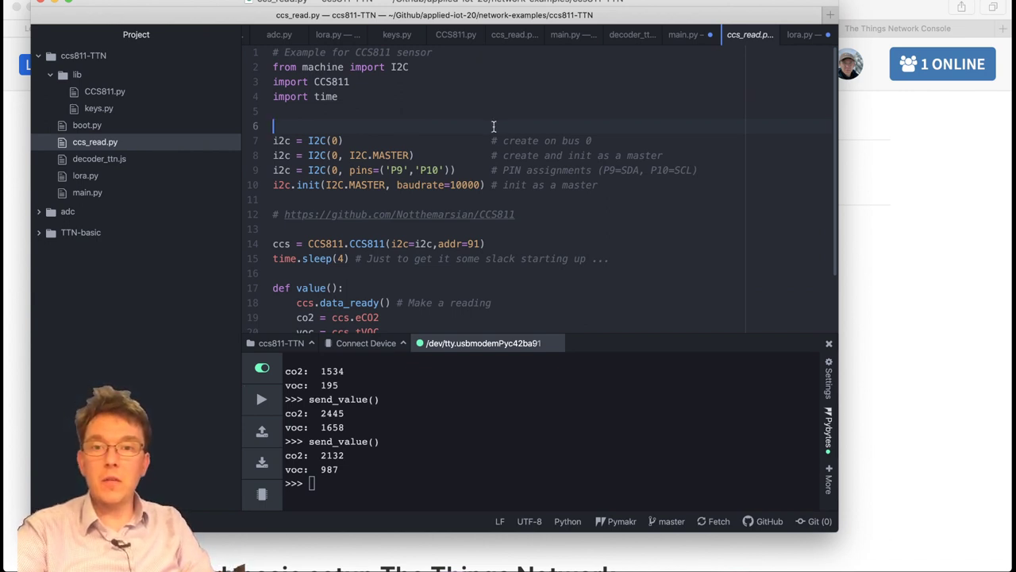
scroll(492, 151, "down", 3)
scroll(568, 193, "up", 3)
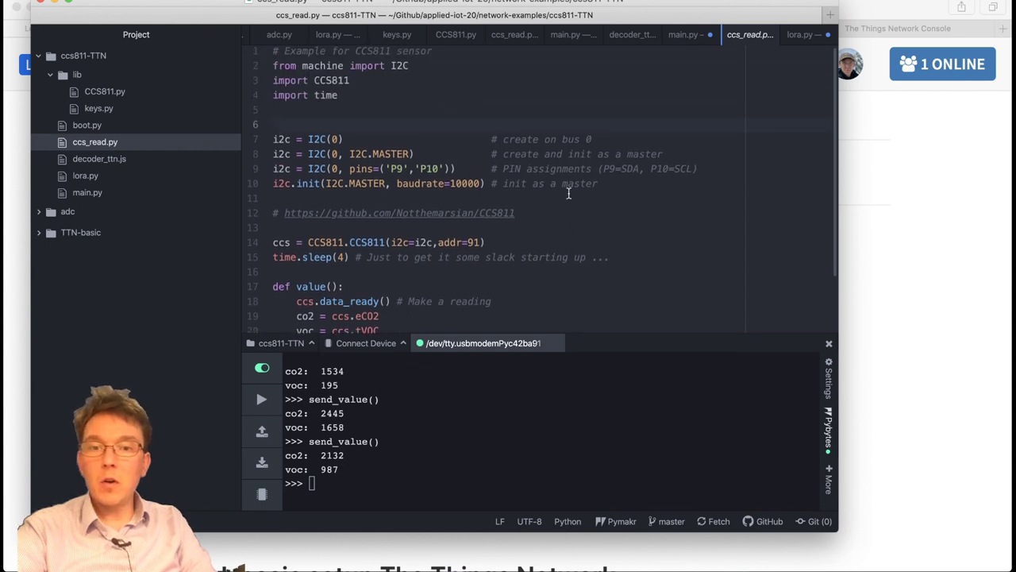
scroll(556, 195, "down", 3)
left_click(336, 210)
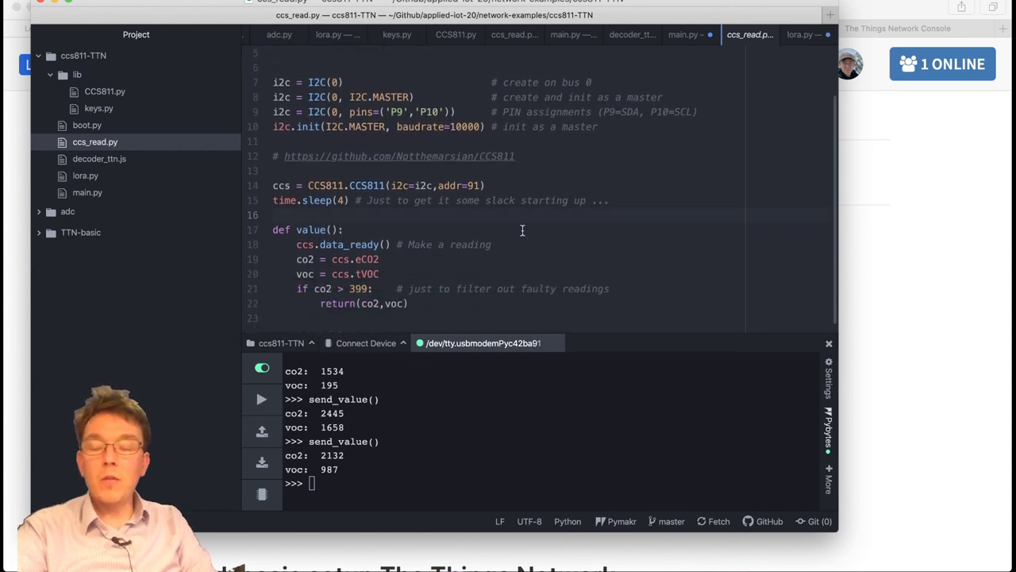
scroll(628, 214, "up", 3)
scroll(548, 204, "down", 3)
scroll(528, 204, "down", 1)
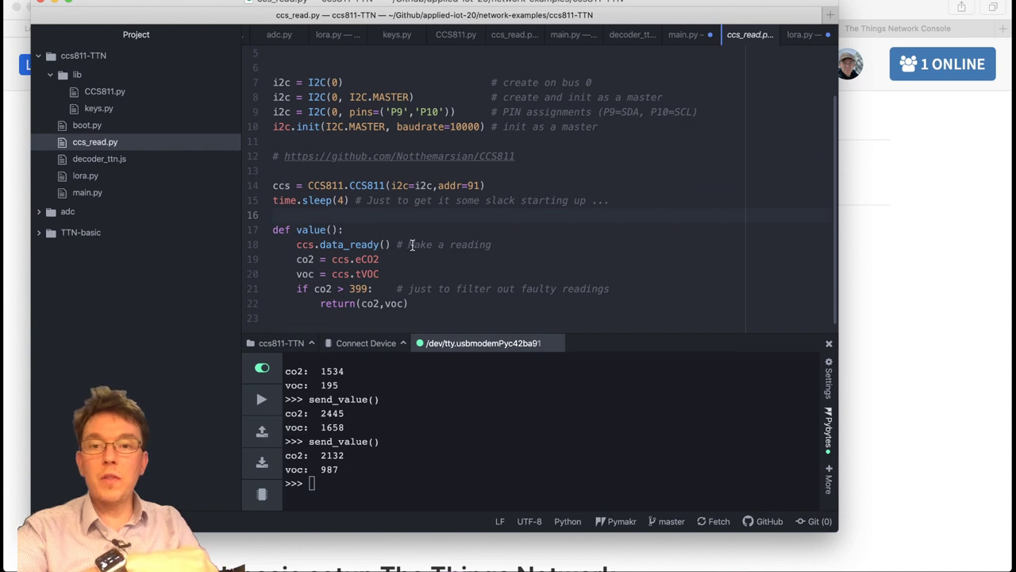
left_click(410, 230)
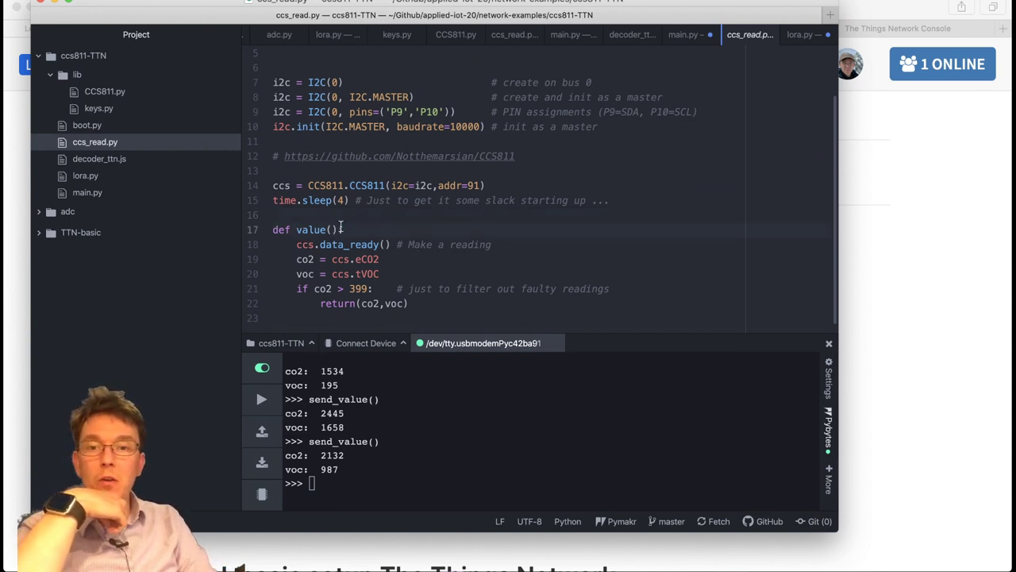
Highlight value()'s eCO2/tVOC reading lines, sleep(4) and the co2 > 399 filter, then return to main.py.
left_click_drag(296, 243, 463, 275)
left_click(519, 245)
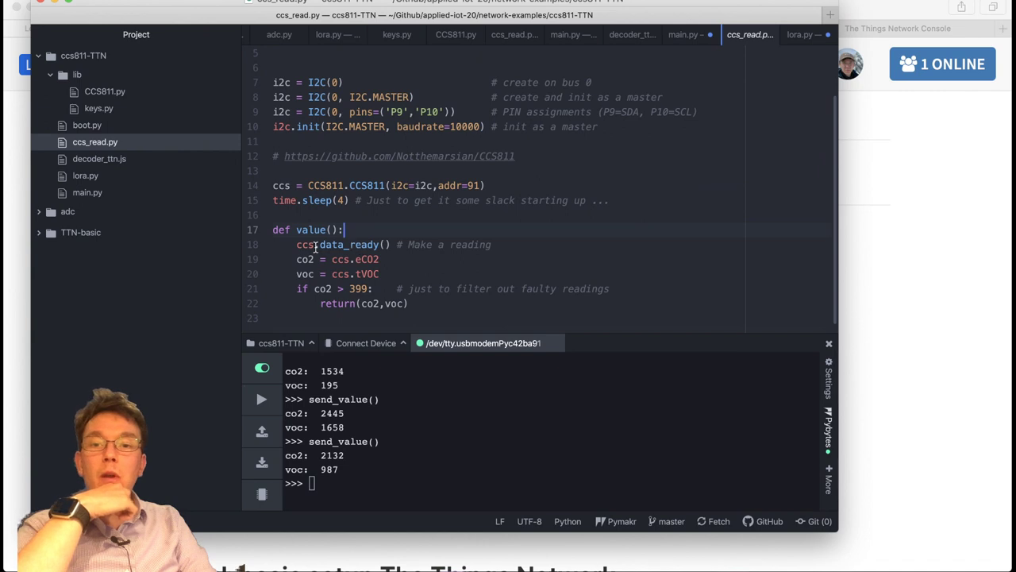
left_click_drag(296, 244, 410, 271)
left_click(442, 270)
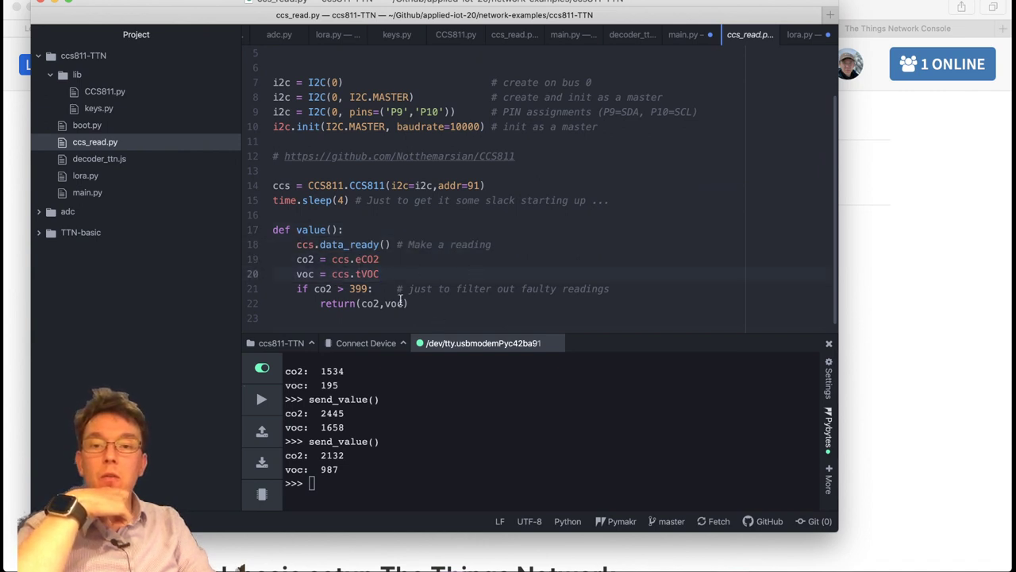
left_click(298, 289)
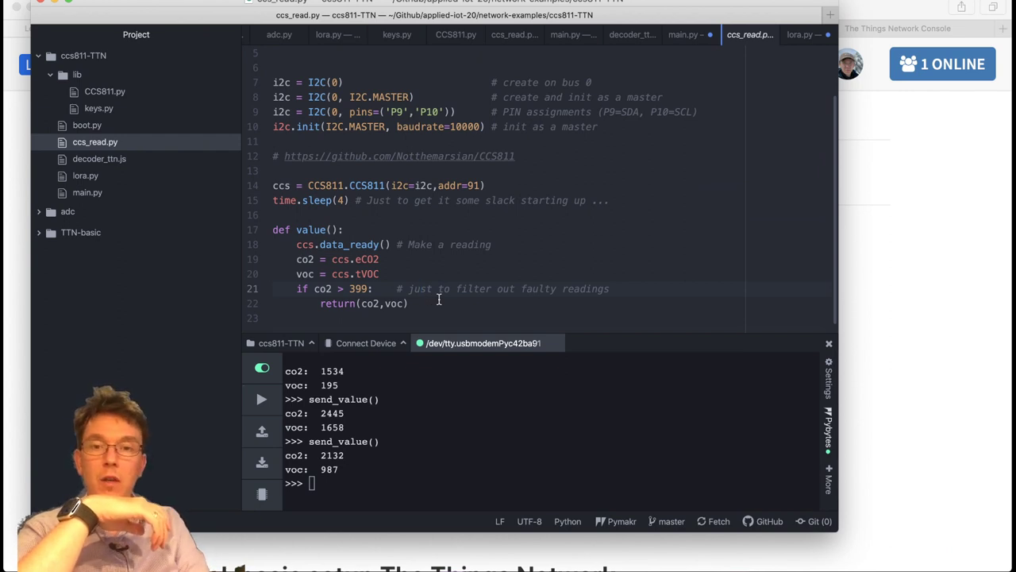
left_click_drag(273, 200, 354, 200)
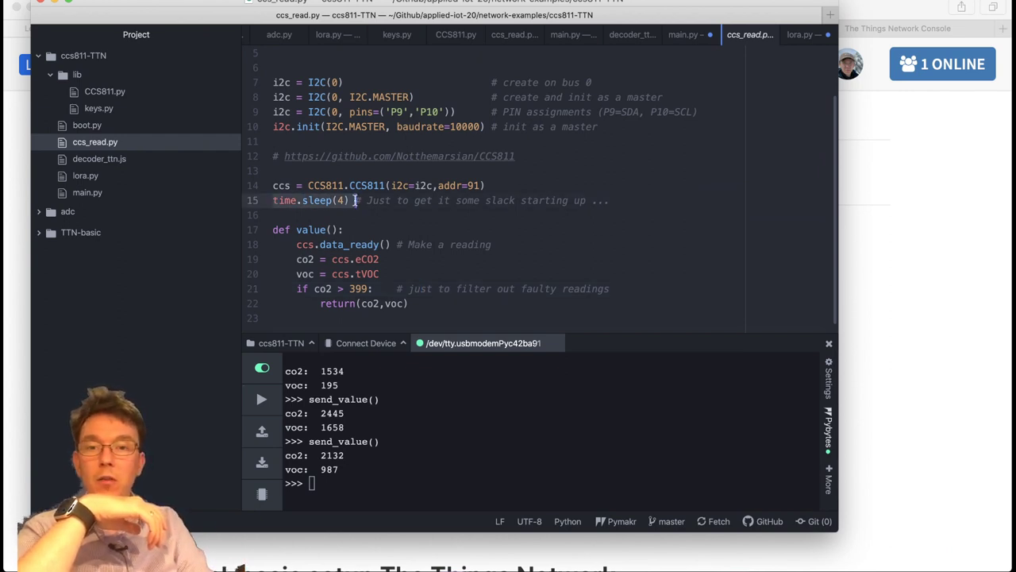
left_click(450, 209)
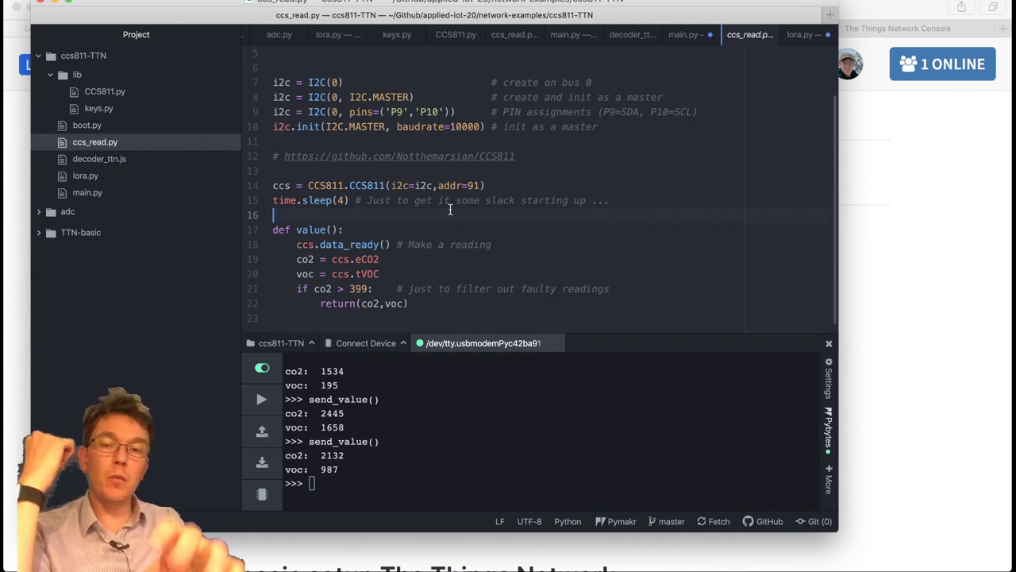
left_click(362, 288)
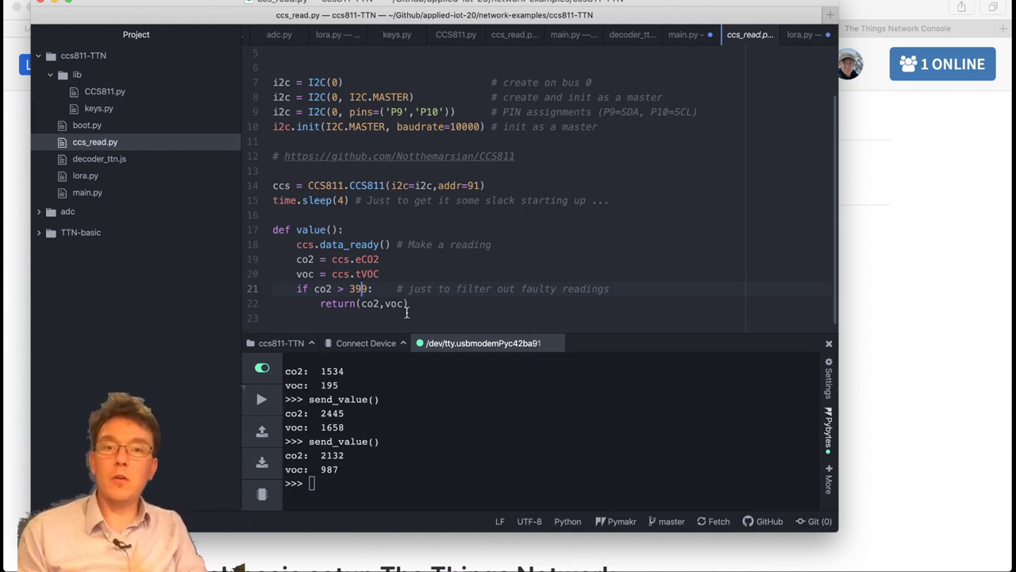
left_click(475, 272)
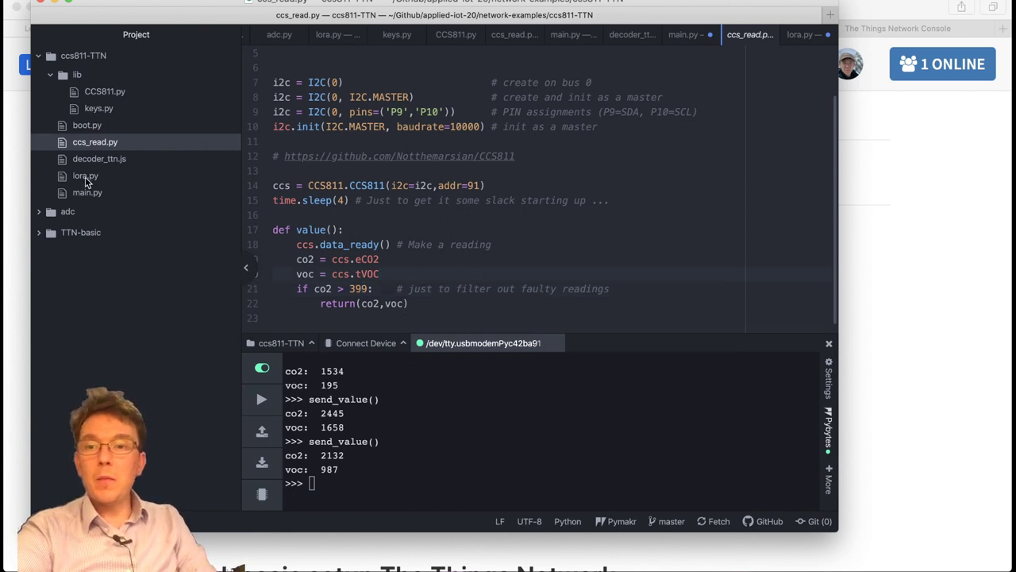
left_click(76, 193)
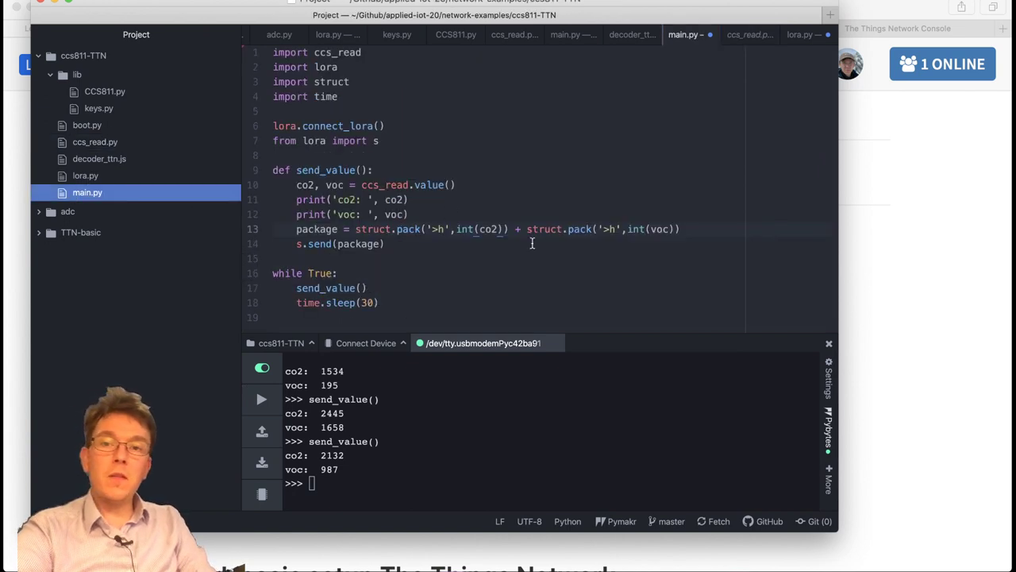
left_click(443, 273)
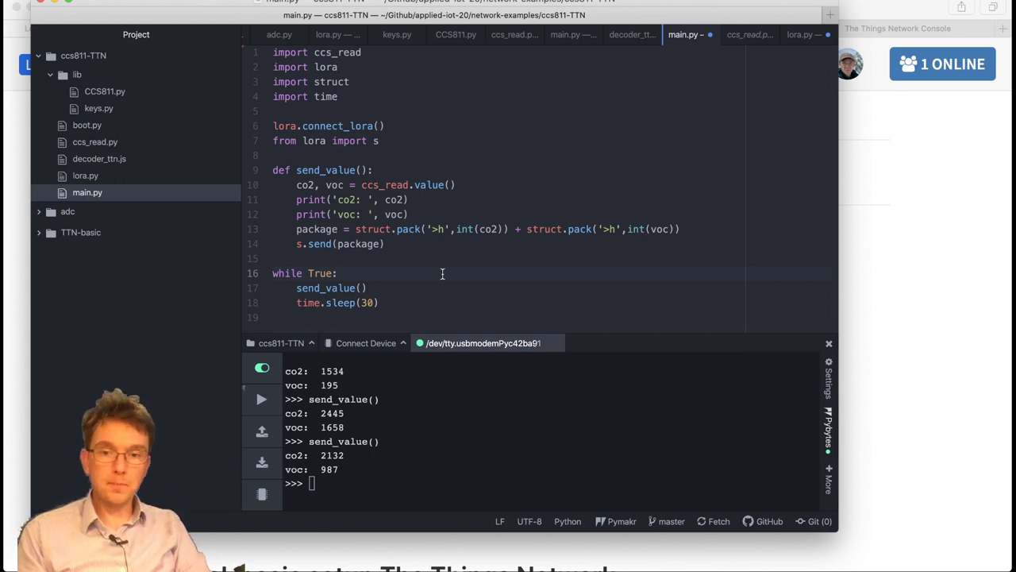
left_click(512, 262)
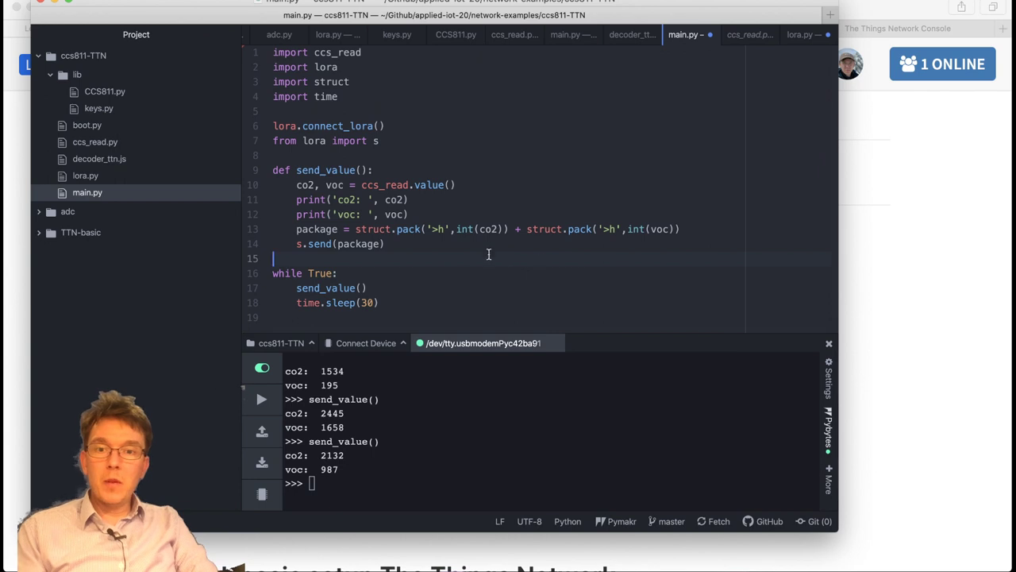
left_click(437, 244)
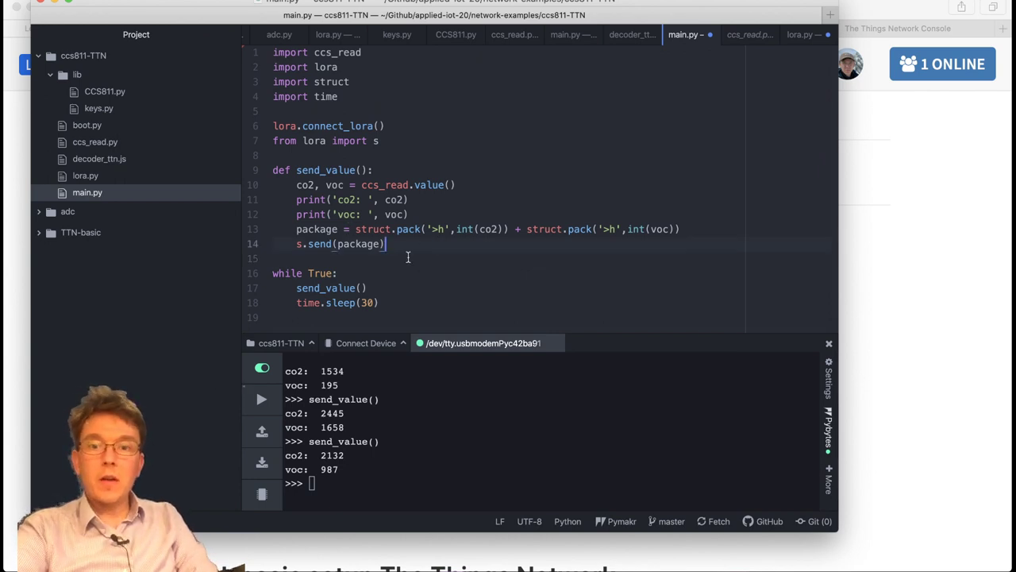
left_click(444, 215)
left_click(462, 198)
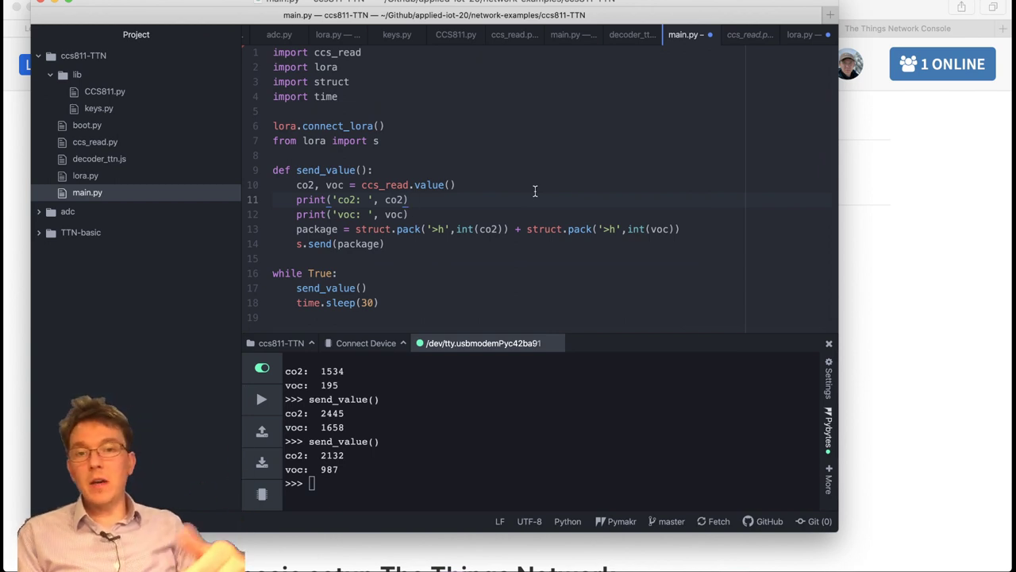
Compute (8192-400)/256 in Spotlight, giving 30.4375.
key("super+space")
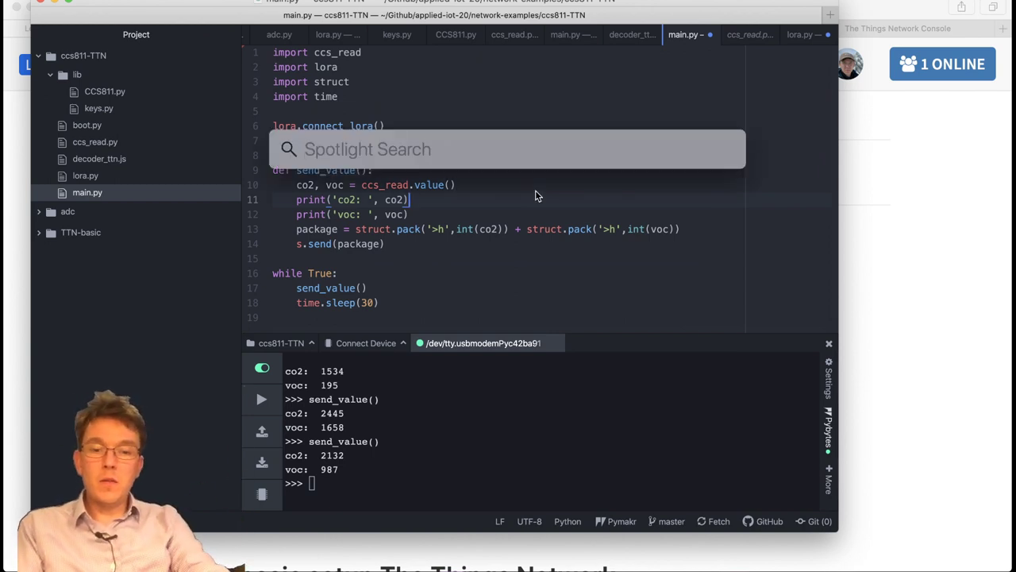
type("8192")
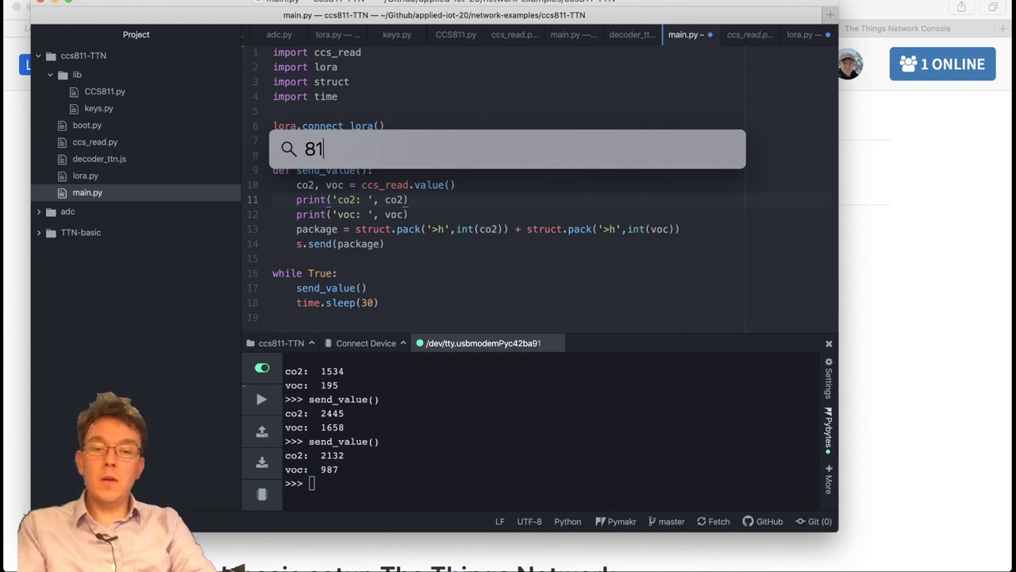
key("Left")
key("Left")
key("Left")
key("Left")
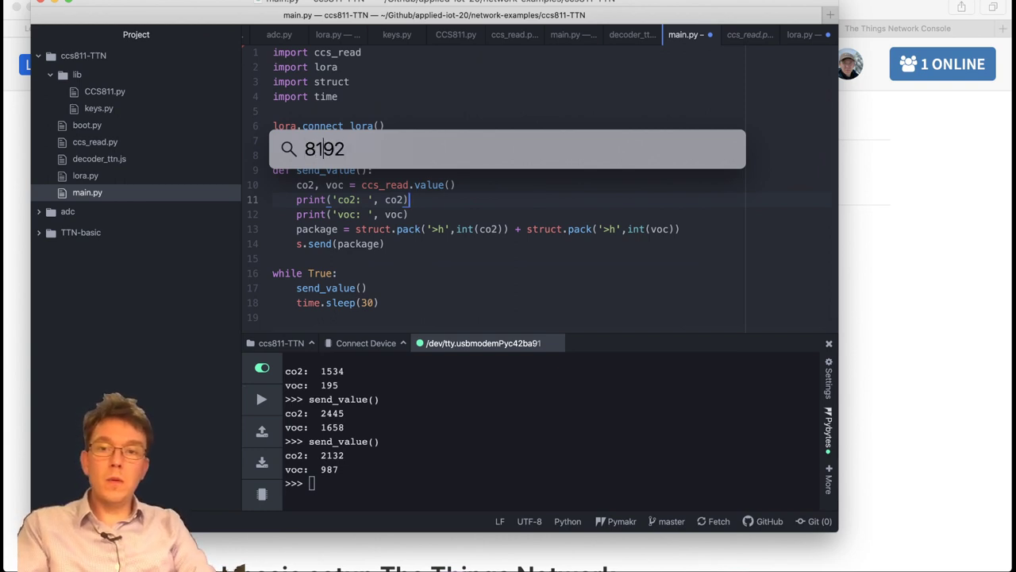
type("(")
key("Right")
key("Right")
key("Right")
key("Right")
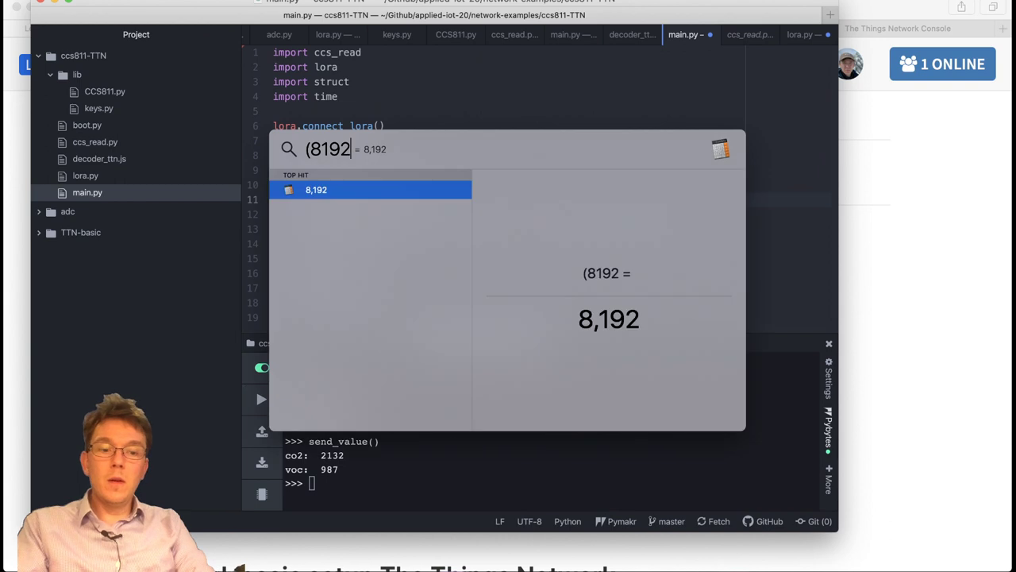
type("-400)")
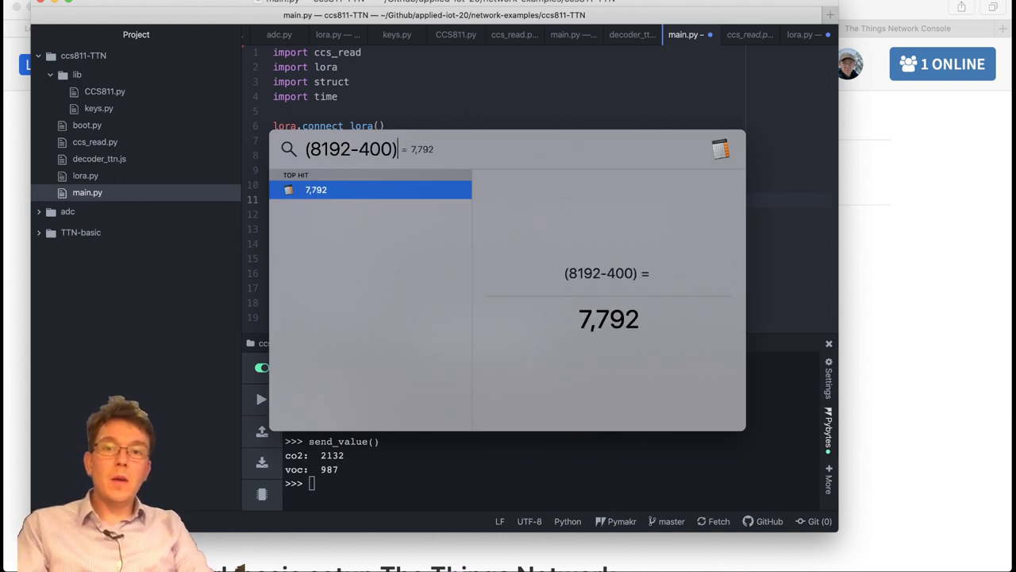
type("/256")
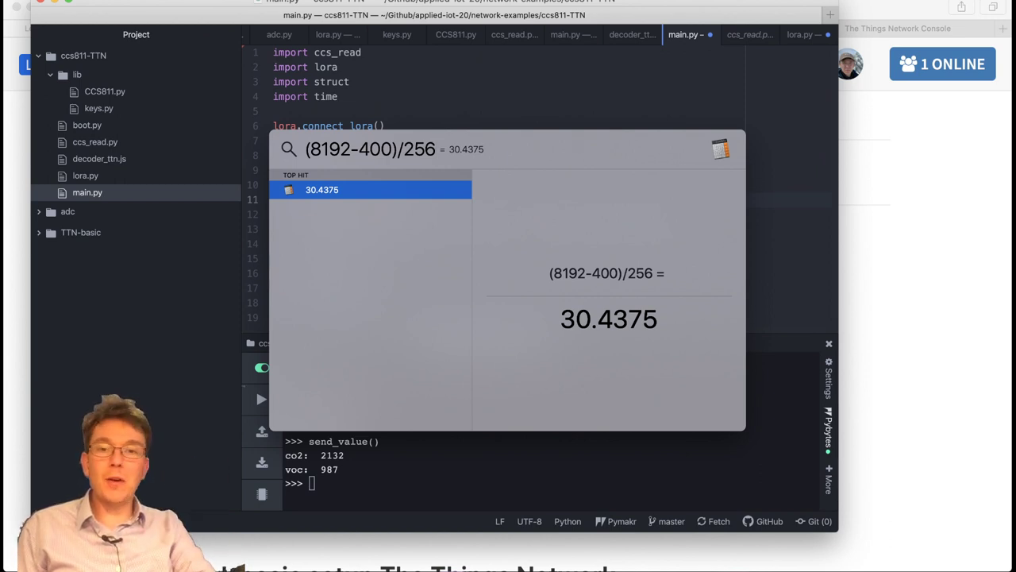
Backspace the divisor off the expression, leaving (8192-400.
key("BackSpace")
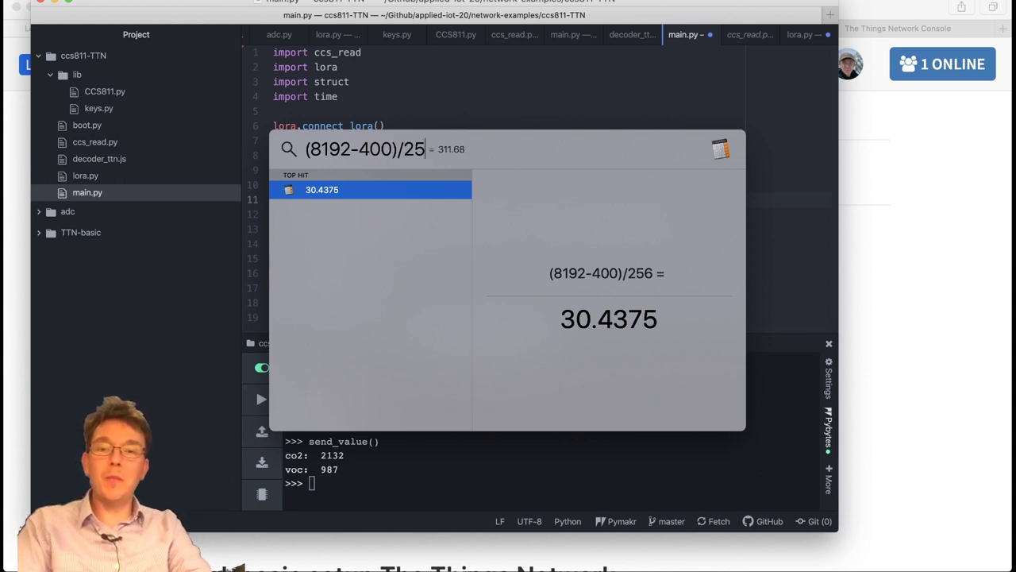
key("BackSpace")
key("BackSpace")
key("BackSpace")
key("BackSpace")
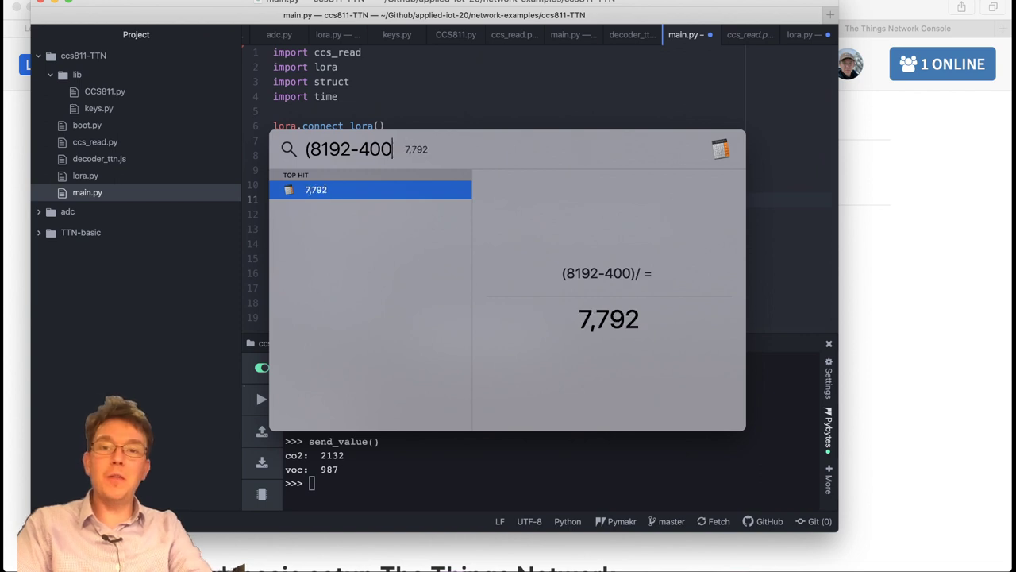
key("BackSpace")
key("BackSpace")
key("BackSpace")
key("BackSpace")
key("BackSpace")
key("BackSpace")
key("BackSpace")
key("BackSpace")
key("BackSpace")
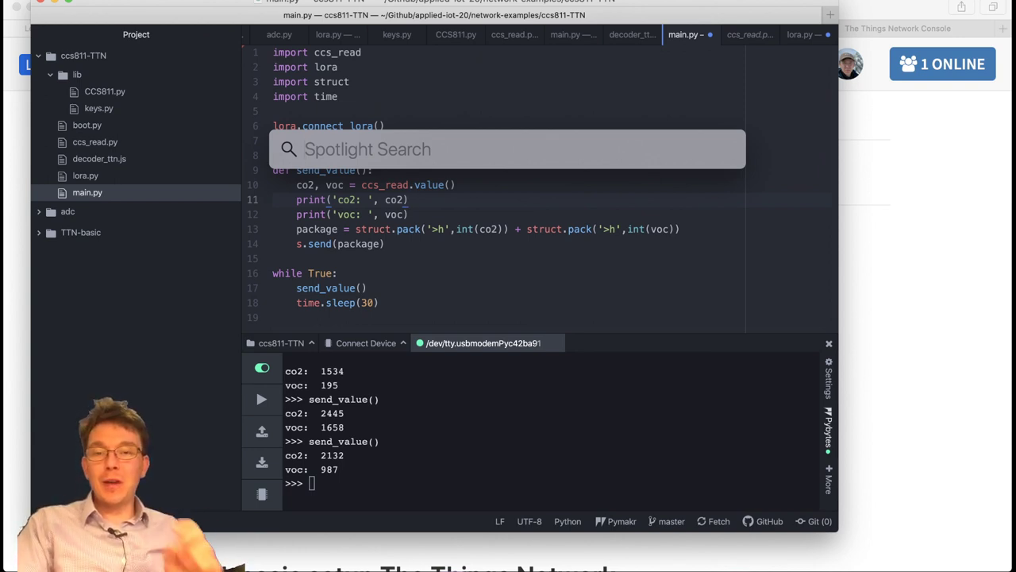
Calculate 2^16 (65,536) in Spotlight, then dismiss Spotlight with Escape.
type("2^")
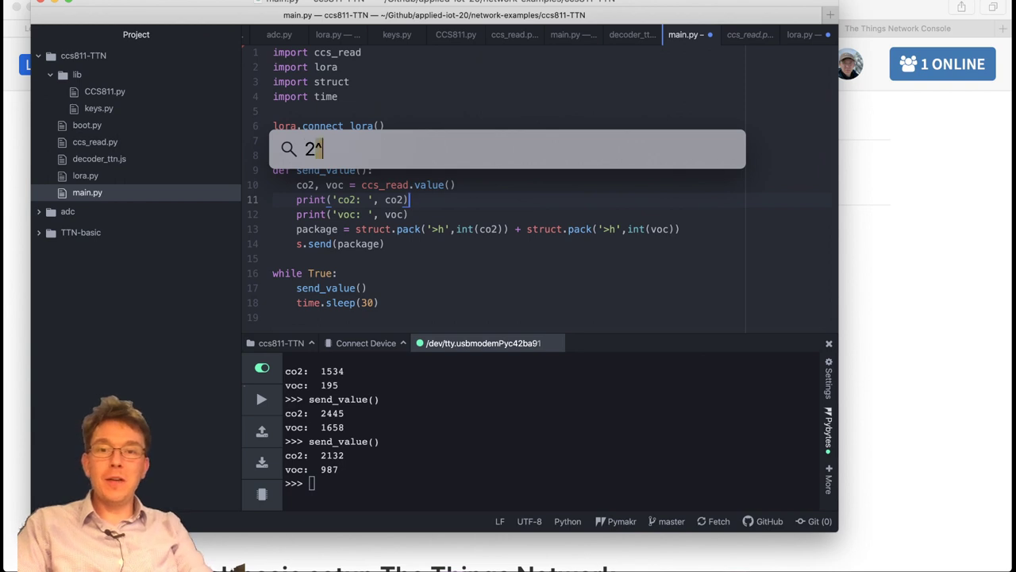
type("16")
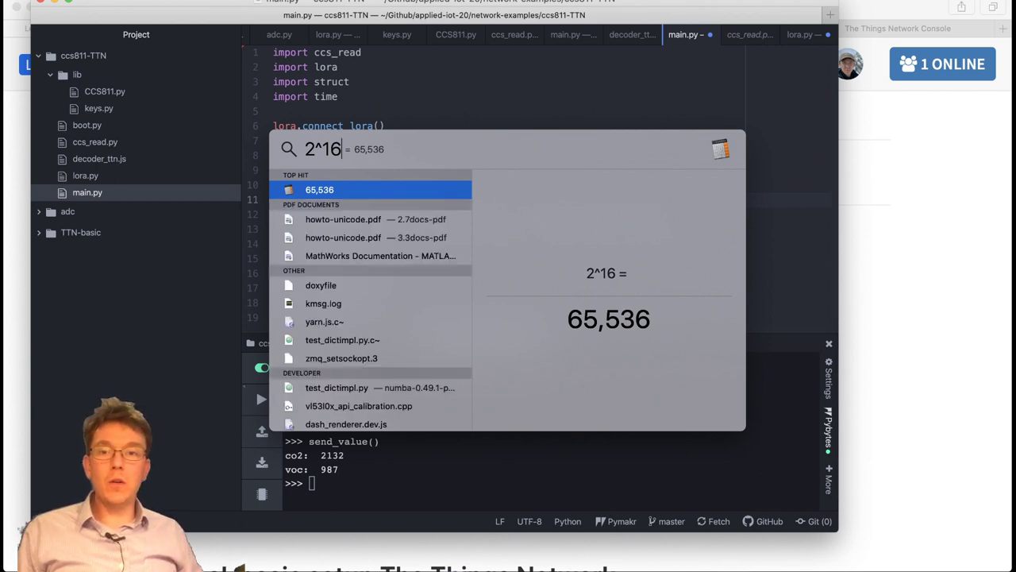
key("Escape")
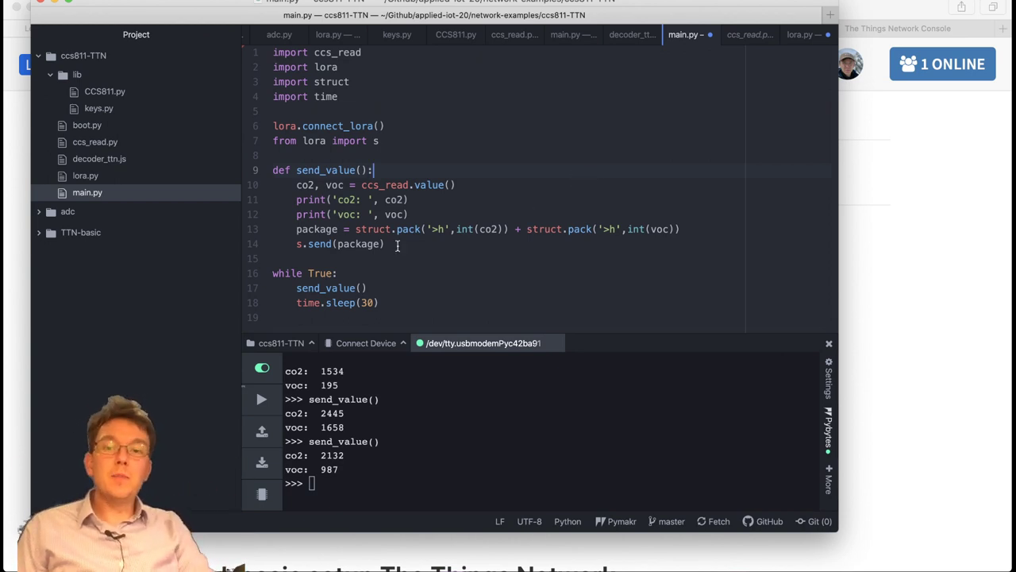
left_click(451, 229)
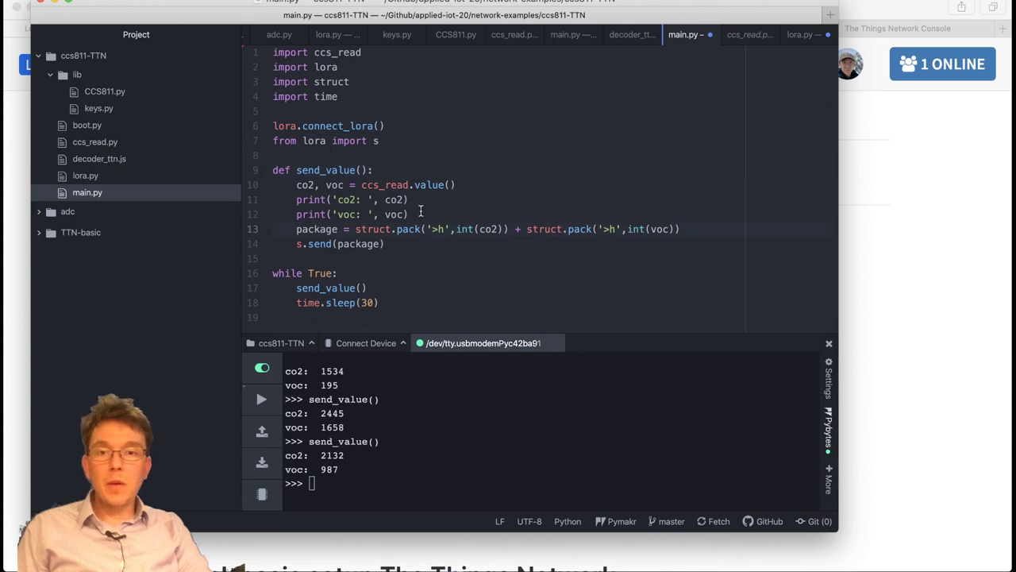
left_click_drag(355, 228, 505, 229)
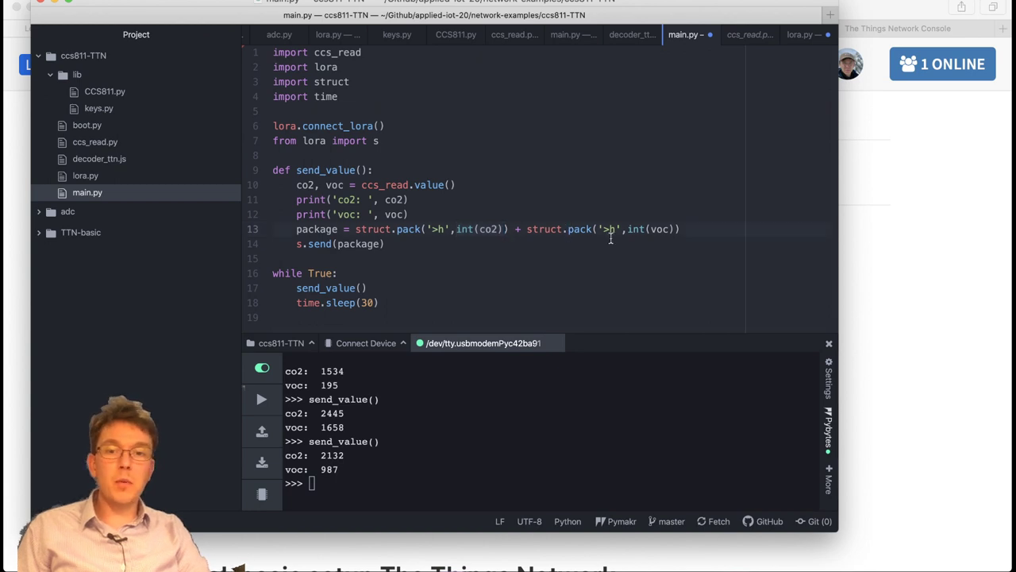
left_click_drag(671, 228, 643, 229)
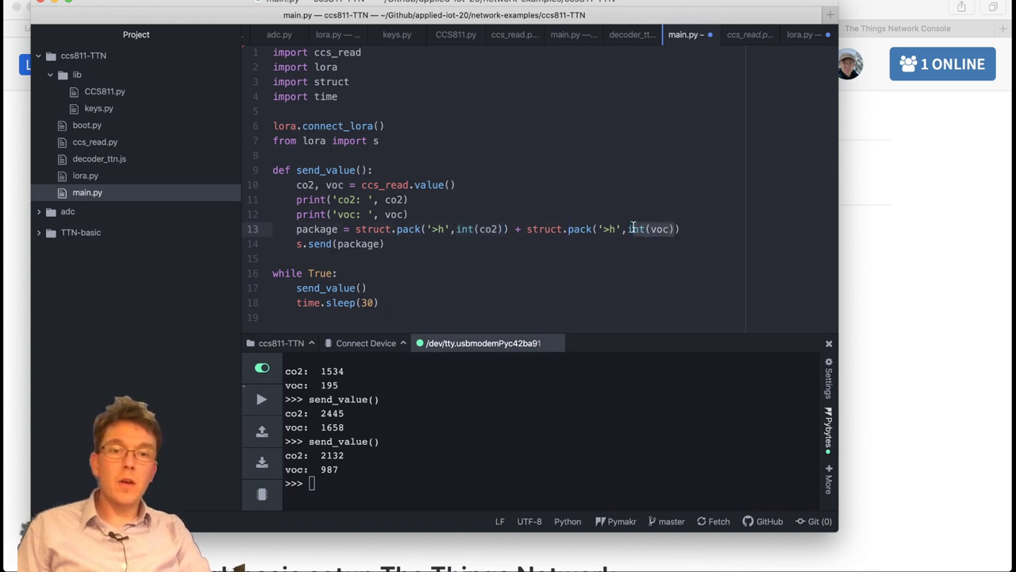
key("Up")
key("Up")
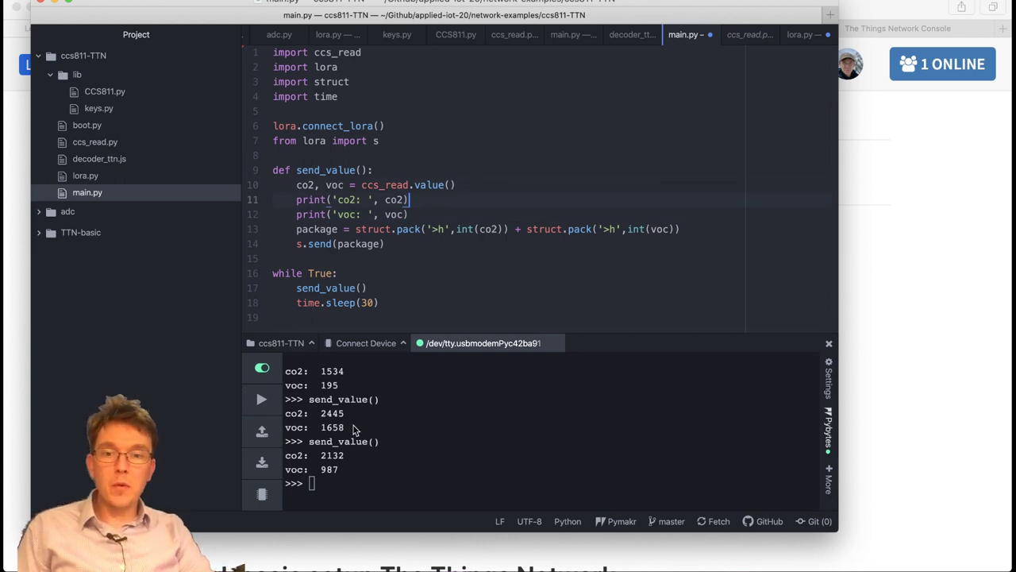
left_click(412, 233)
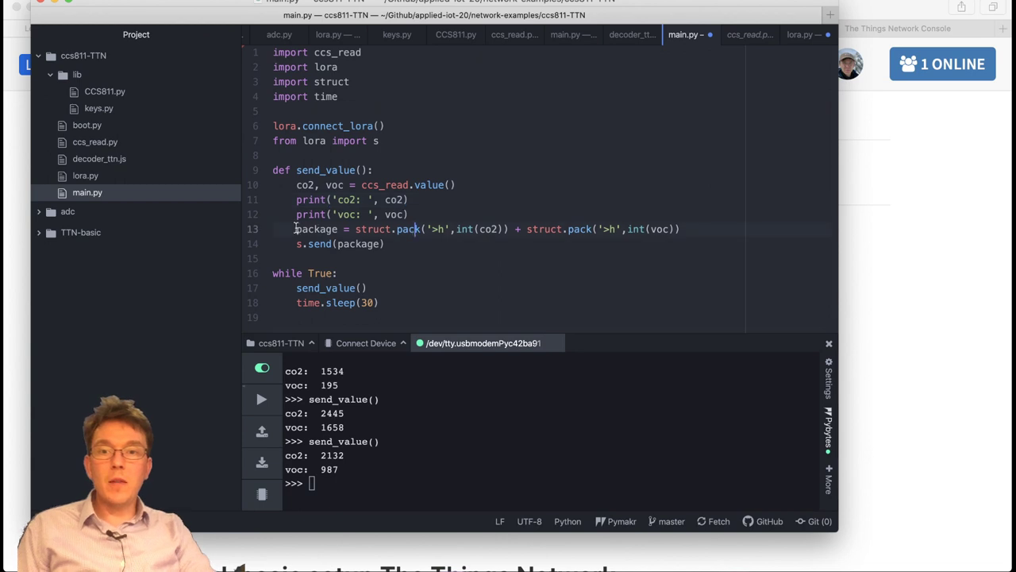
double_click(297, 229)
double_click(365, 229)
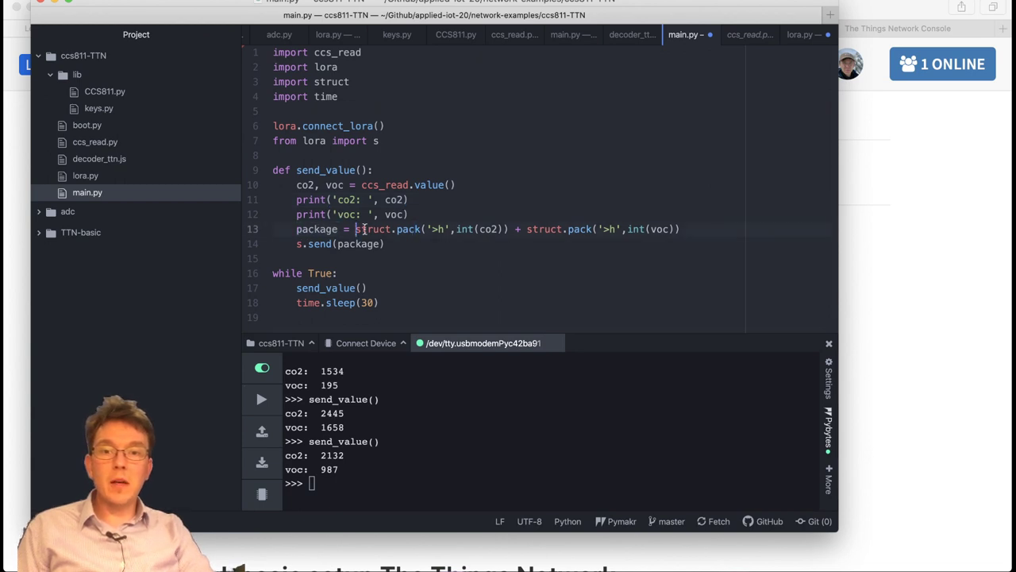
left_click_drag(681, 228, 352, 230)
left_click(305, 244)
left_click(398, 243)
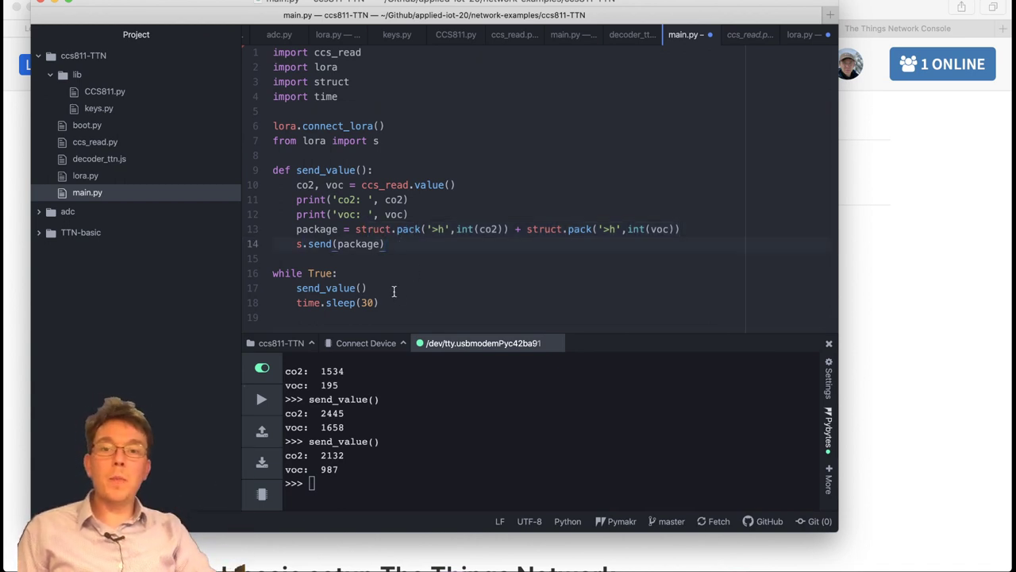
left_click(393, 288)
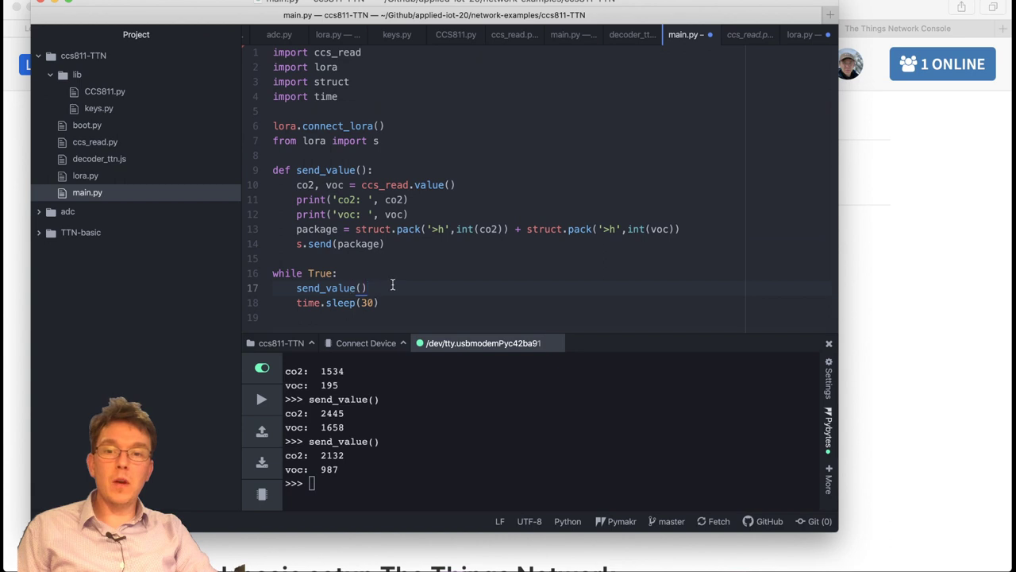
left_click(416, 298)
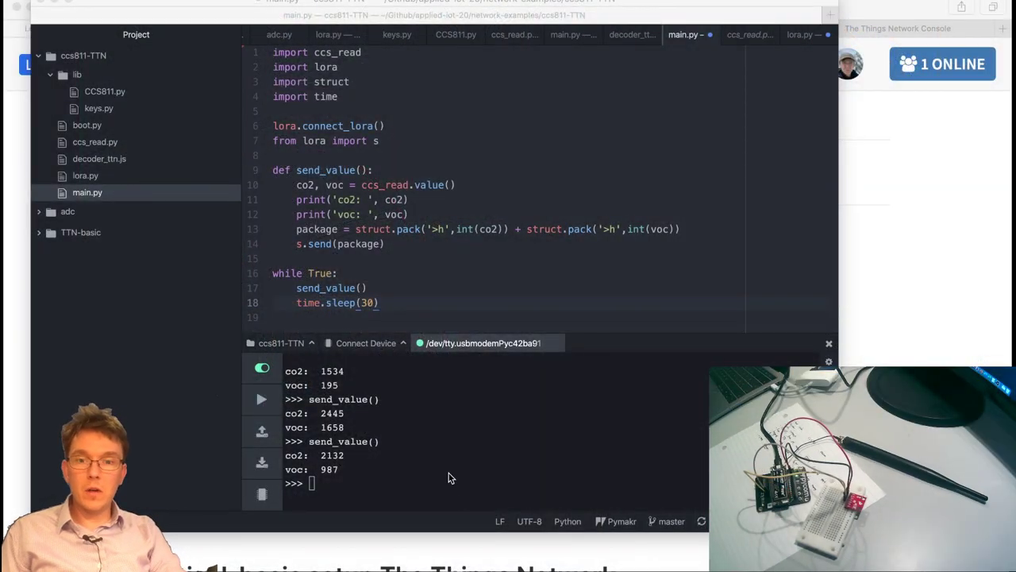
Open the application's live Data view in The Things Network Console in Safari.
left_click(448, 473)
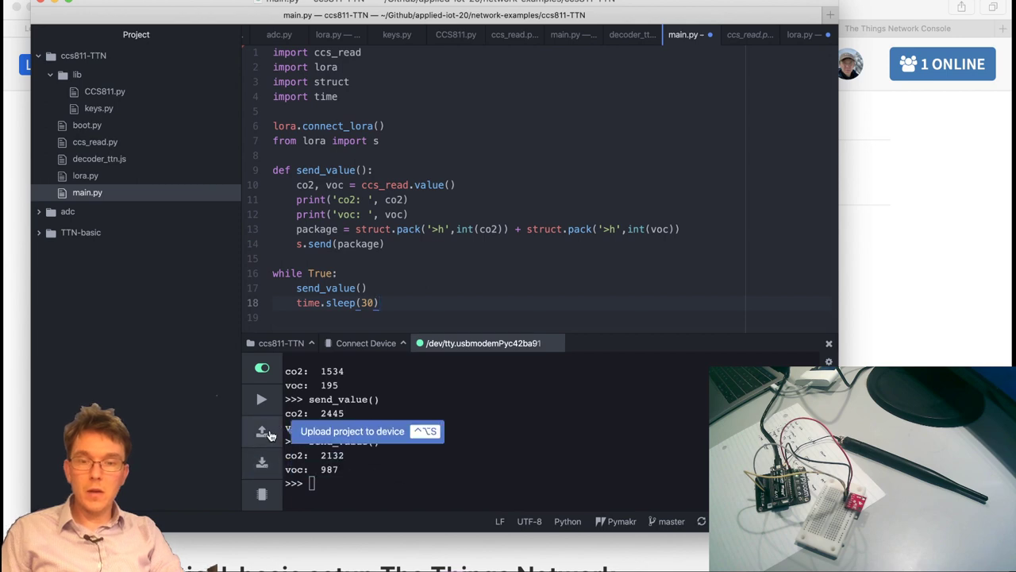
left_click(909, 237)
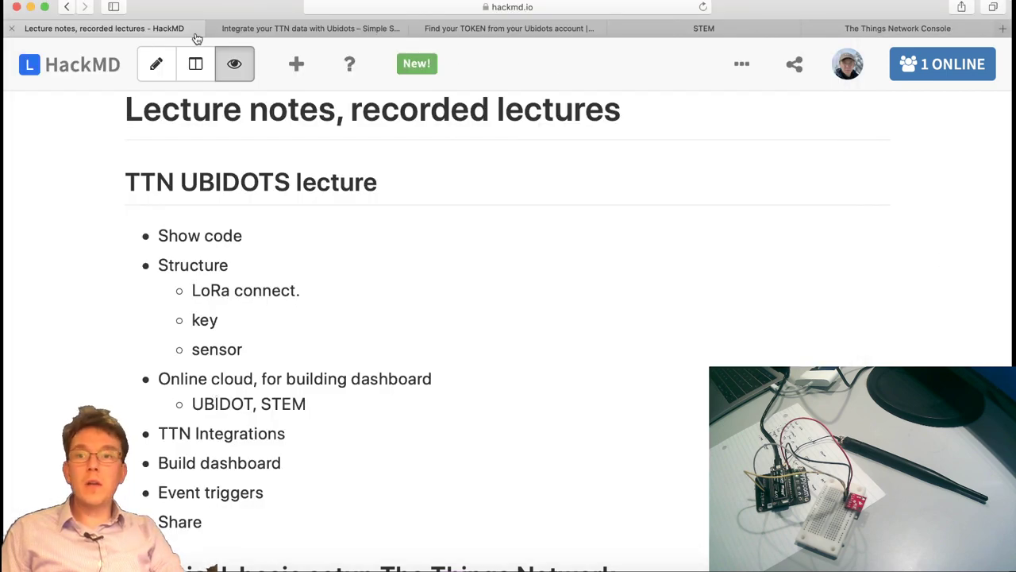
left_click(859, 32)
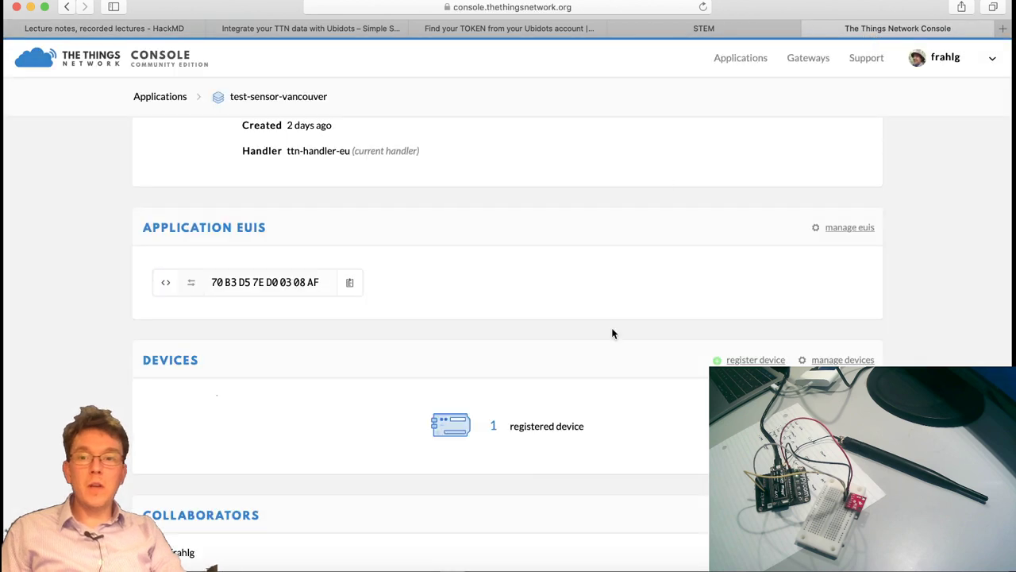
scroll(611, 327, "up", 5)
left_click(806, 144)
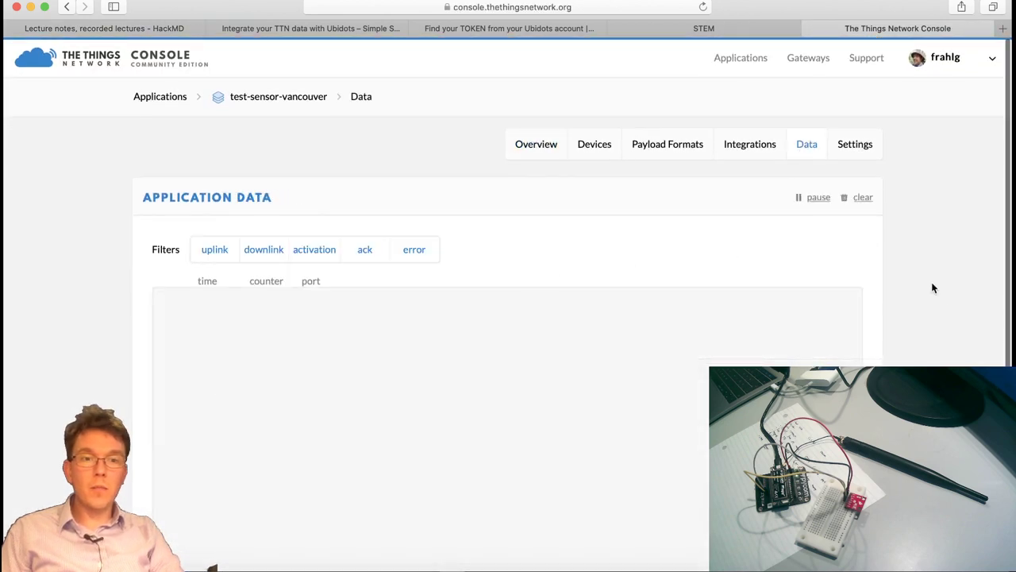
scroll(948, 305, "down", 2)
scroll(948, 306, "up", 2)
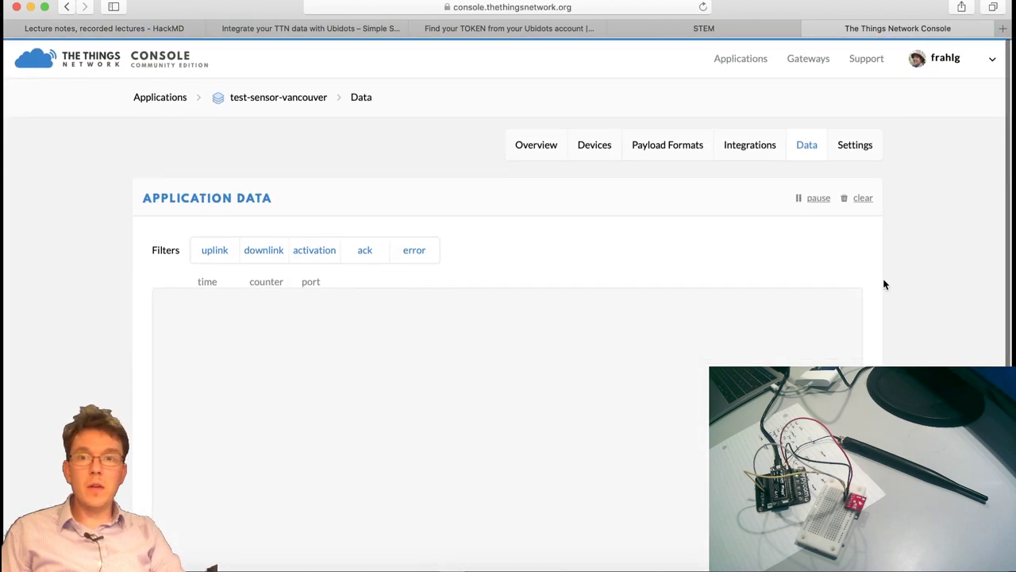
scroll(962, 299, "down", 2)
Back in Atom, upload the ccs811-TTN project to the board via Pymakr.
key("super+Tab")
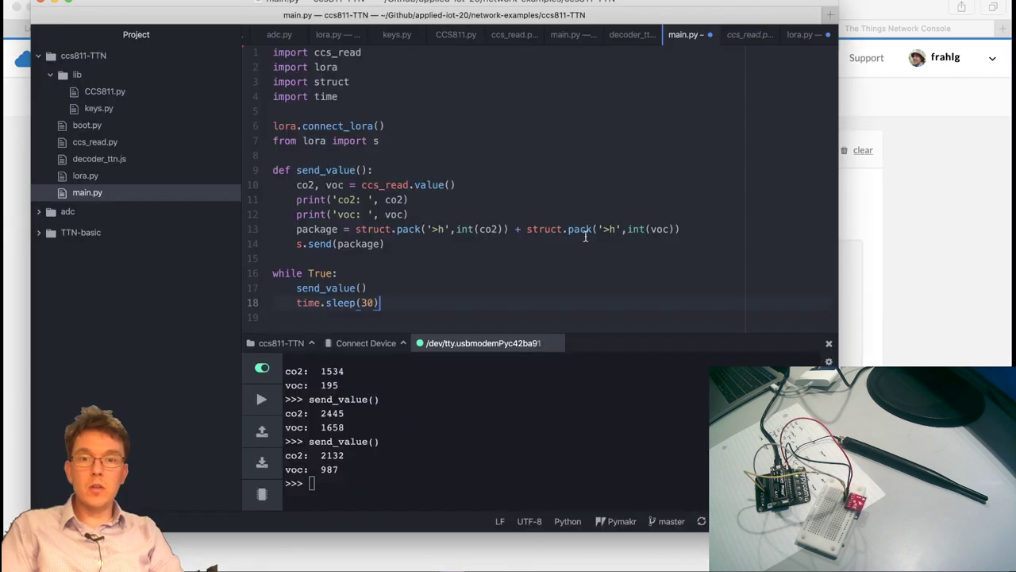
left_click(354, 399)
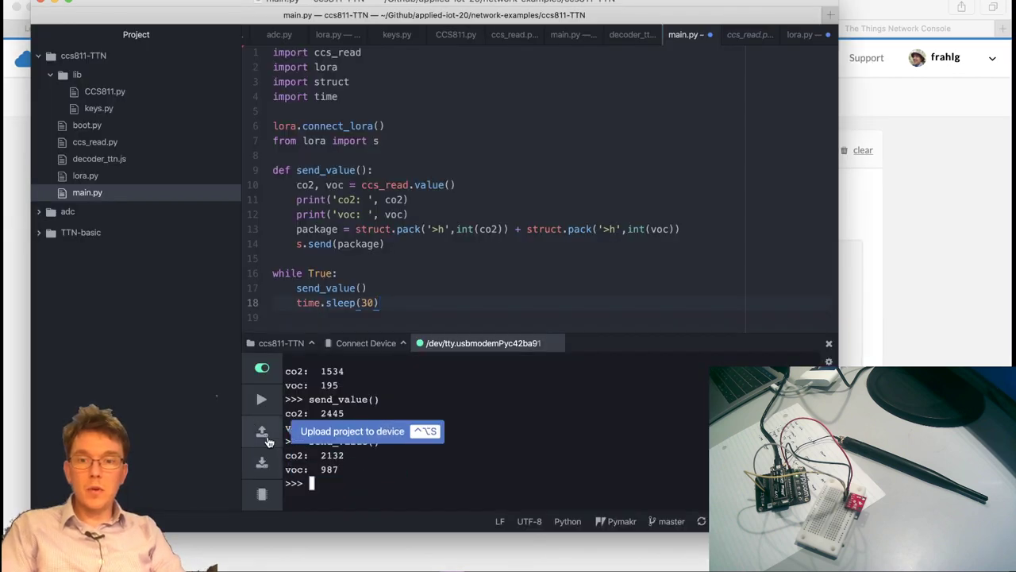
left_click(268, 440)
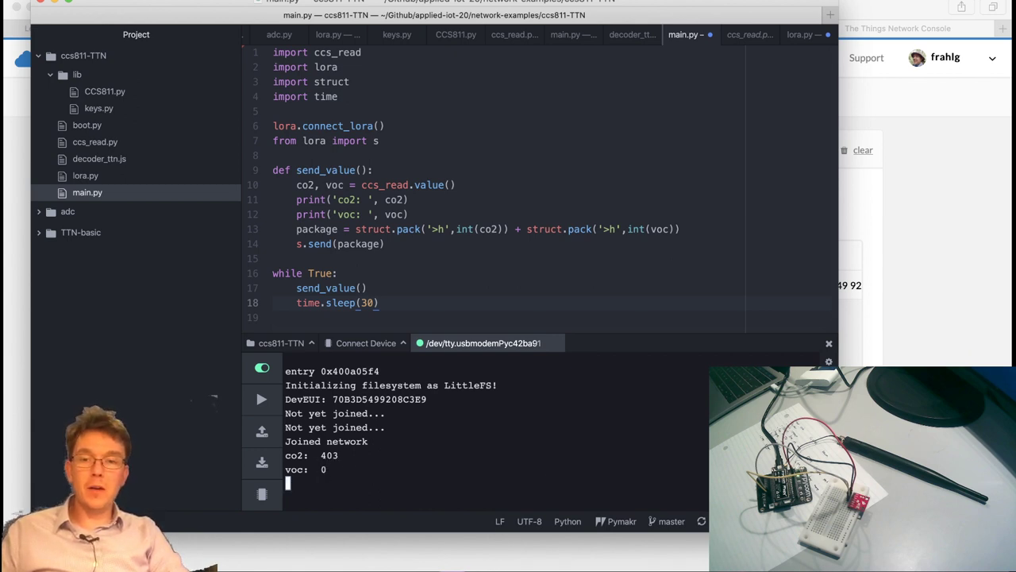
Expand the 18:44:01 uplink showing payload 01 93 00 00, co2 403 and voc 0.
key("super+Tab")
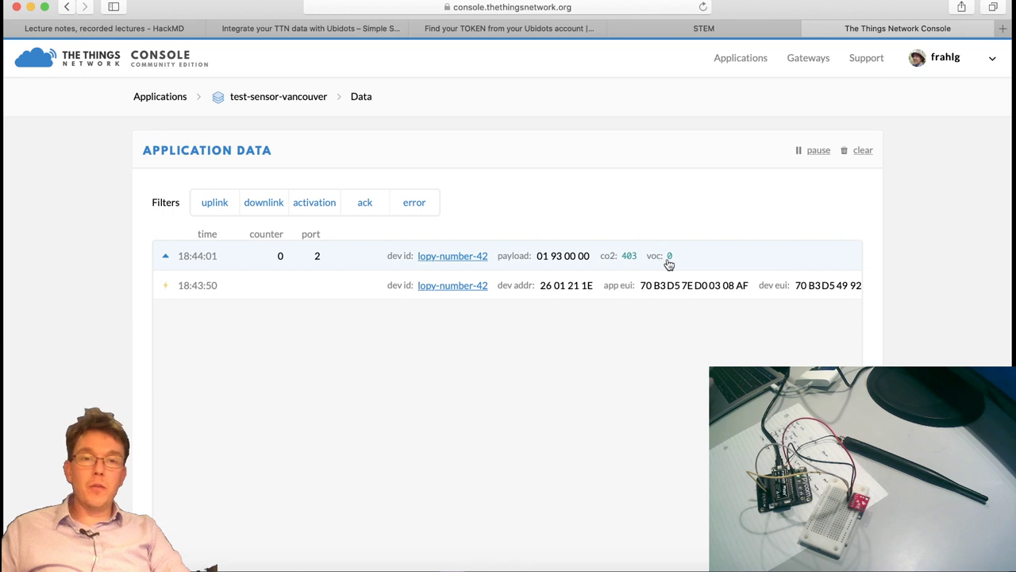
left_click(549, 262)
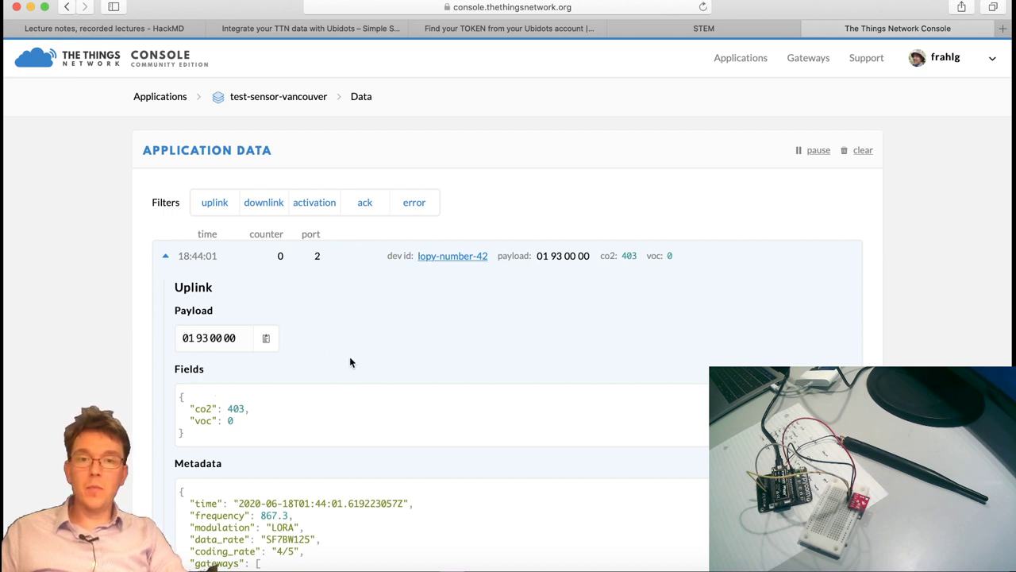
scroll(233, 432, "down", 1)
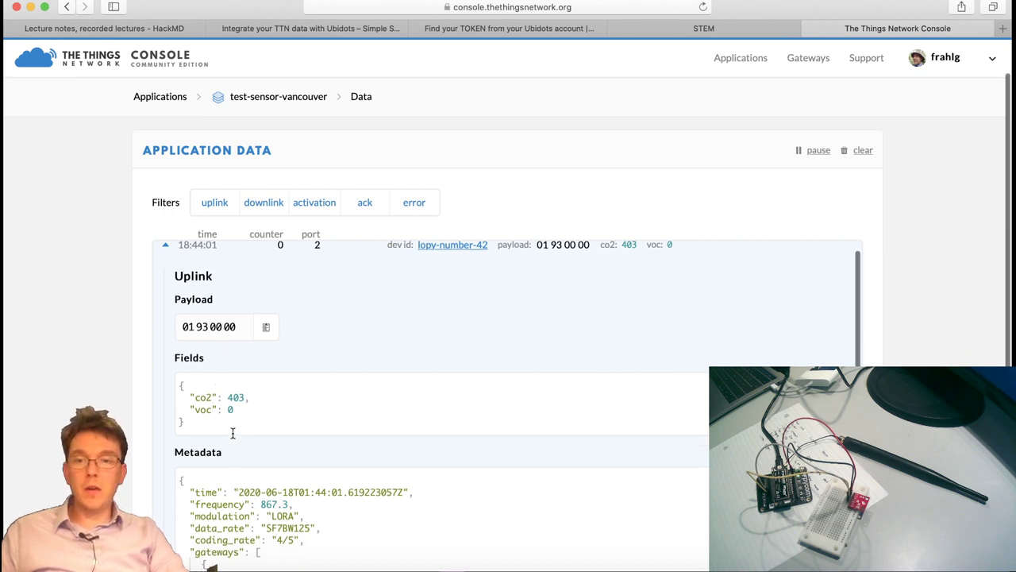
scroll(315, 392, "up", 1)
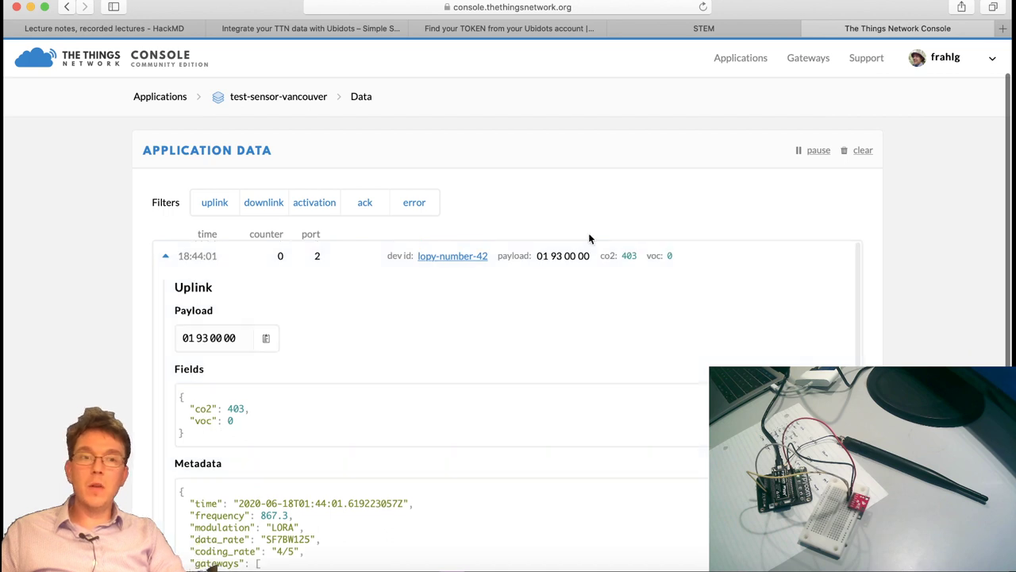
scroll(962, 268, "up", 2)
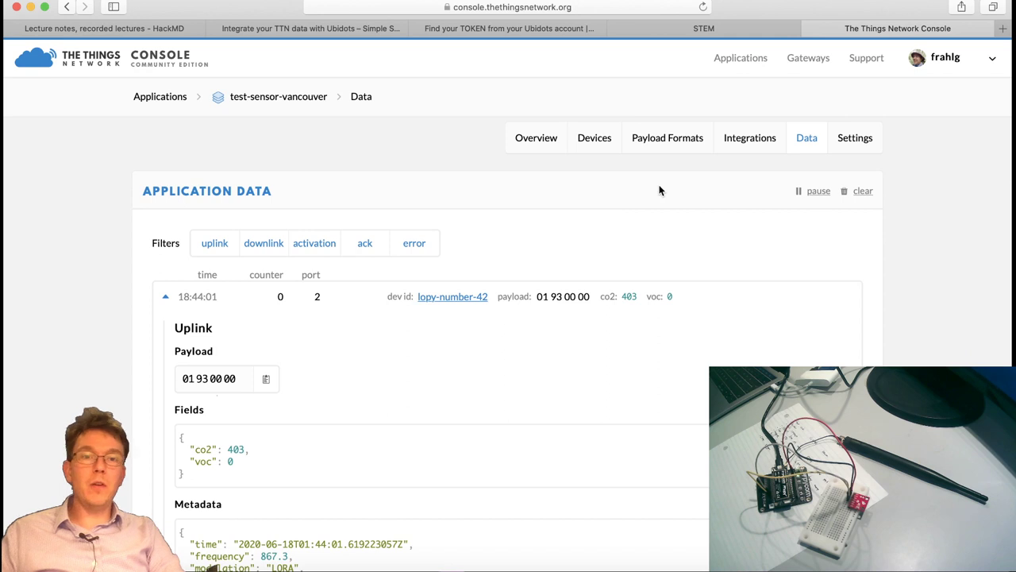
Open the Payload Formats tab and scroll through the custom payload decoder.
left_click(672, 140)
scroll(119, 357, "down", 2)
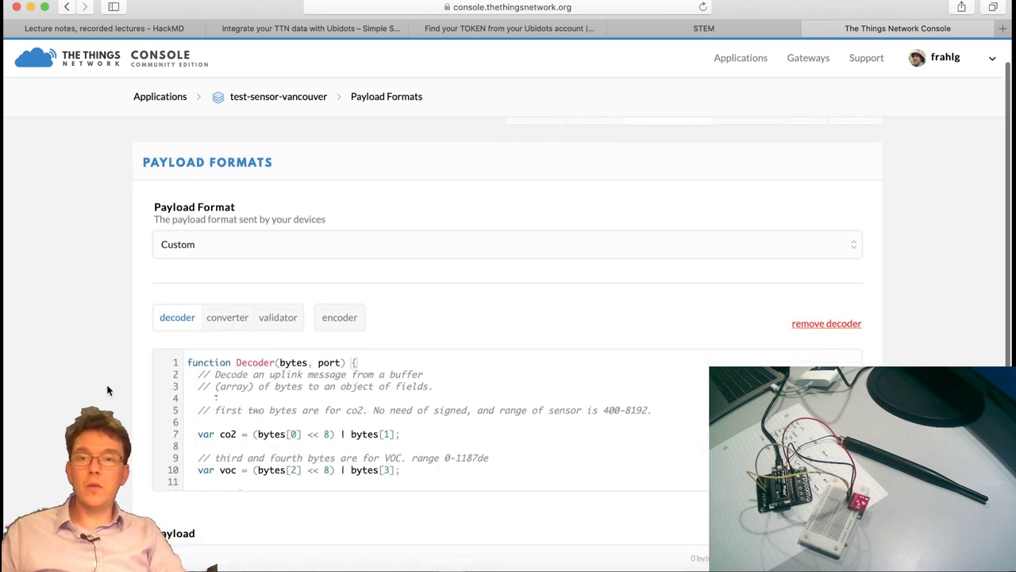
scroll(107, 388, "down", 2)
left_click(454, 350)
scroll(587, 389, "down", 1)
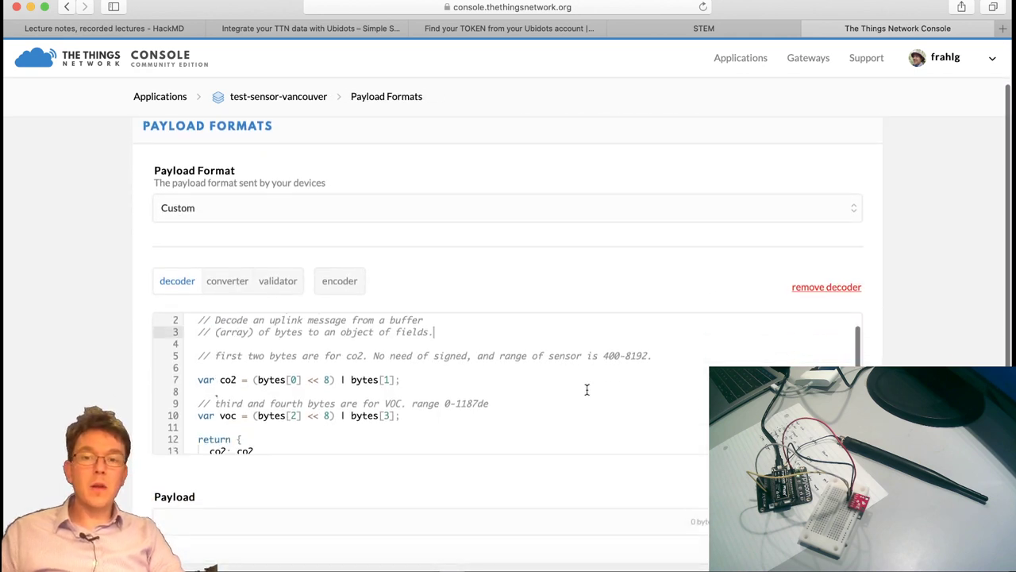
scroll(449, 397, "down", 2)
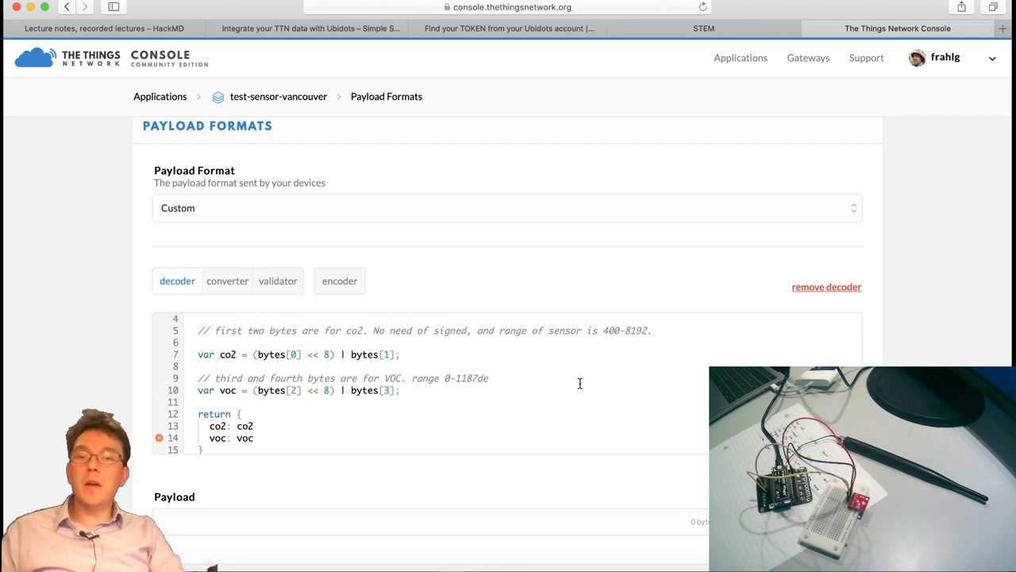
scroll(580, 383, "down", 1)
scroll(580, 381, "up", 4)
Note the co2 decoding line, then open decoder_ttn.js in Atom to compare.
left_click(463, 382)
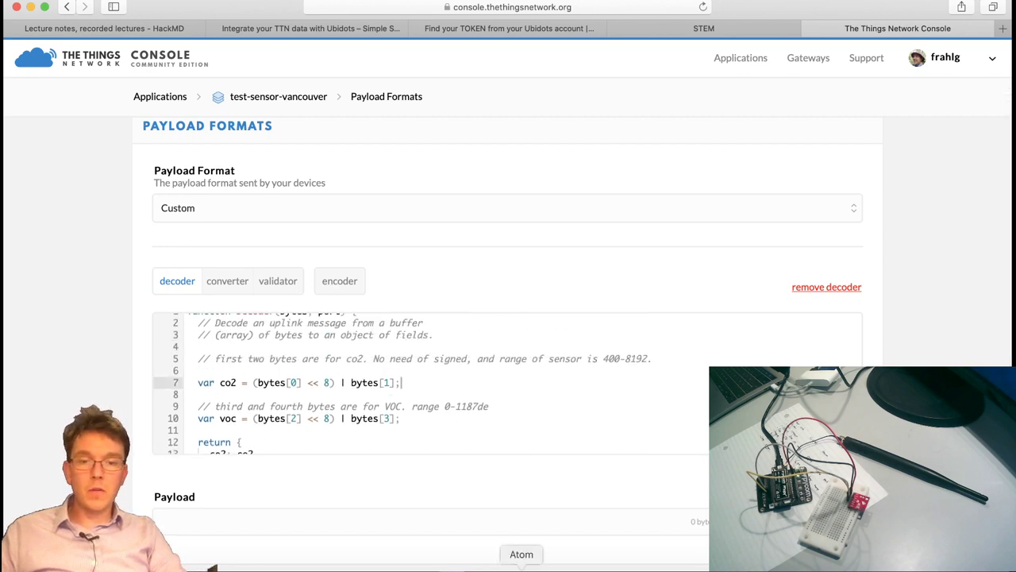
left_click(522, 565)
left_click(103, 158)
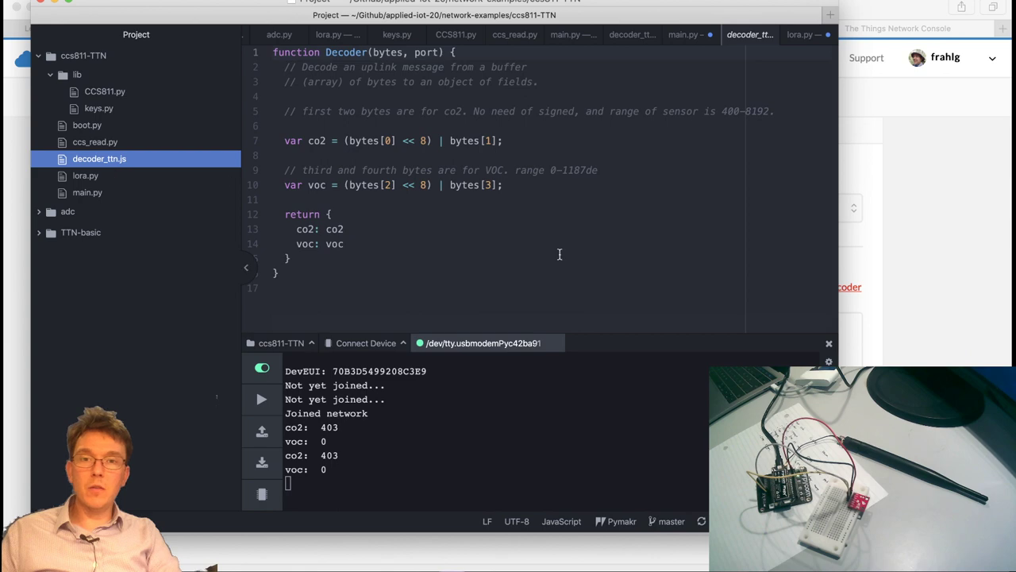
Bring the TTN console's Custom decoder in front of Atom and review its co2 and voc byte decoding.
left_click(929, 326)
left_click(570, 371)
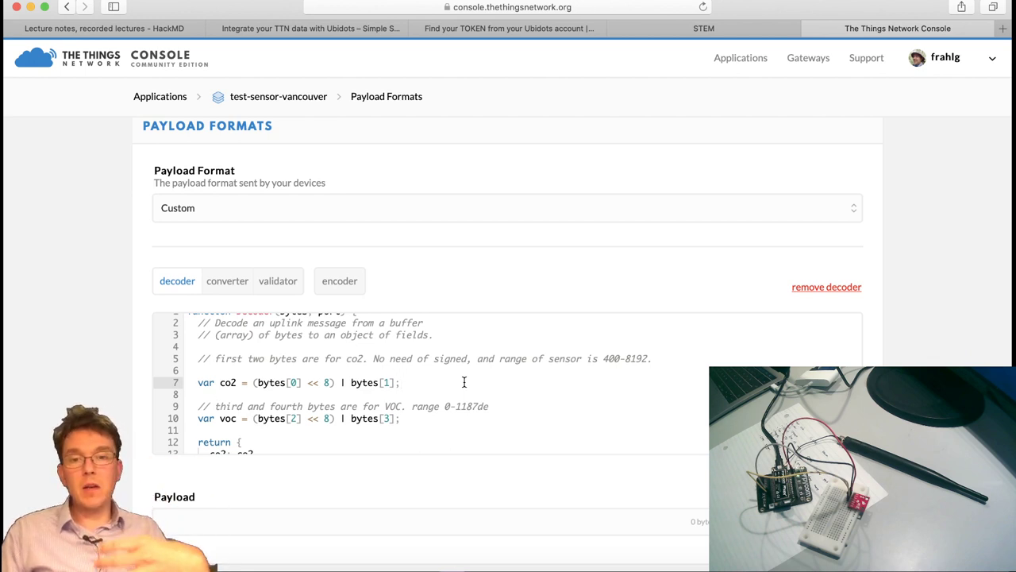
scroll(465, 382, "down", 2)
left_click(355, 381)
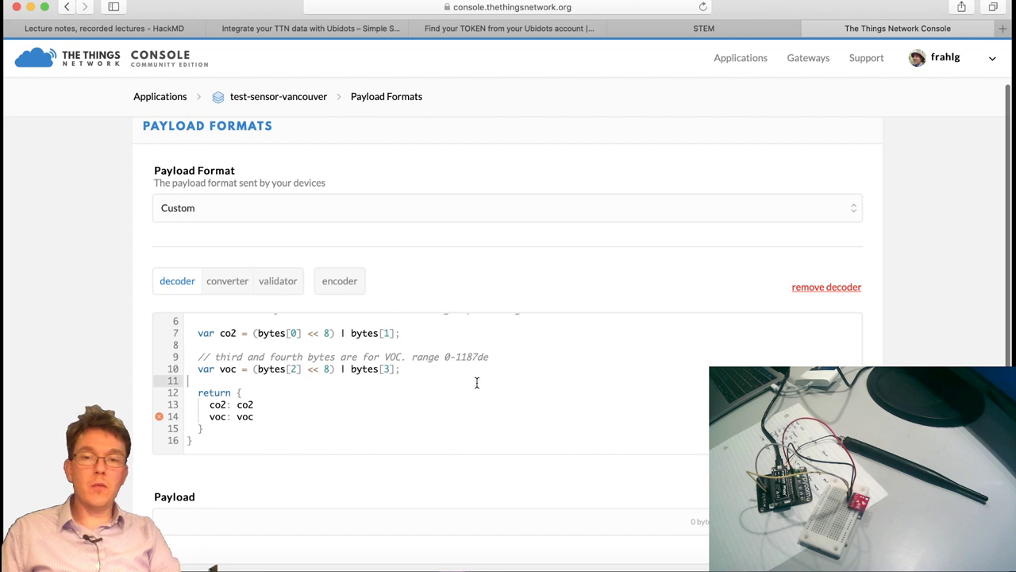
scroll(477, 381, "up", 2)
left_click(465, 381)
left_click(452, 371)
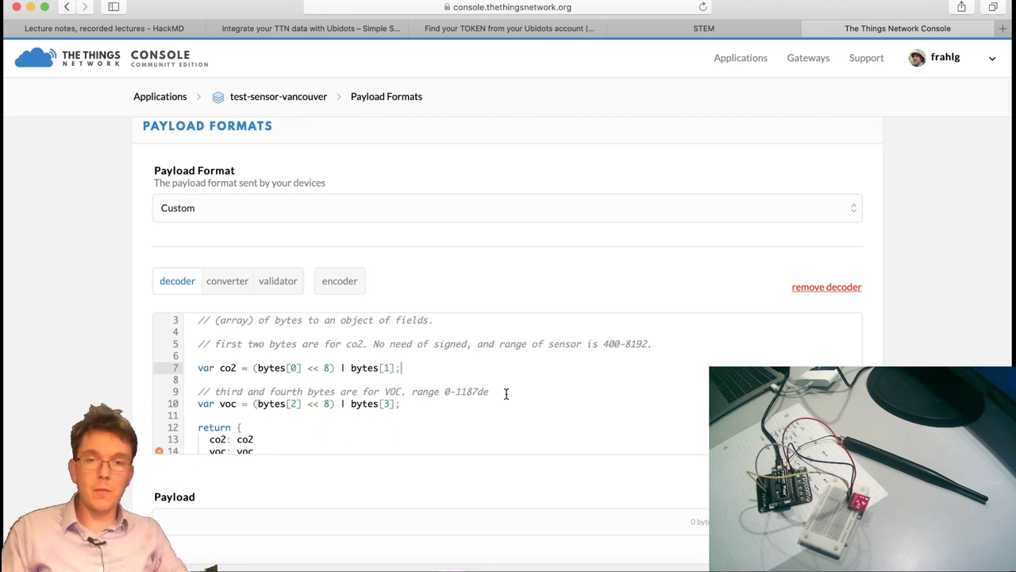
scroll(924, 359, "down", 1)
scroll(924, 360, "up", 3)
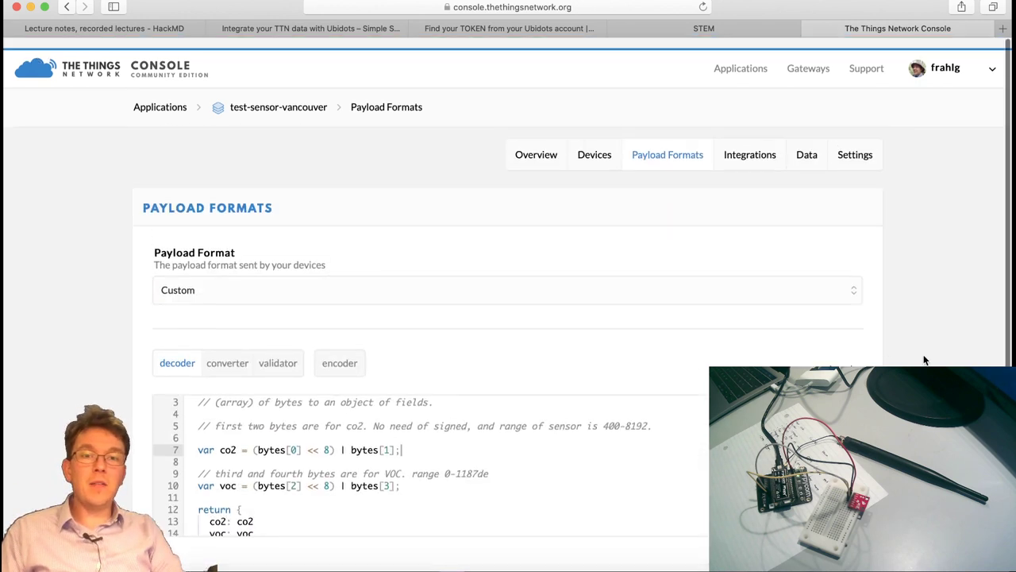
left_click(799, 146)
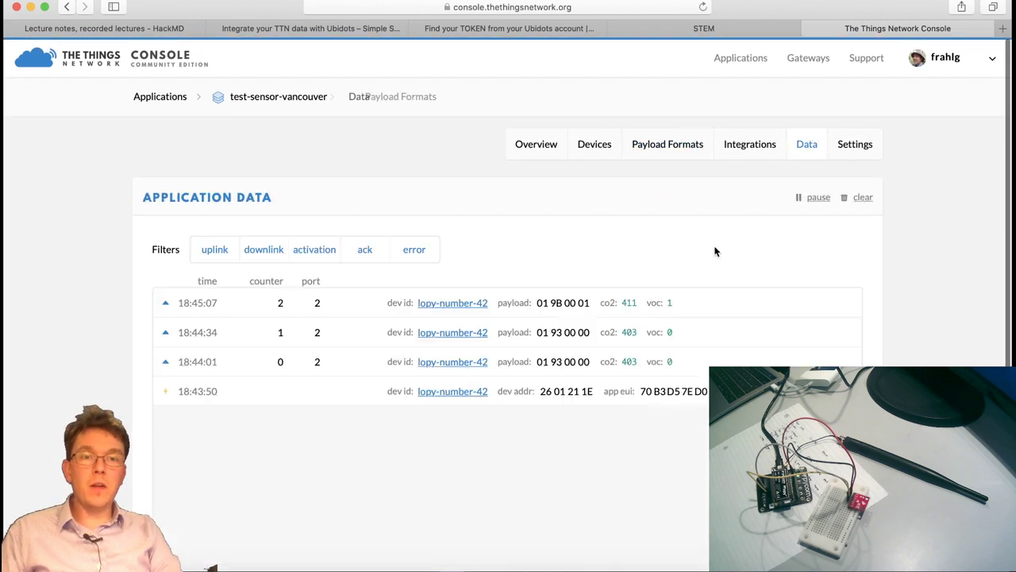
Expand and collapse the 18:45:07 uplink to check its co2 and voc fields.
left_click(633, 311)
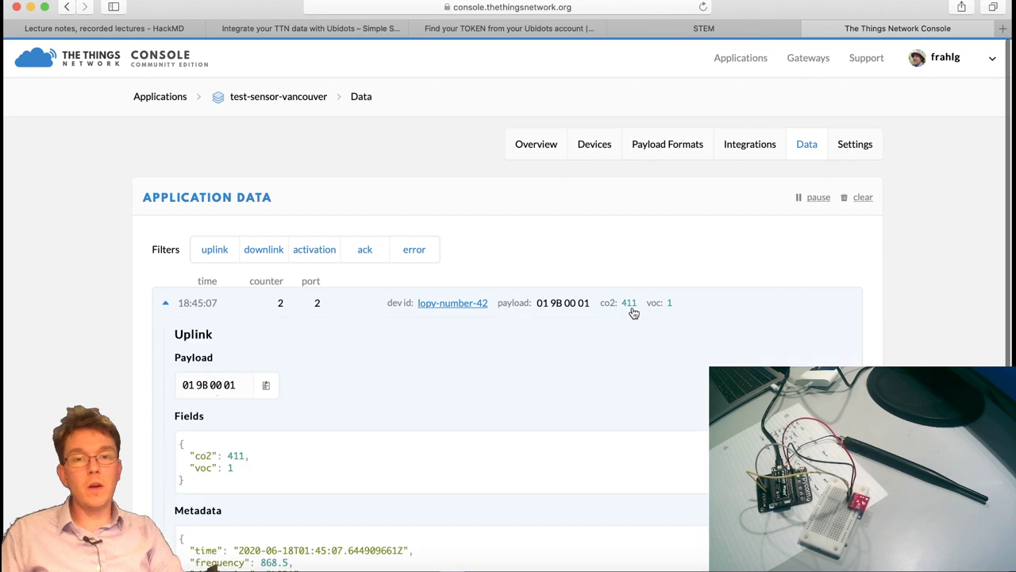
left_click(692, 312)
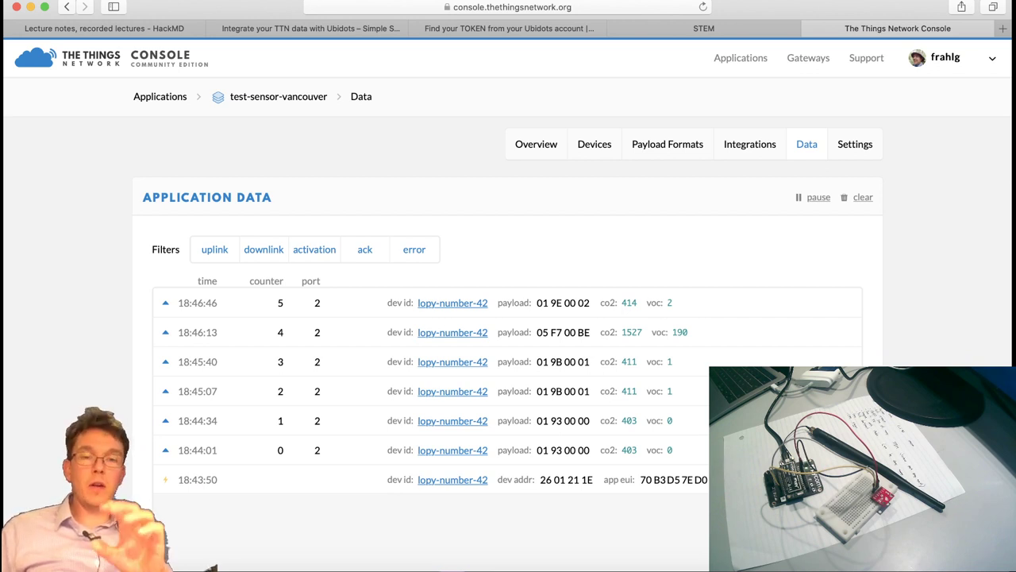
Open test-sensor-vancouver's empty Integrations list and start creating a new integration.
scroll(957, 308, "down", 1)
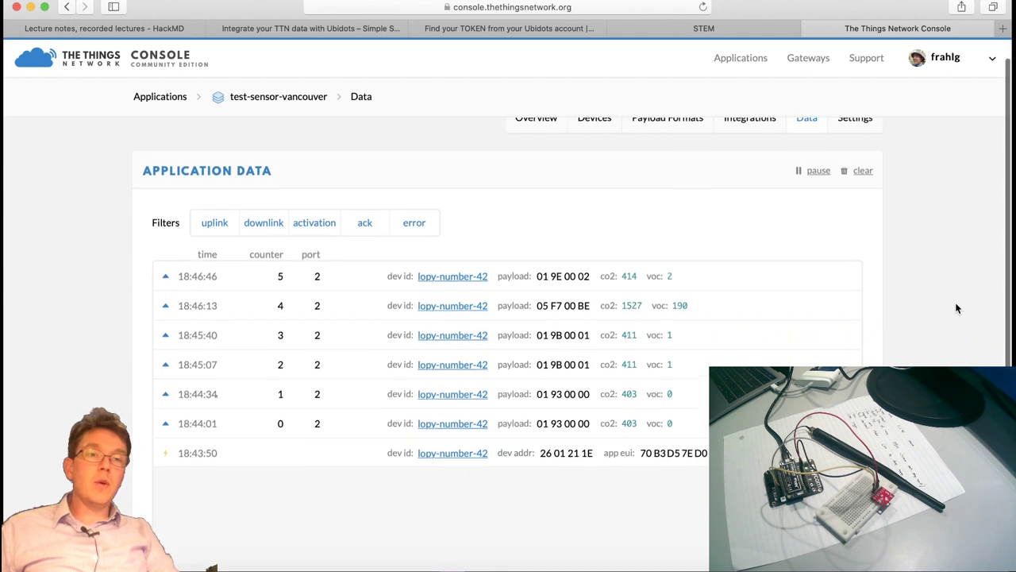
scroll(957, 308, "up", 1)
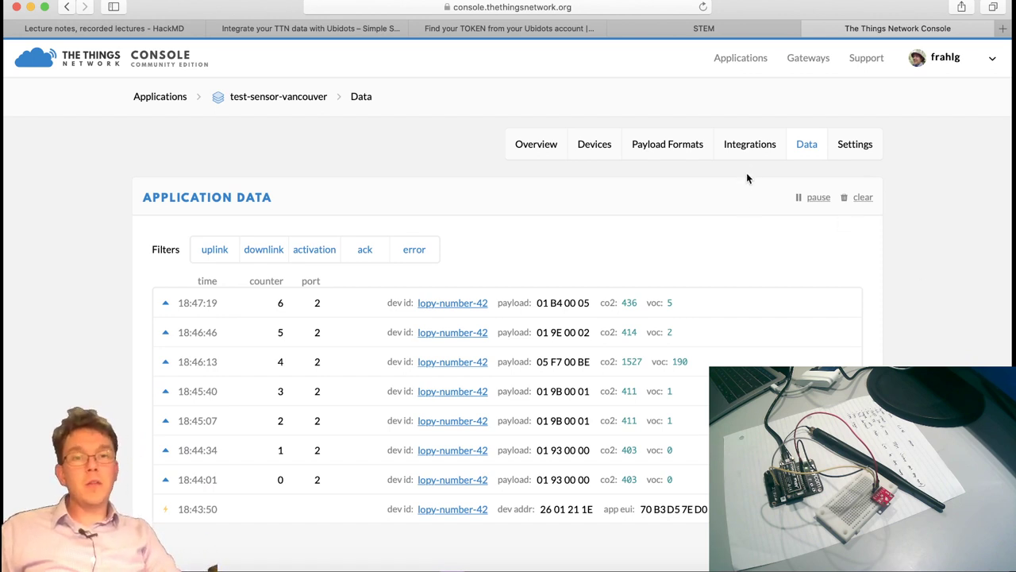
left_click(749, 146)
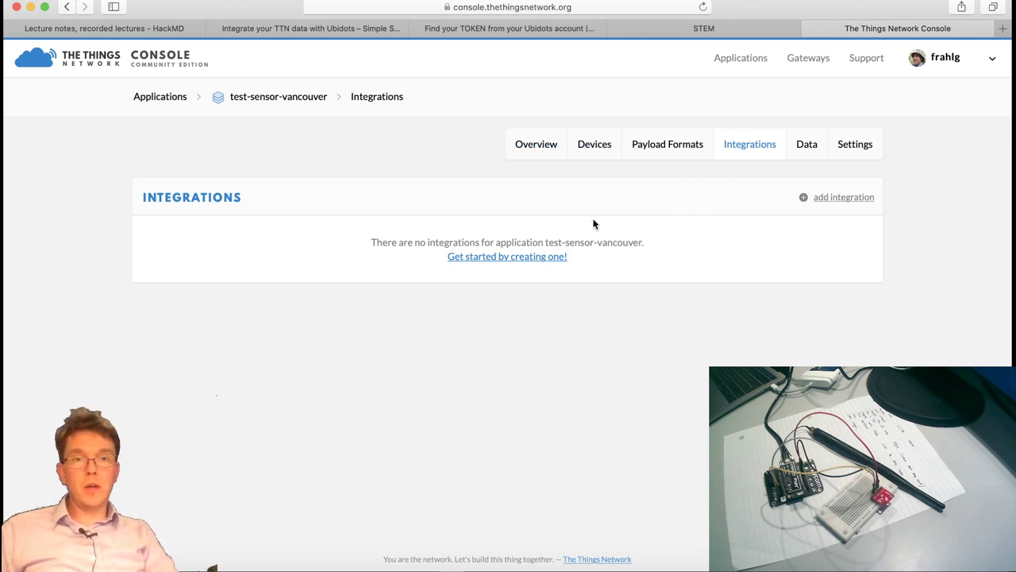
left_click(517, 257)
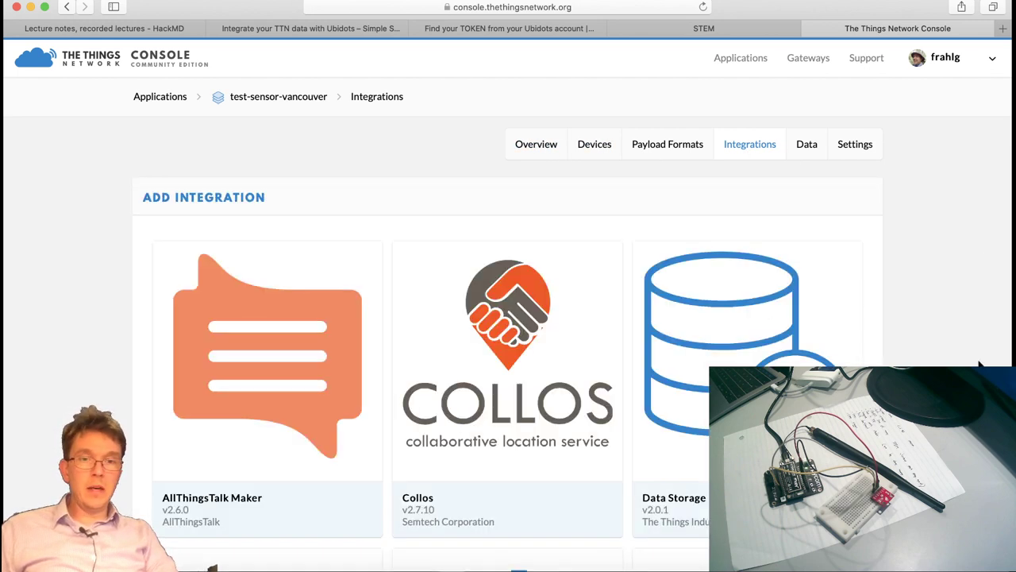
Browse the integration catalogue and open the Ubidots v2.7.10 integration setup form.
scroll(982, 363, "down", 3)
scroll(981, 364, "down", 10)
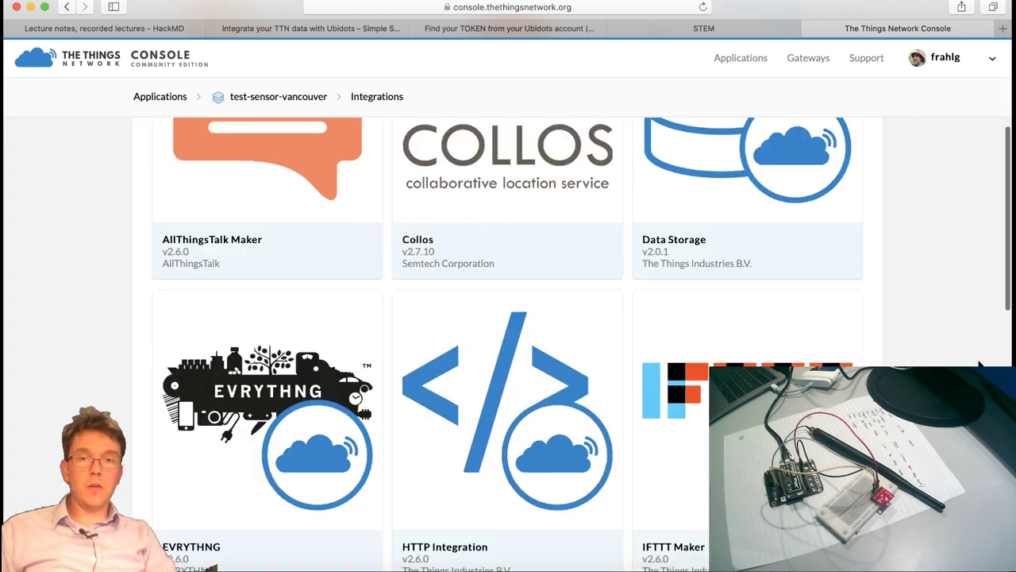
scroll(982, 364, "up", 10)
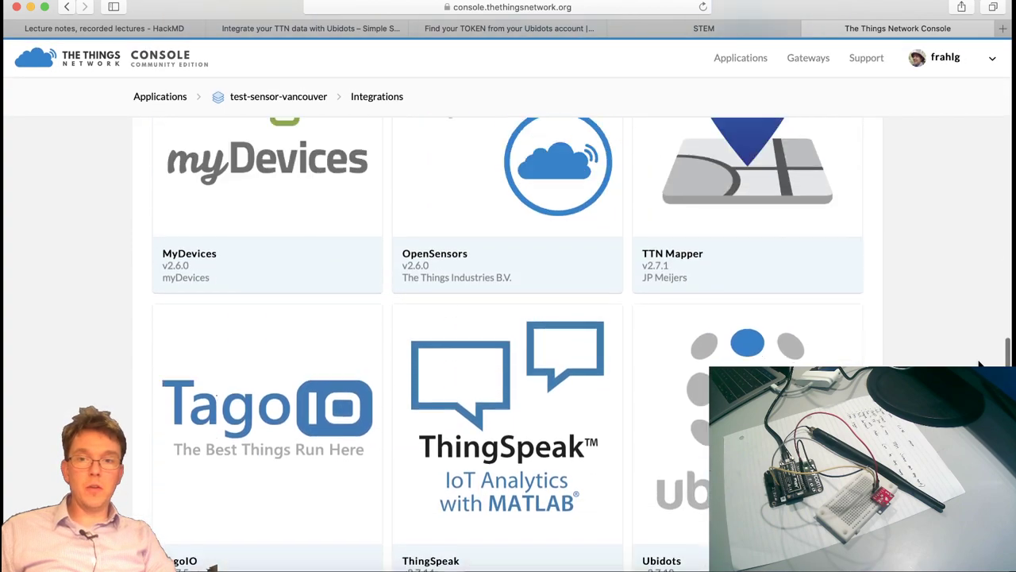
scroll(915, 339, "down", 5)
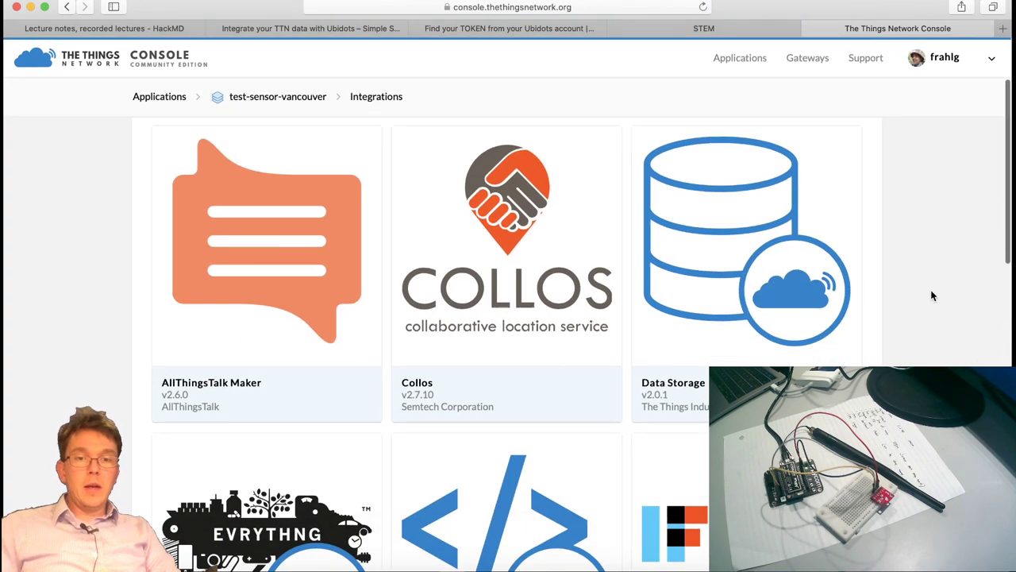
scroll(902, 272, "down", 6)
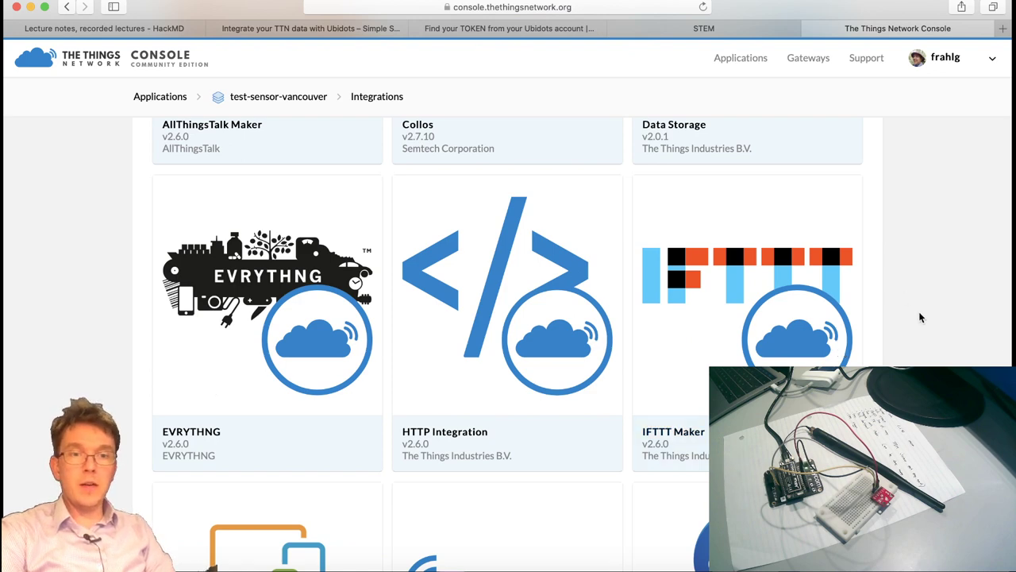
scroll(920, 317, "down", 1)
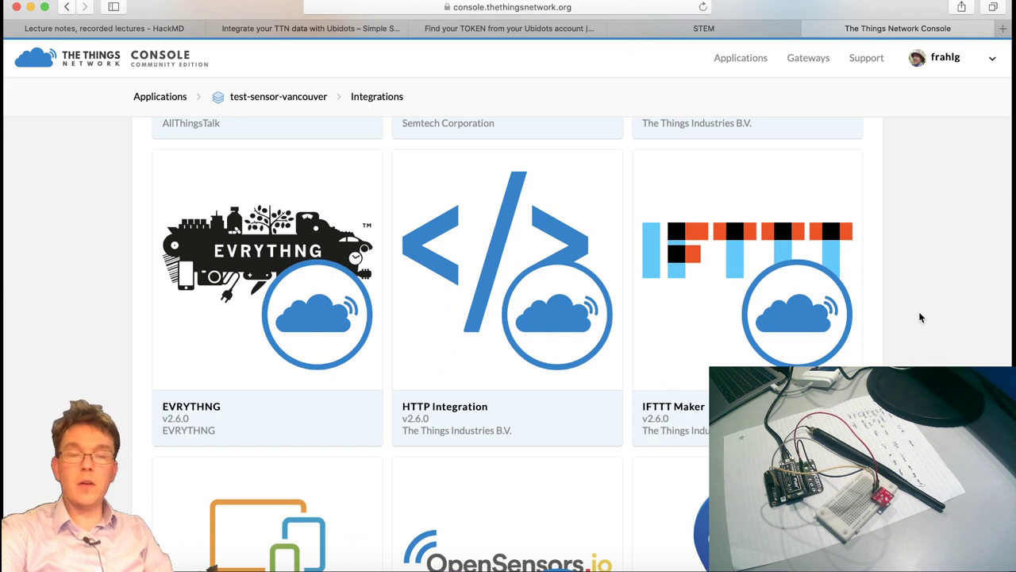
scroll(919, 311, "down", 1)
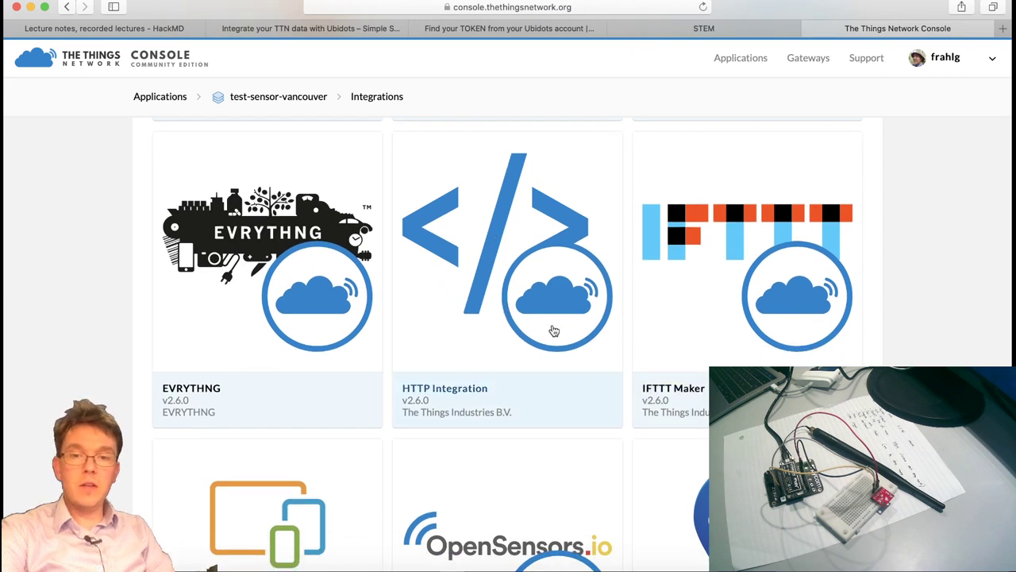
scroll(653, 315, "down", 5)
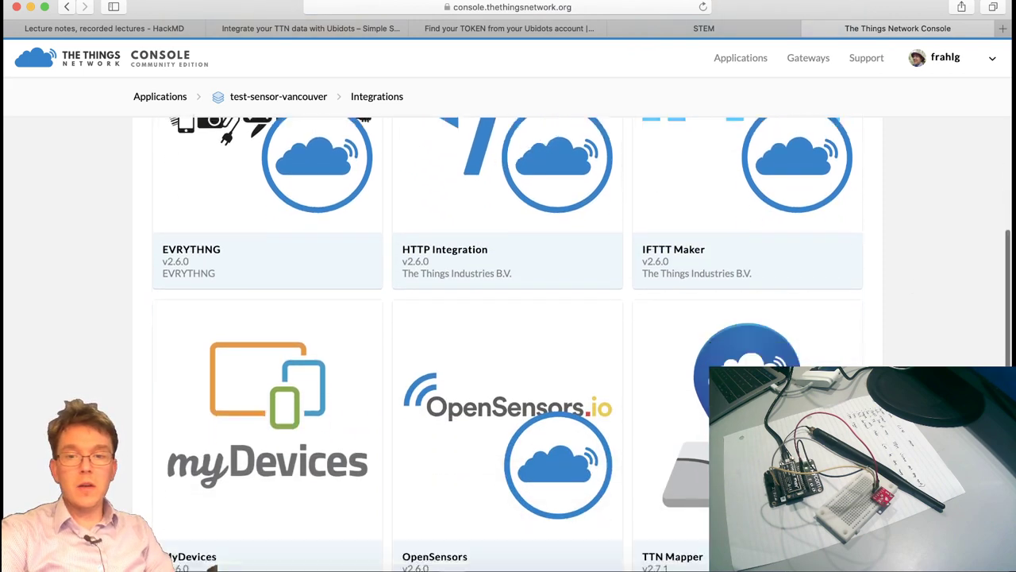
scroll(673, 402, "down", 4)
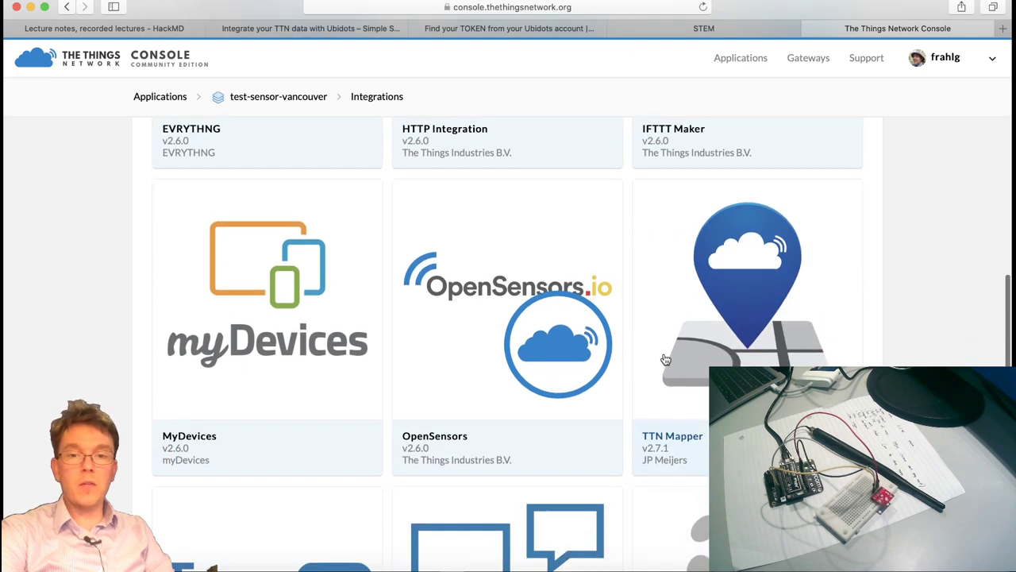
scroll(556, 349, "down", 3)
scroll(288, 341, "down", 4)
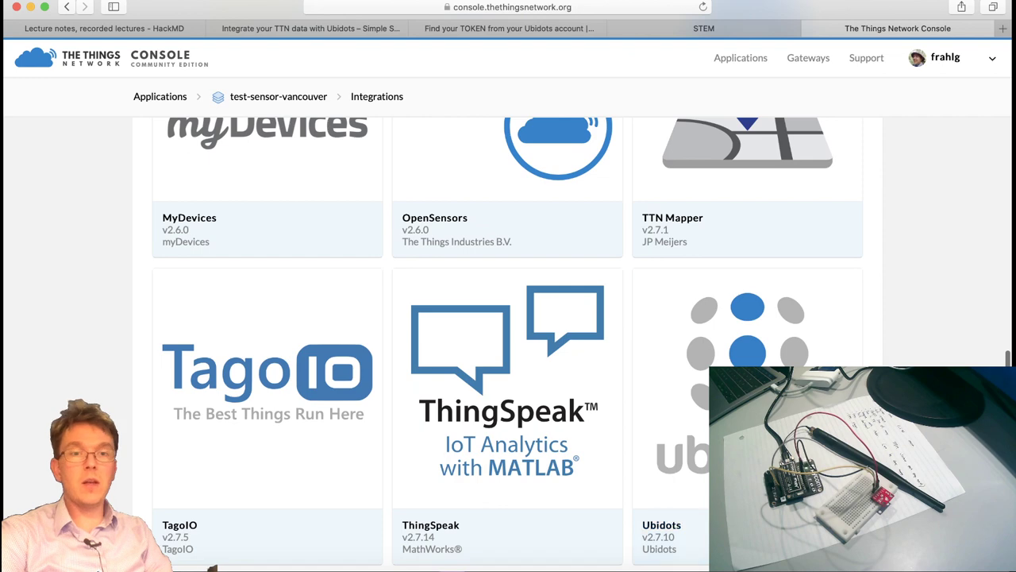
scroll(683, 444, "down", 2)
scroll(435, 355, "up", 8)
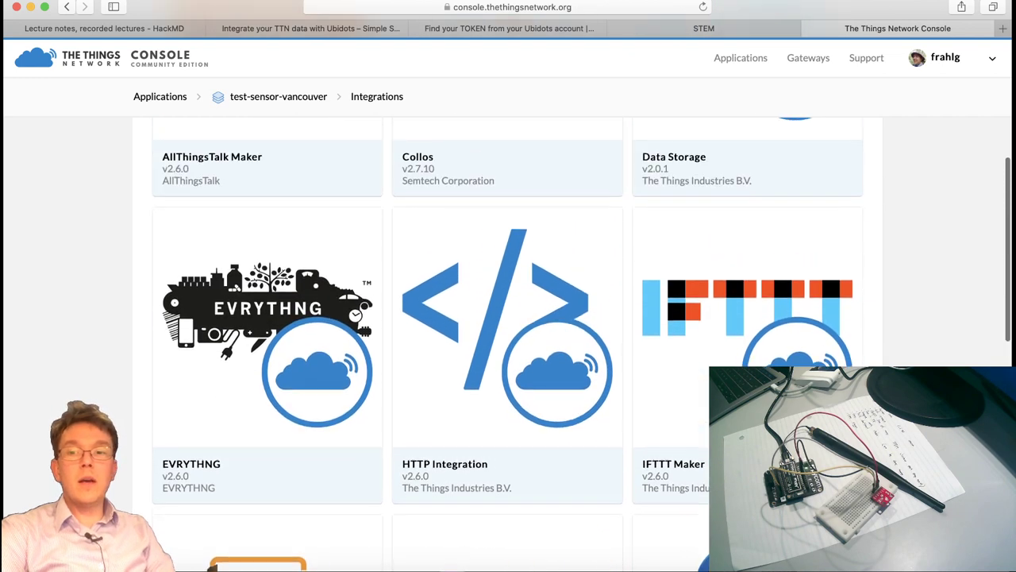
scroll(415, 212, "up", 3)
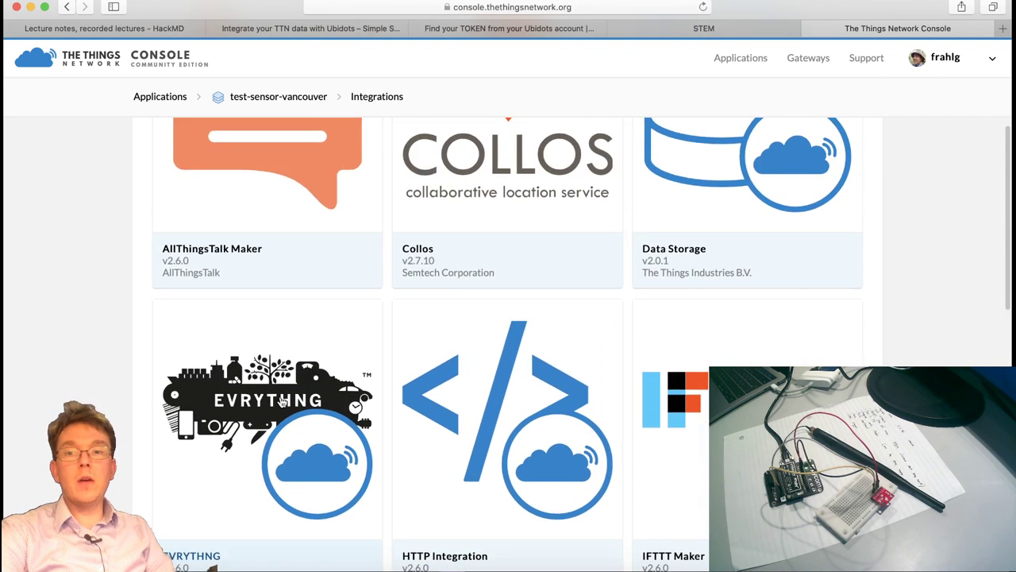
scroll(728, 243, "up", 1)
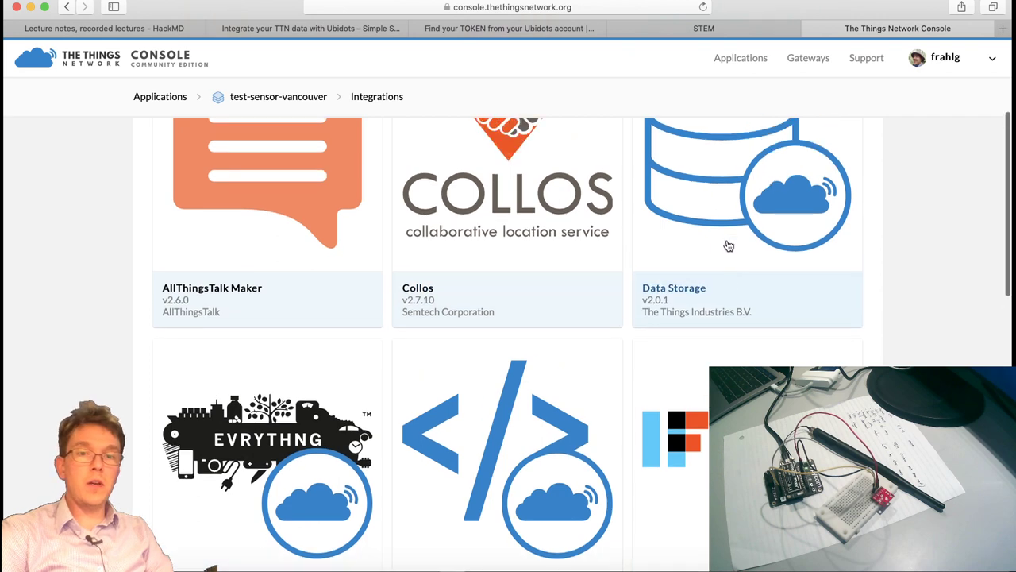
scroll(916, 289, "up", 3)
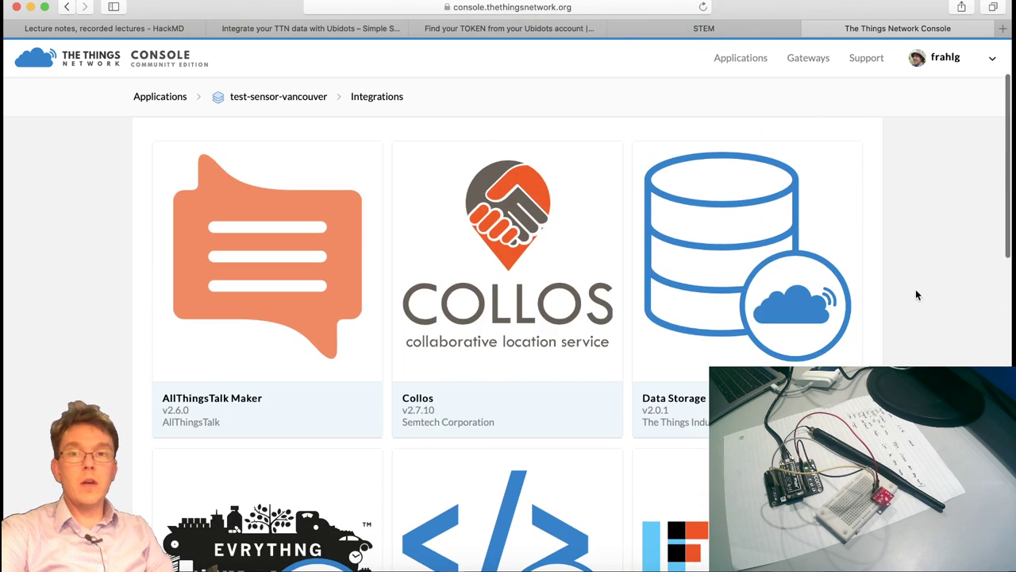
scroll(915, 289, "down", 10)
scroll(916, 294, "down", 3)
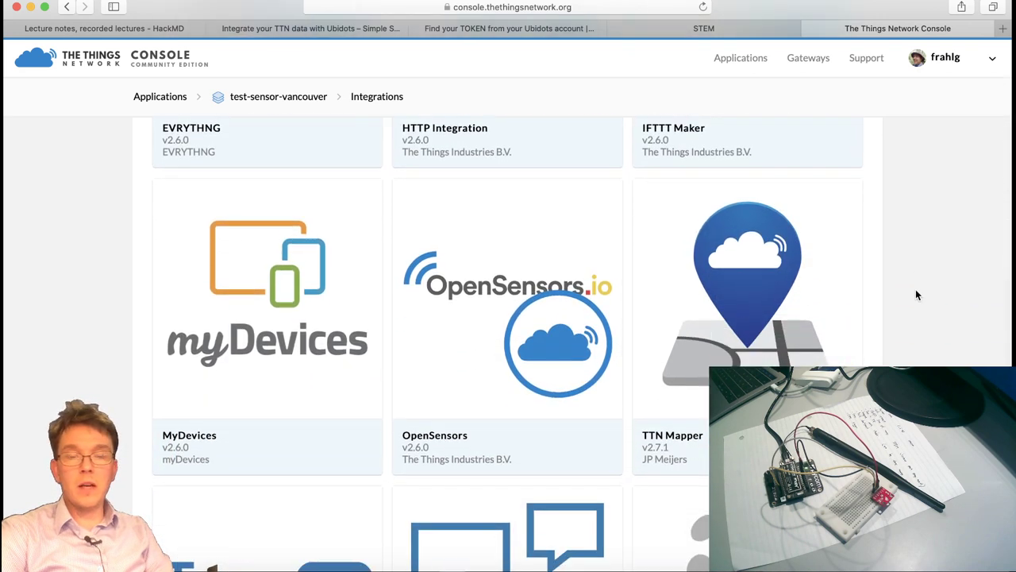
scroll(915, 295, "down", 3)
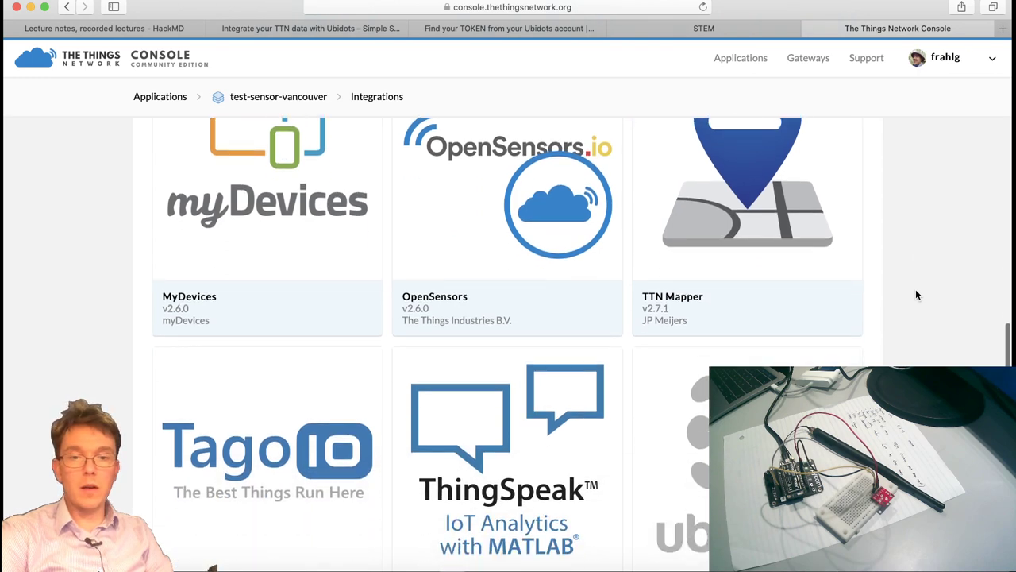
scroll(916, 294, "down", 1)
scroll(909, 304, "down", 1)
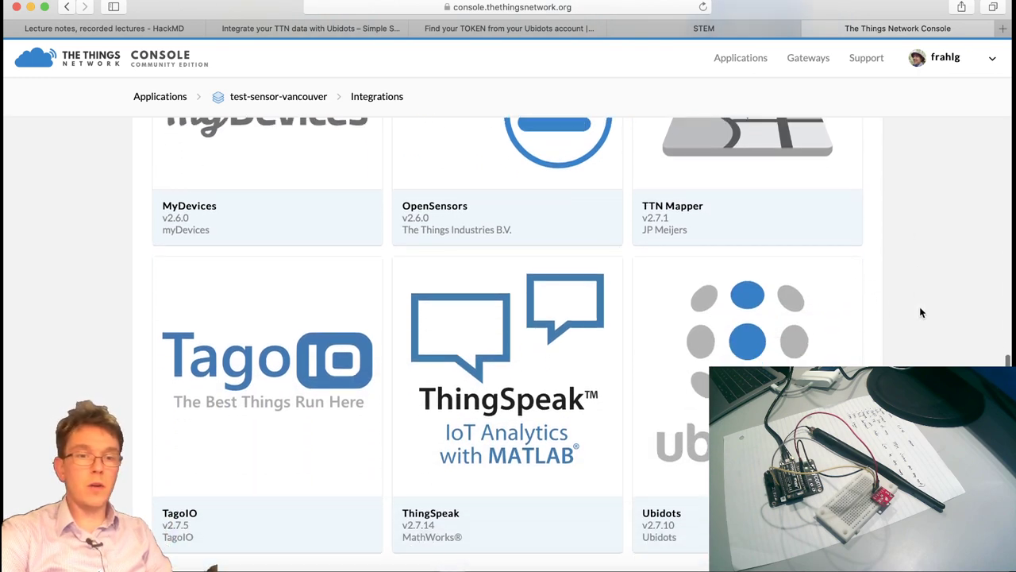
scroll(508, 341, "down", 1)
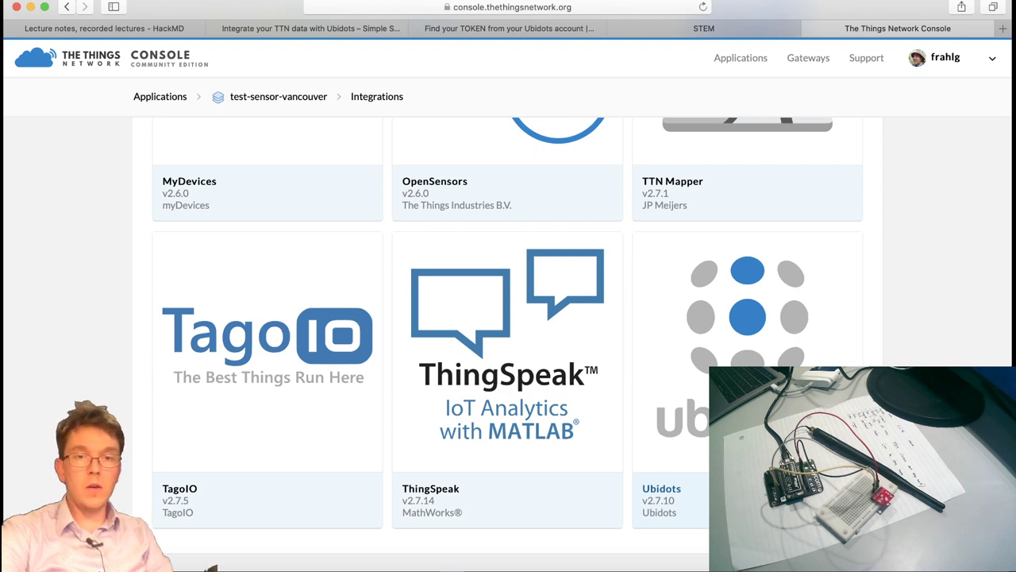
left_click(675, 461)
Set Process ID to ubidots and Access Key to 'default key', then view the token help article.
scroll(460, 274, "up", 2)
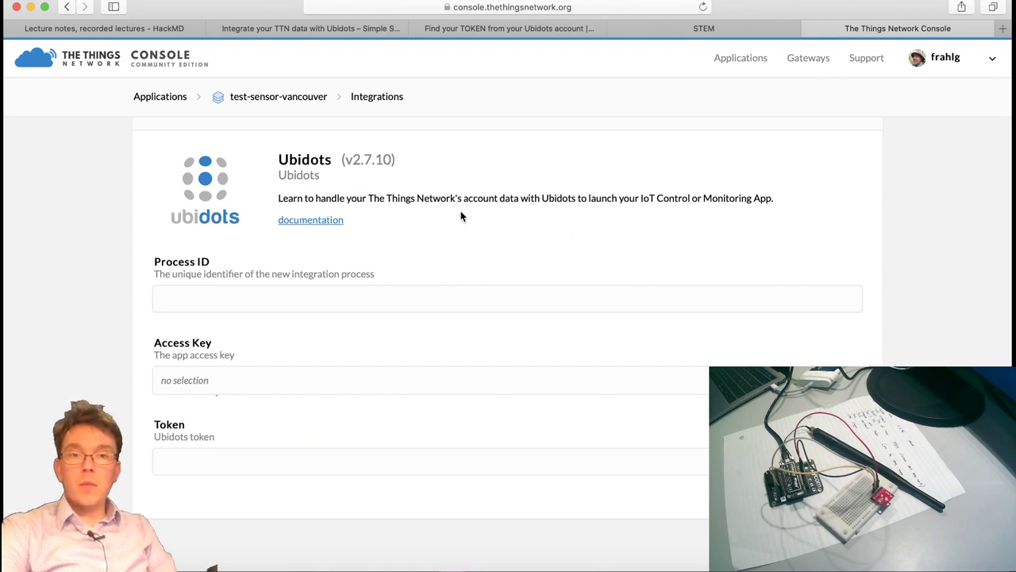
left_click(234, 295)
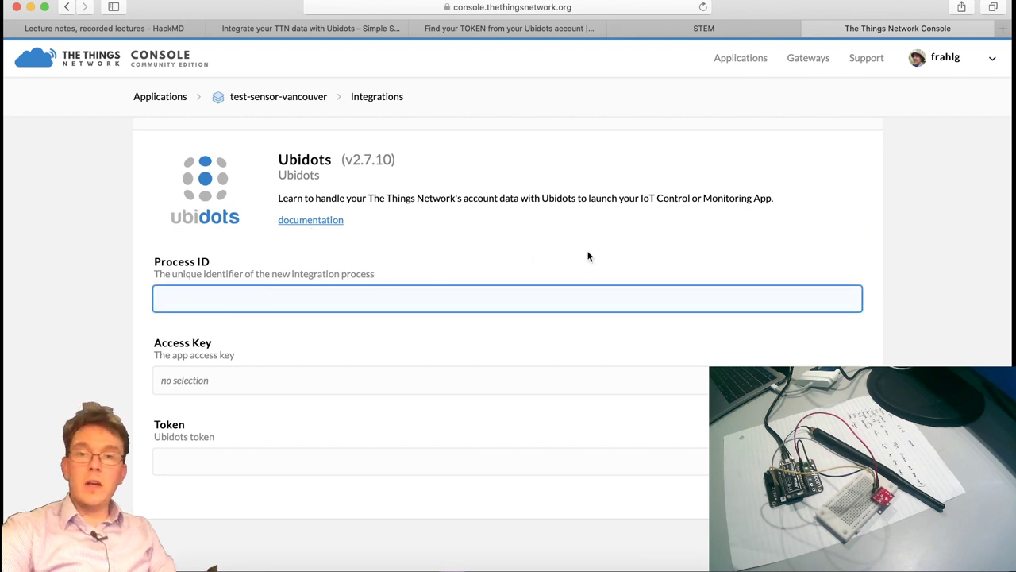
scroll(589, 255, "up", 1)
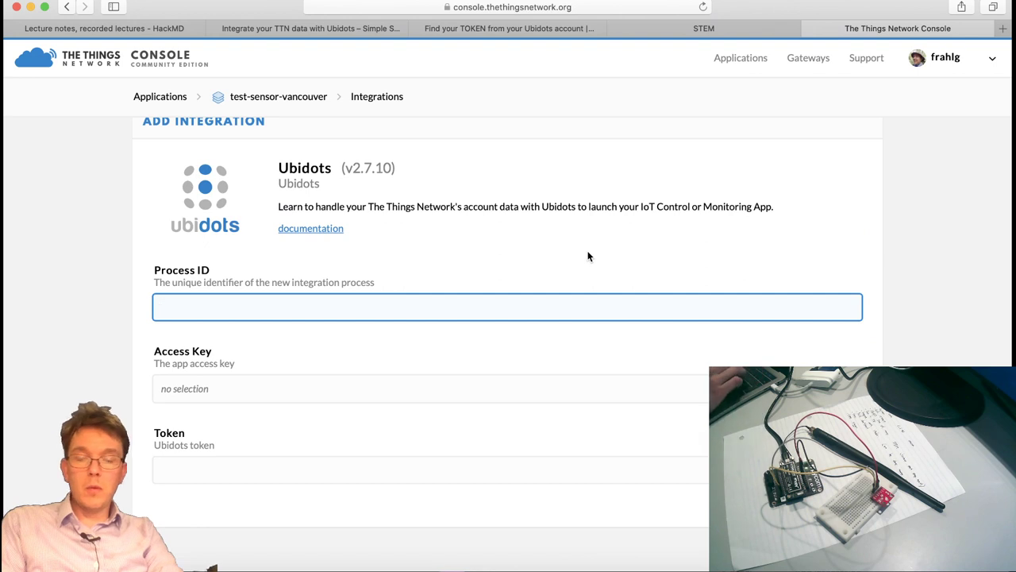
type("ubidots")
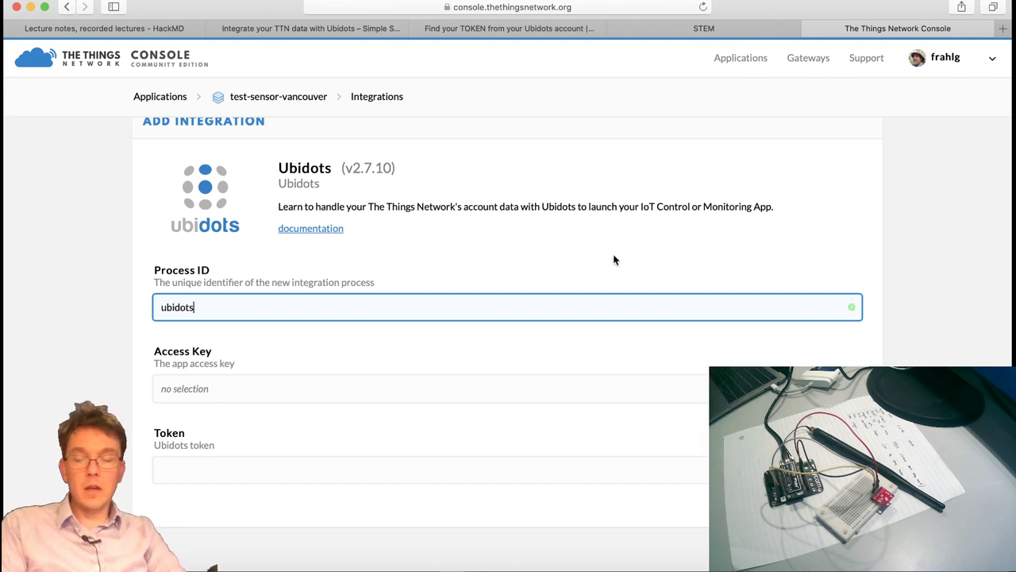
left_click(466, 385)
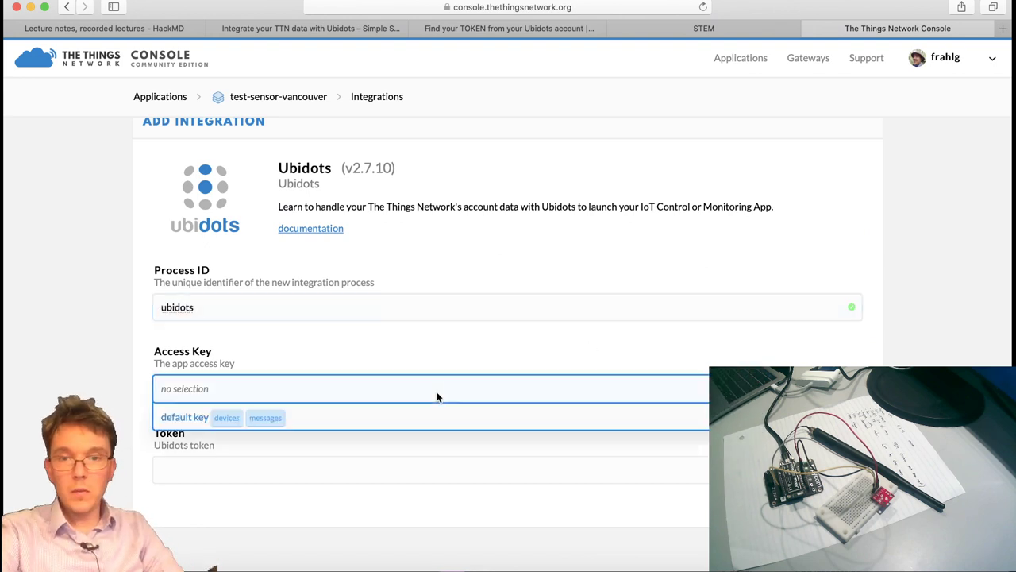
left_click(197, 419)
left_click(485, 29)
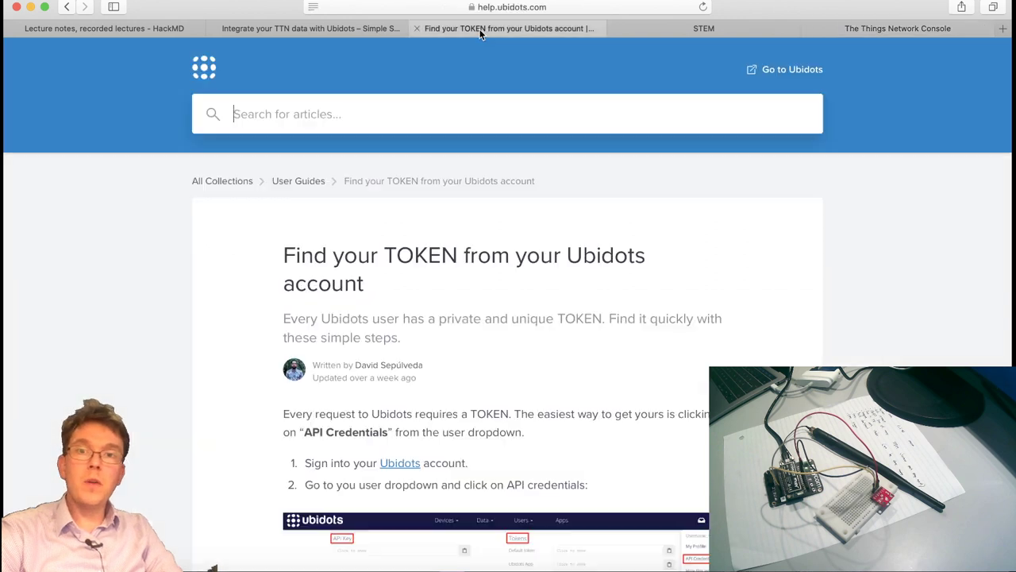
Read through the 'Integrate your TTN data with Ubidots' guide, then move to the Ubidots STEM page.
left_click(325, 29)
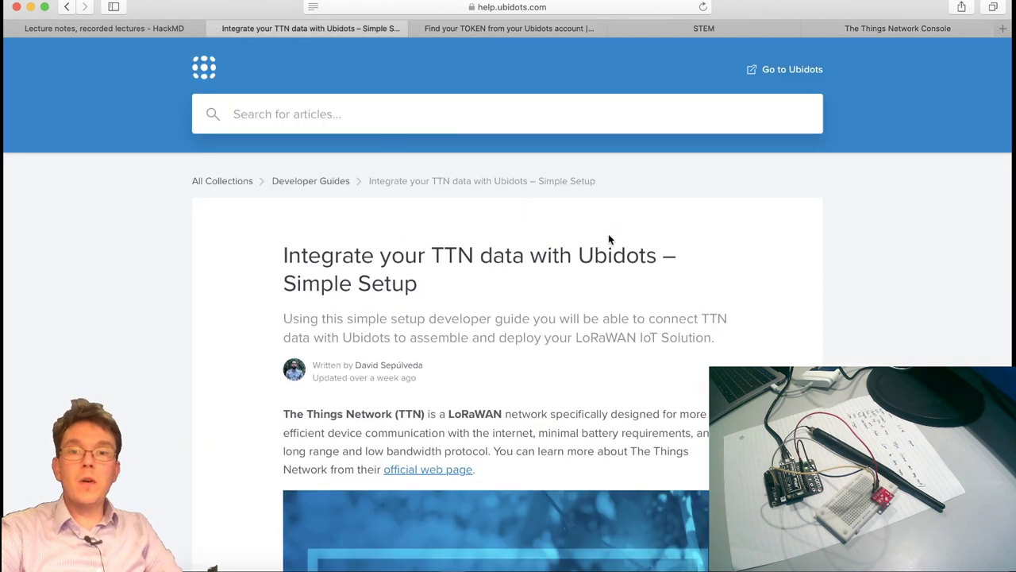
scroll(405, 218, "down", 3)
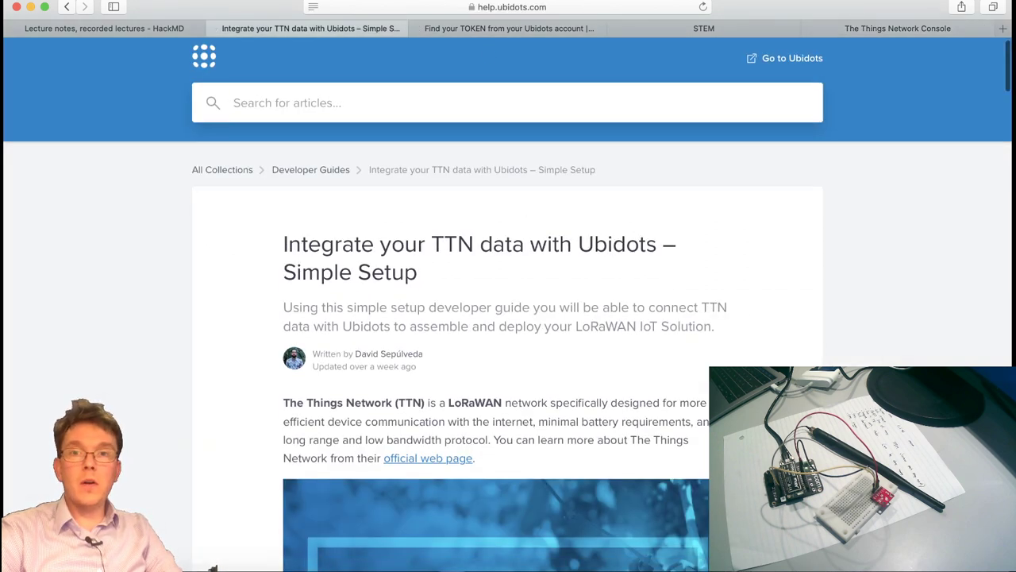
left_click_drag(284, 199, 468, 227)
left_click(539, 236)
scroll(784, 317, "down", 2)
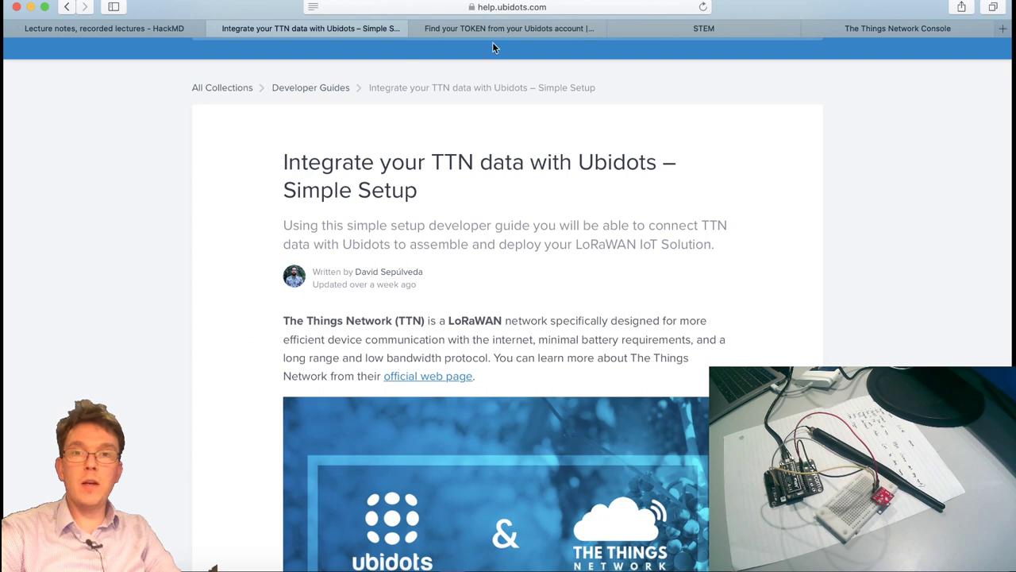
left_click(697, 29)
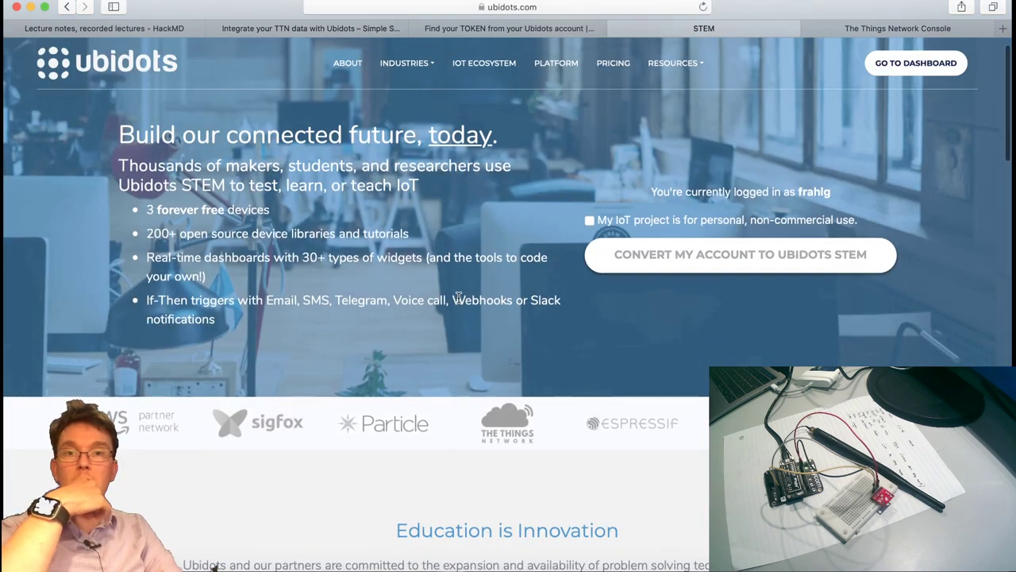
Navigate from the STEM page to the Ubidots Dashboards page showing 'No Dashboards created yet'.
scroll(459, 299, "up", 1)
left_click(567, 9)
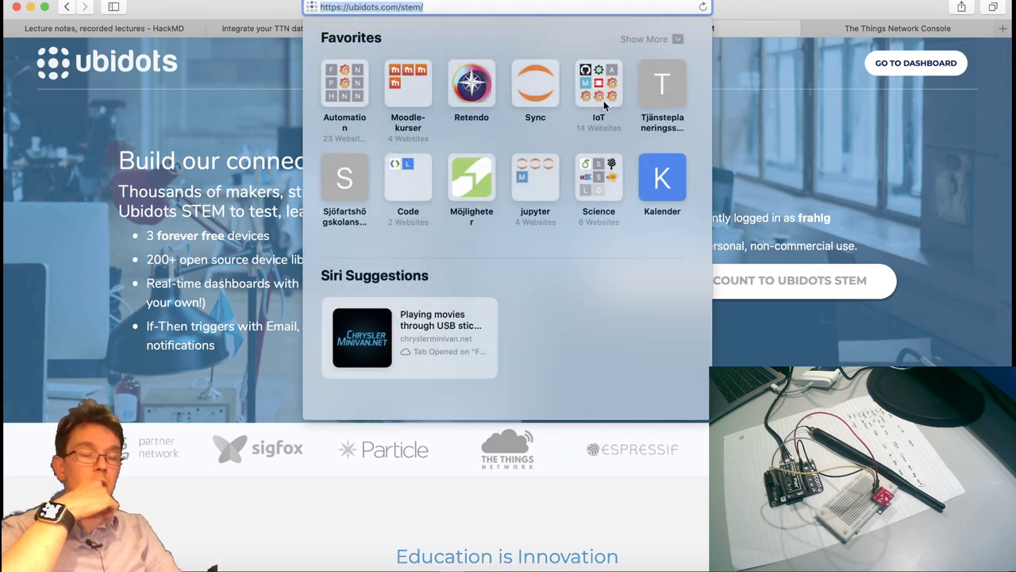
left_click(816, 192)
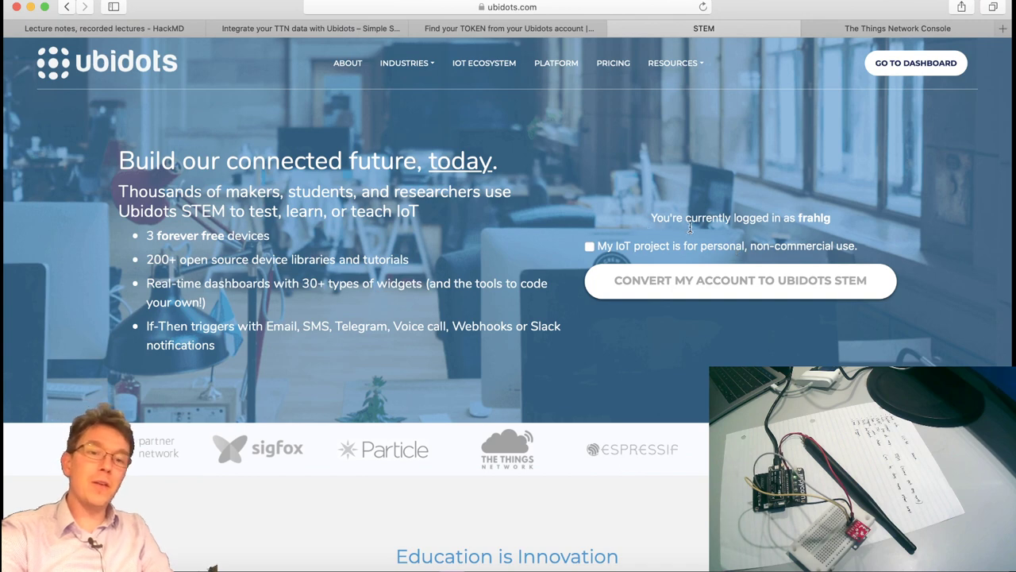
left_click(915, 64)
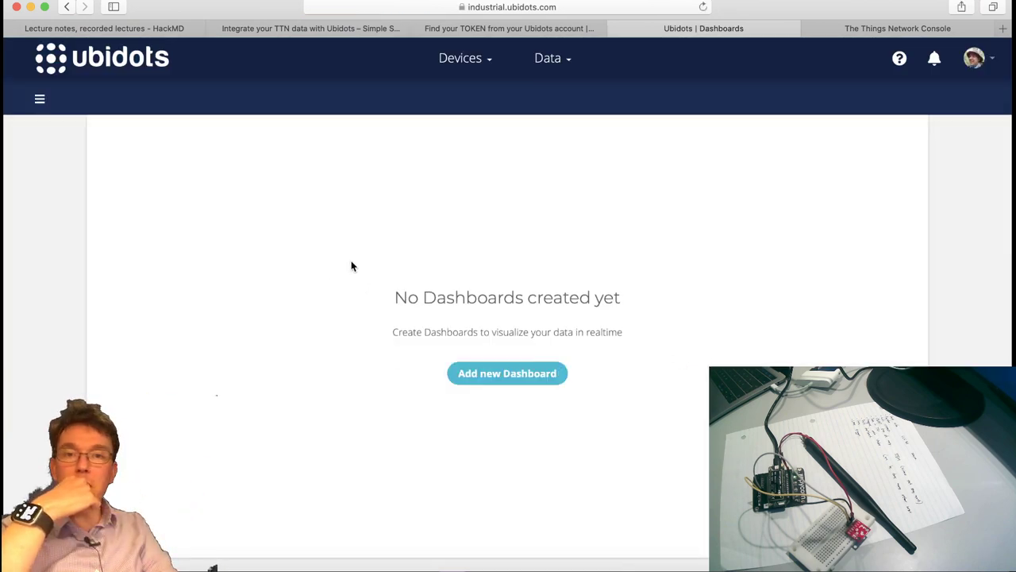
Scroll the TTN integration guide down to its five-step outline, then head back to the console.
left_click(319, 30)
scroll(810, 358, "down", 3)
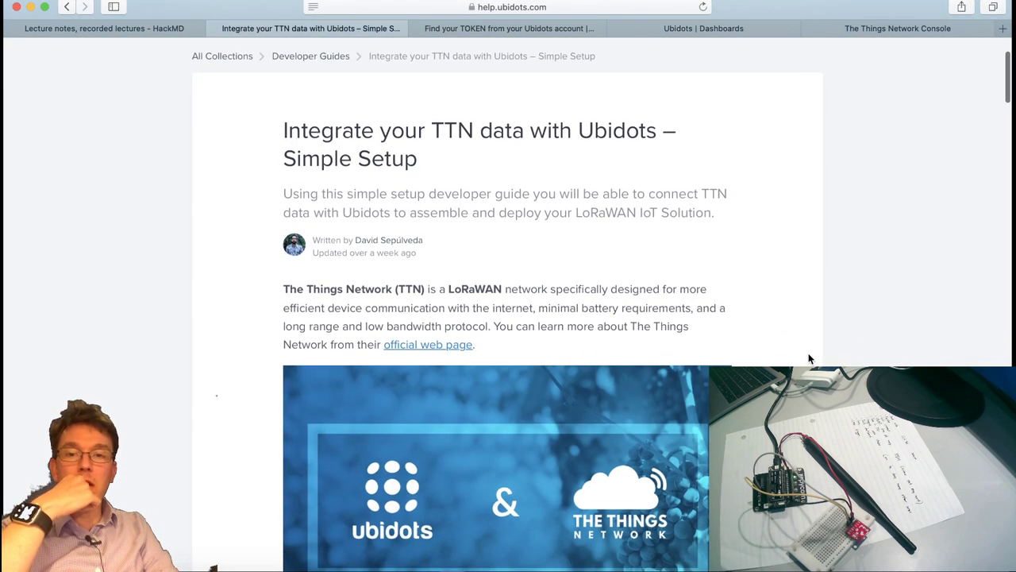
scroll(810, 359, "up", 1)
scroll(810, 359, "down", 2)
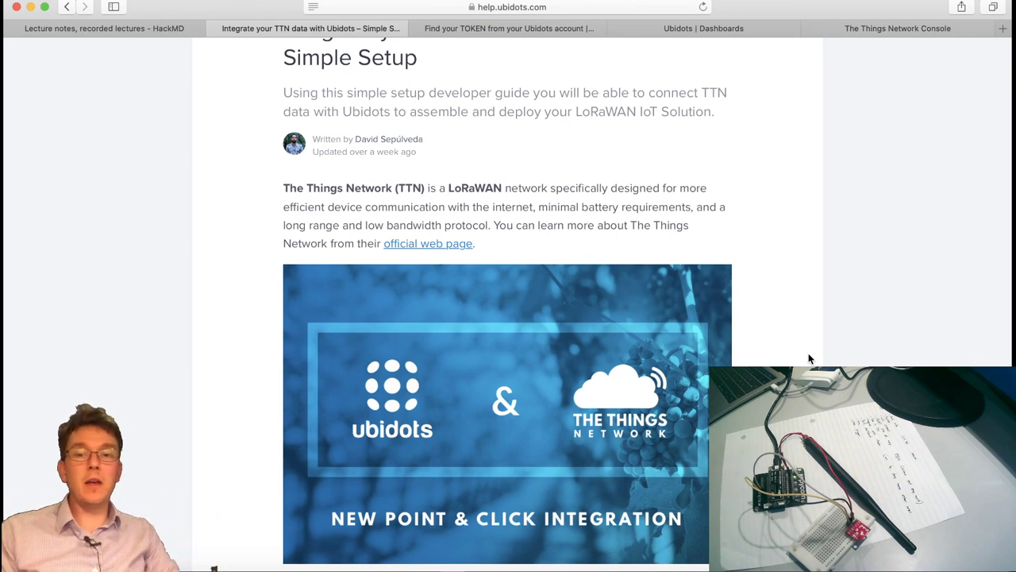
scroll(810, 359, "down", 5)
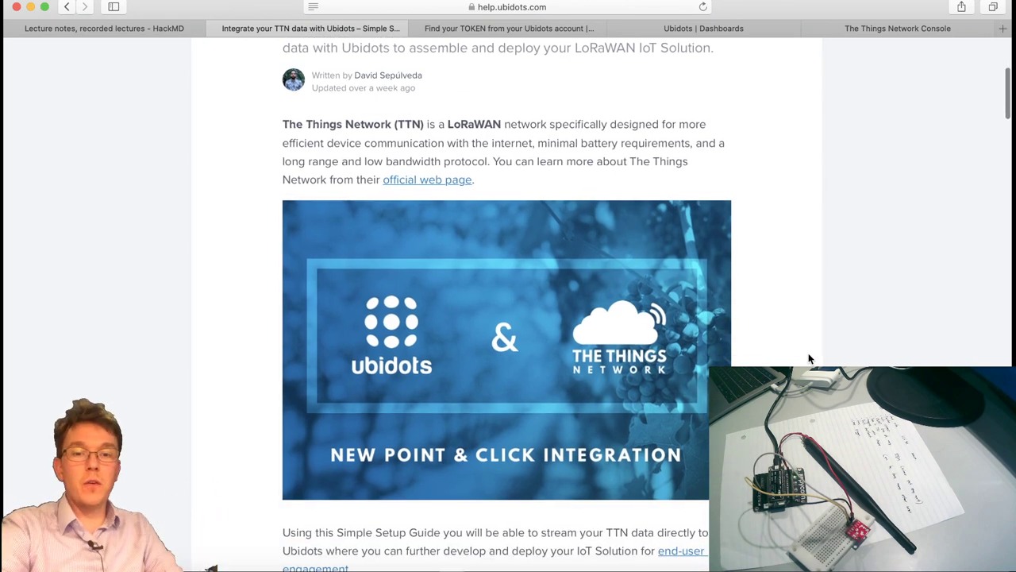
scroll(810, 359, "down", 10)
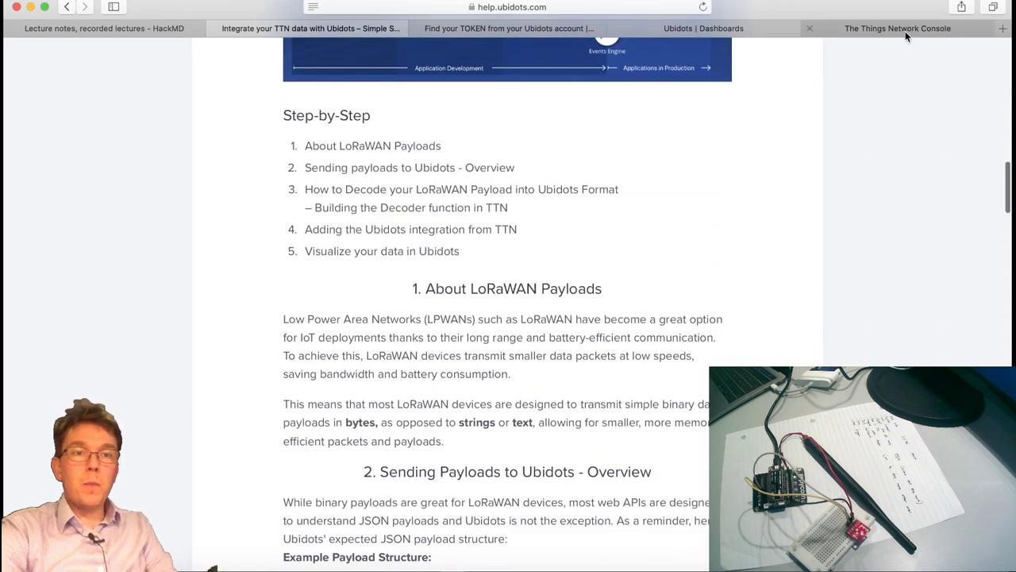
left_click(905, 31)
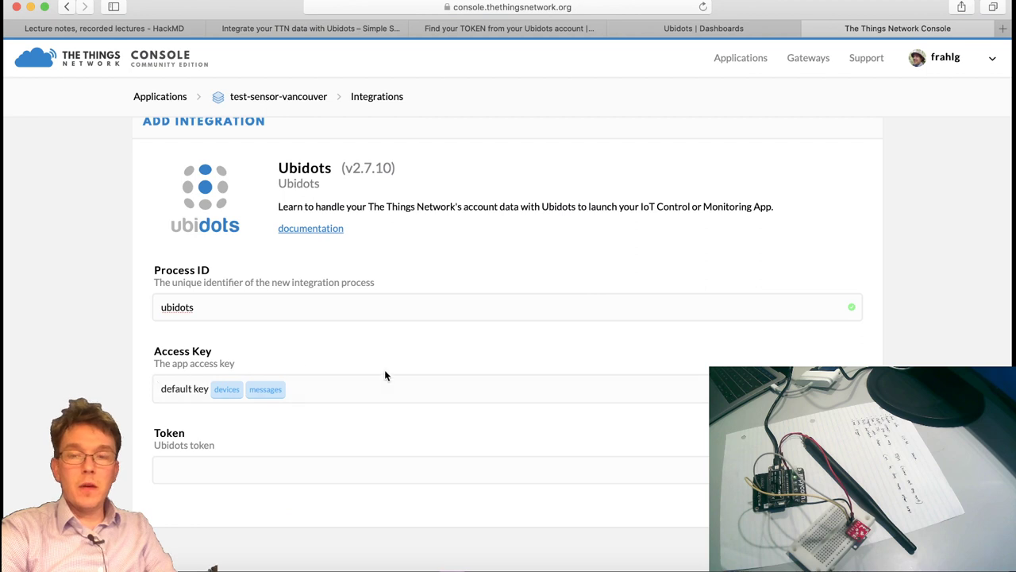
Paste the copied token into the Ubidots integration's Token field, then switch to Ubidots Dashboards.
left_click(274, 469)
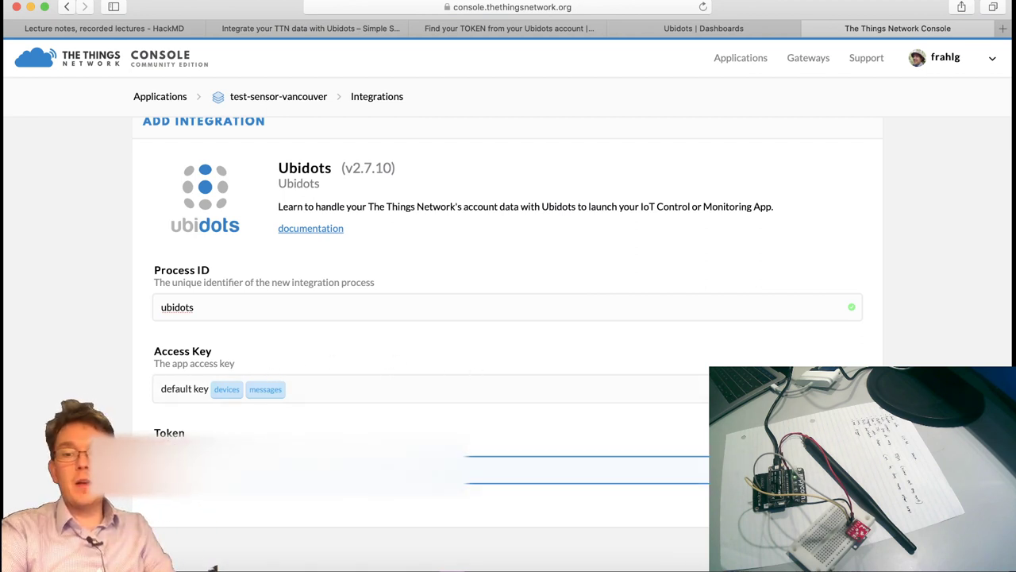
key("super+v")
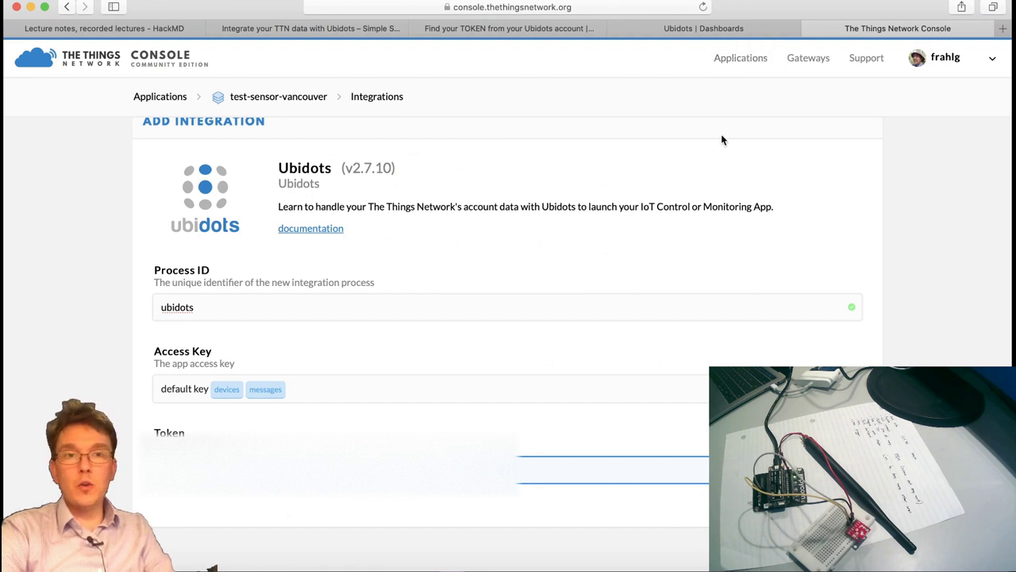
left_click(714, 28)
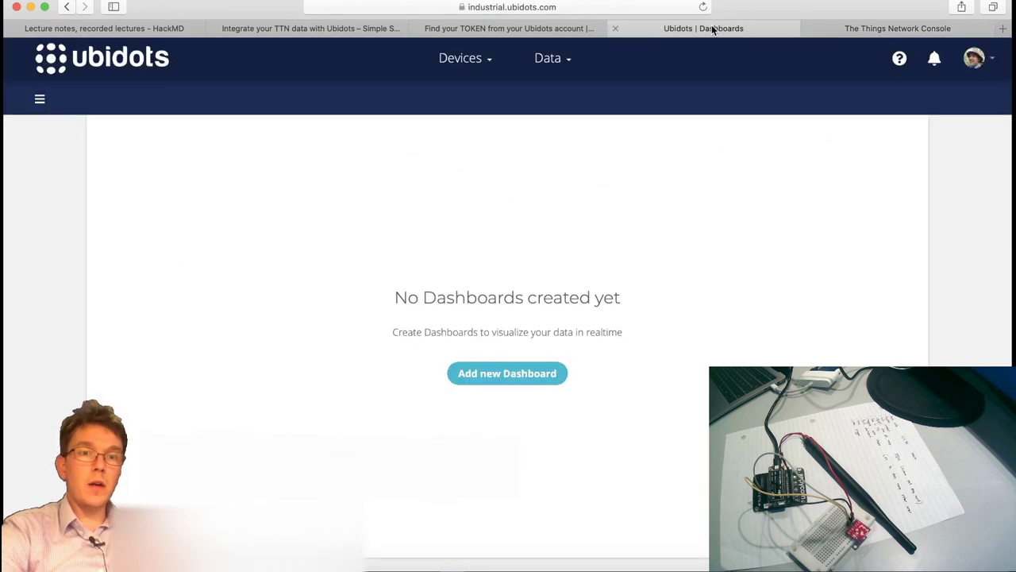
Copy the Default token from Ubidots API Credentials and return to the TTN integration form.
left_click(981, 59)
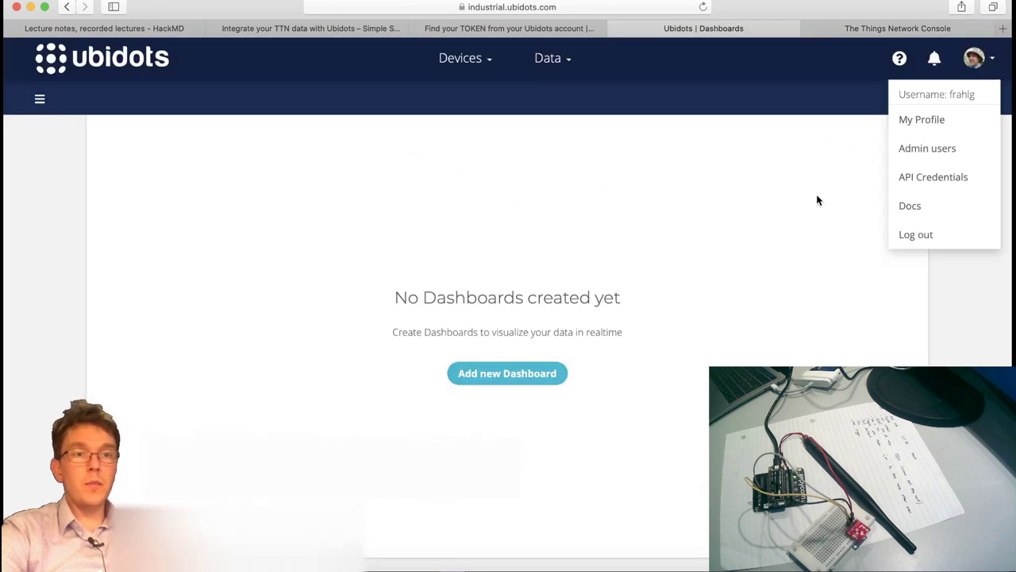
left_click(950, 185)
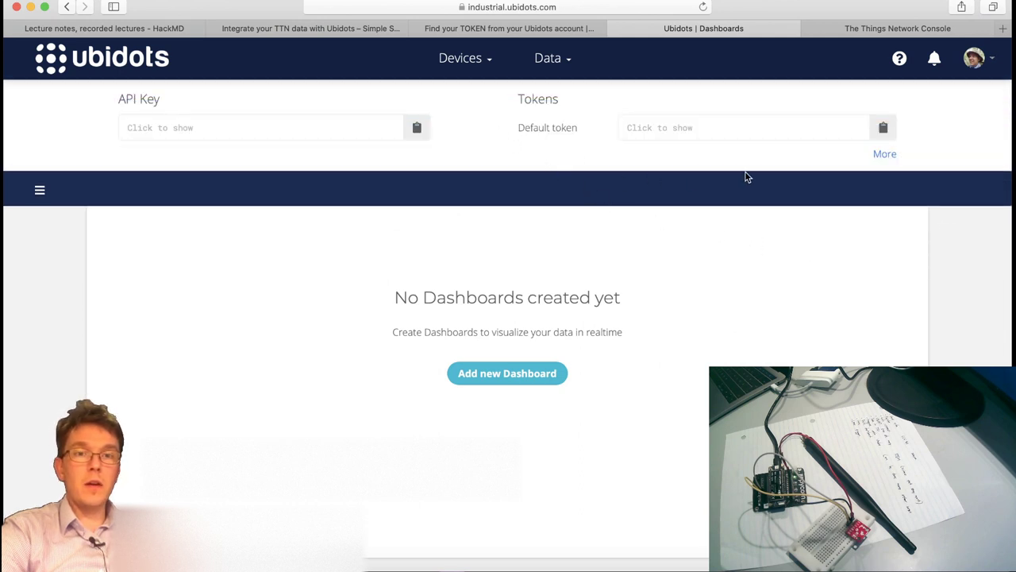
left_click(888, 130)
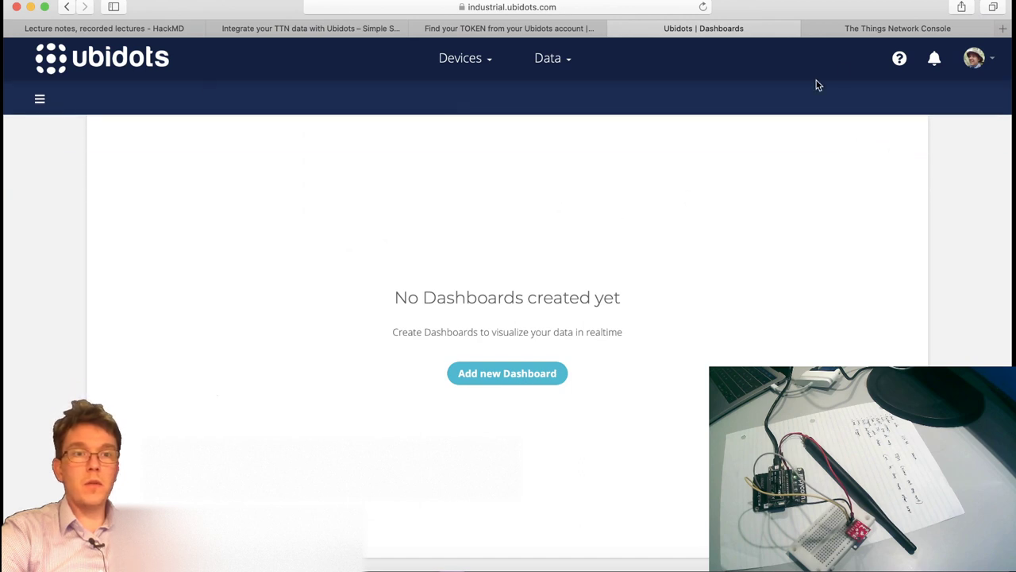
left_click(889, 30)
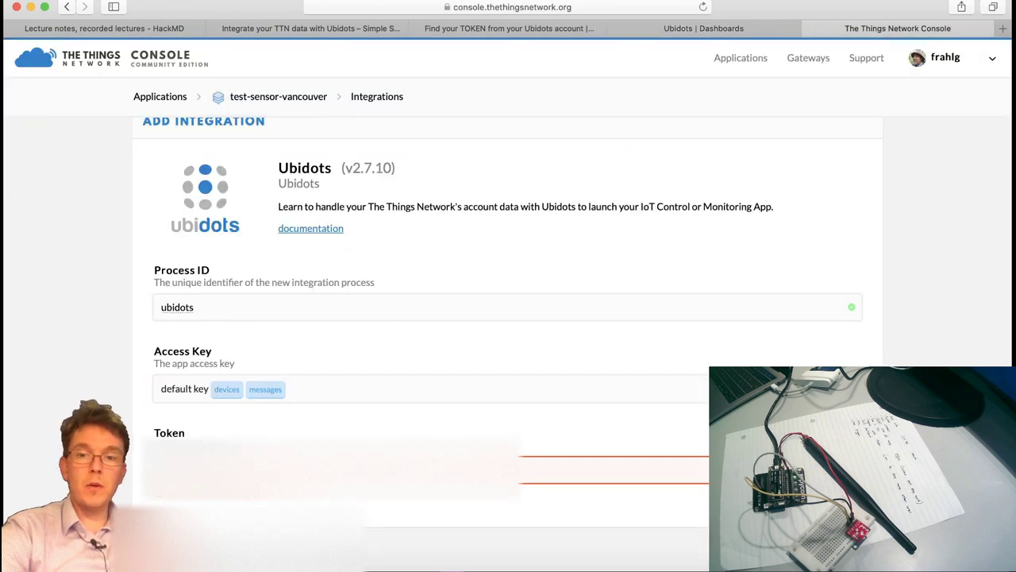
Paste the token into the Ubidots integration and view the latest uplink data: co2 443, voc 6.
key("super+v")
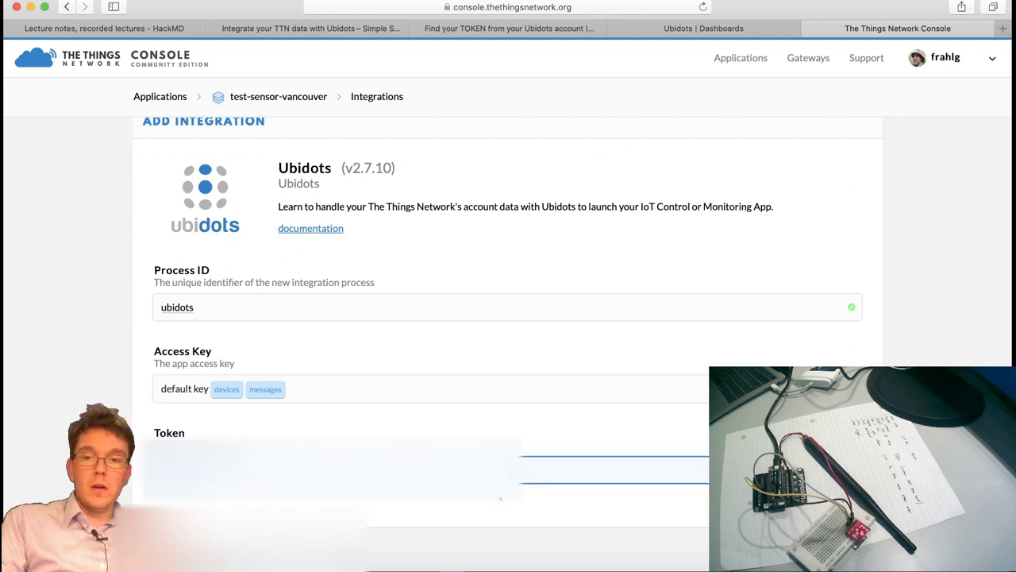
scroll(500, 498, "down", 2)
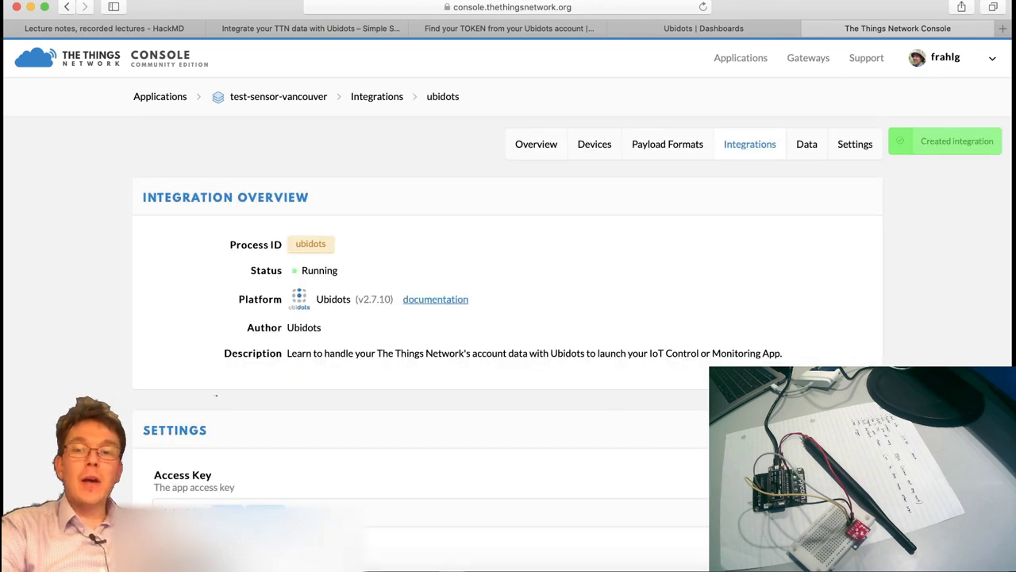
scroll(509, 333, "down", 5)
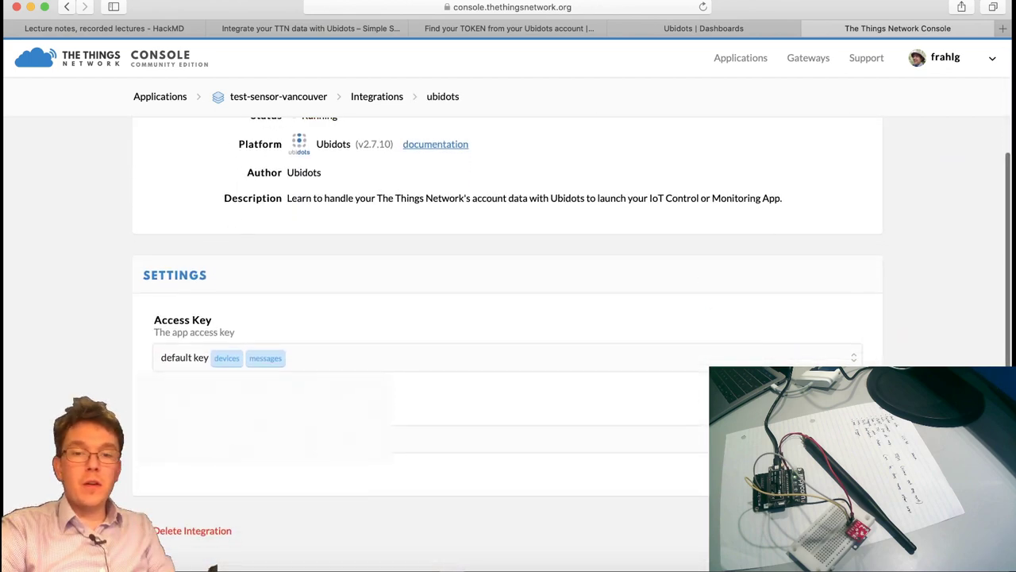
scroll(508, 334, "up", 5)
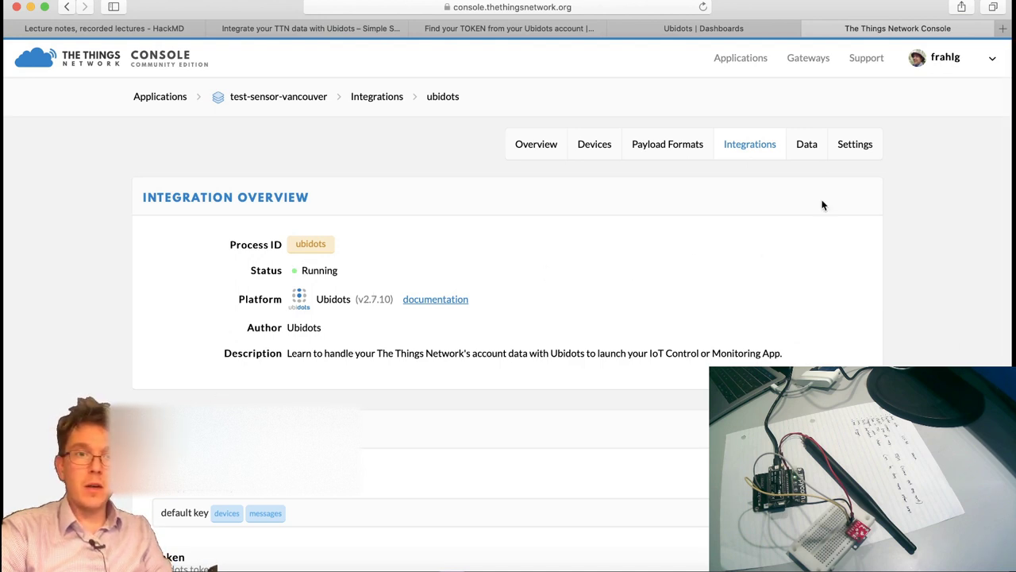
left_click(799, 151)
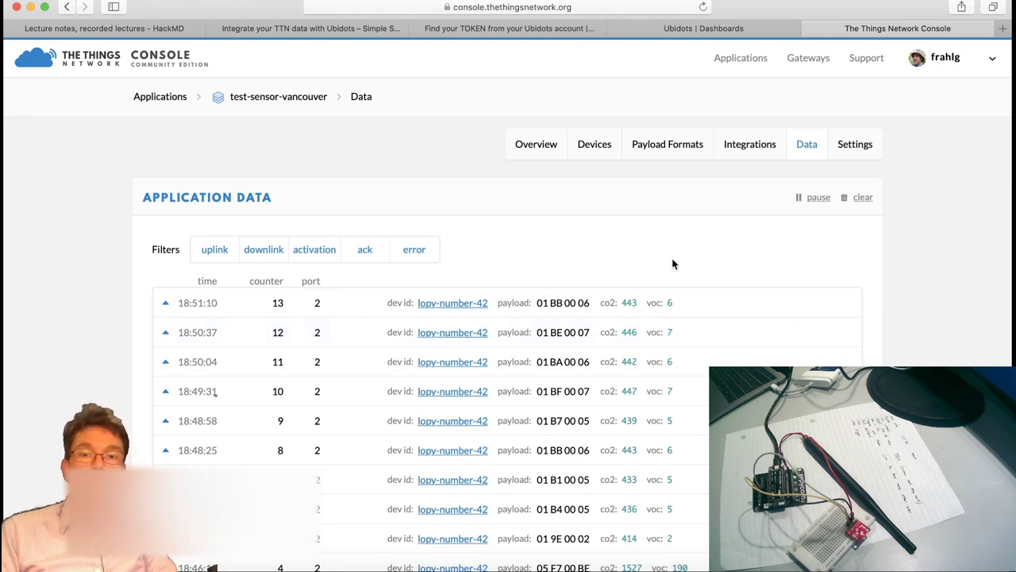
In Ubidots Devices, open the TTN device's co2 variable showing readings 443, 443 and 445.
left_click(728, 28)
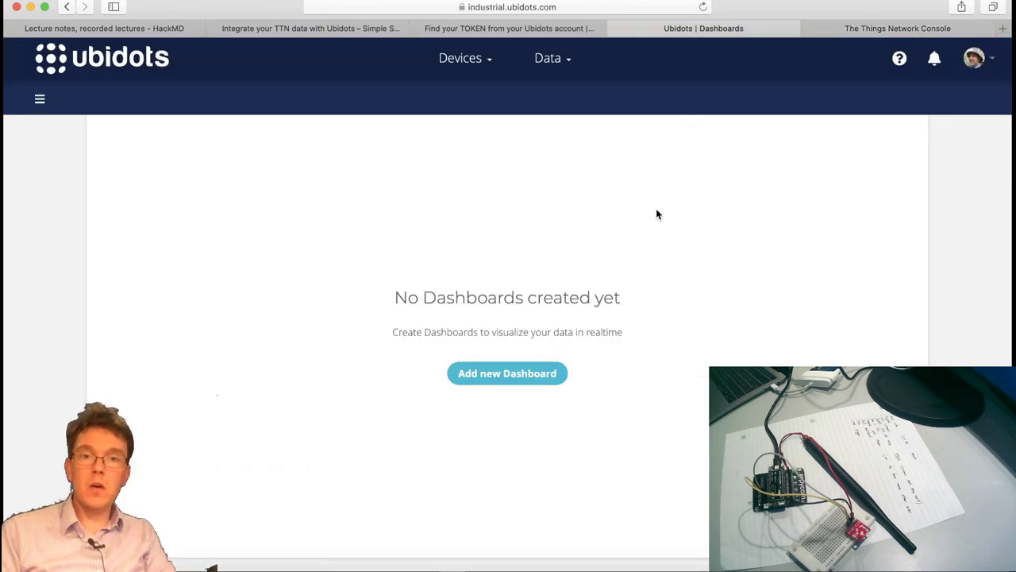
left_click(475, 62)
left_click(451, 95)
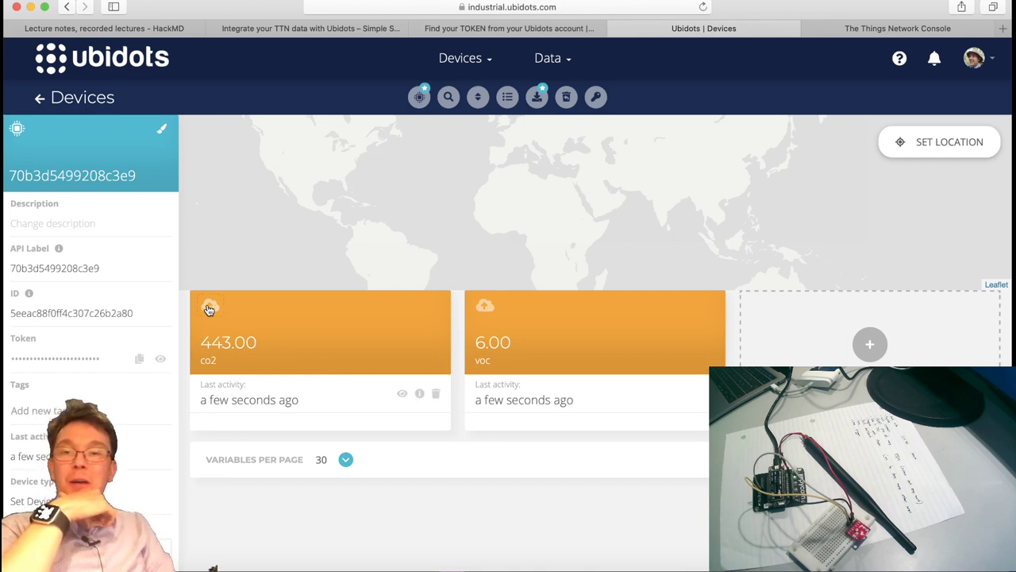
left_click(433, 330)
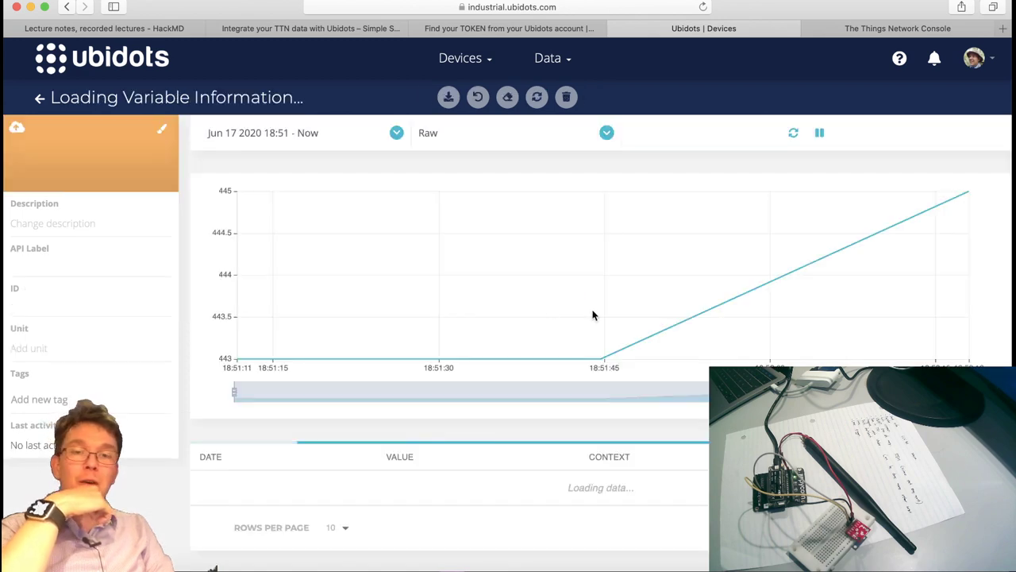
scroll(715, 302, "down", 1)
scroll(767, 298, "down", 2)
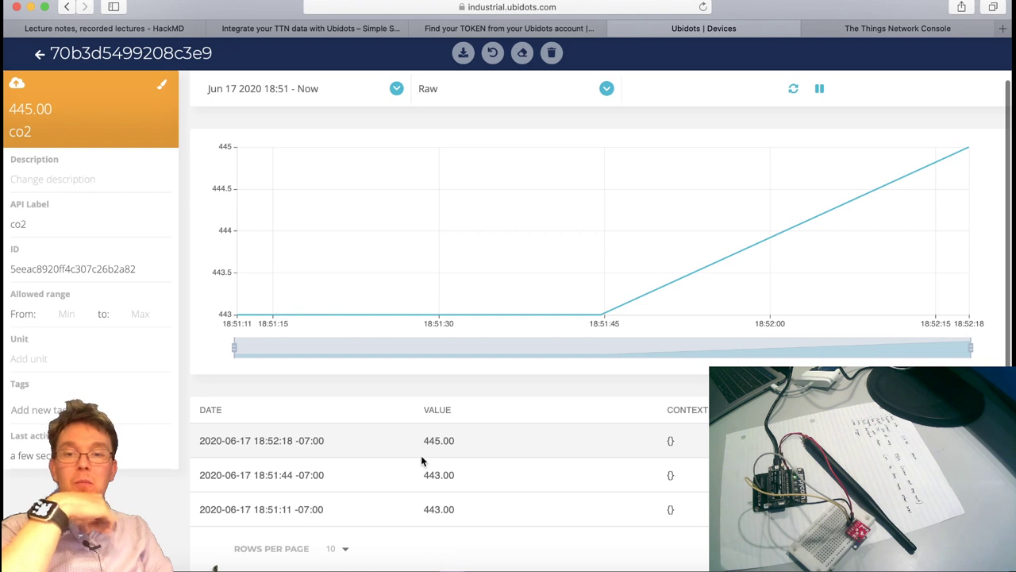
scroll(431, 490, "up", 1)
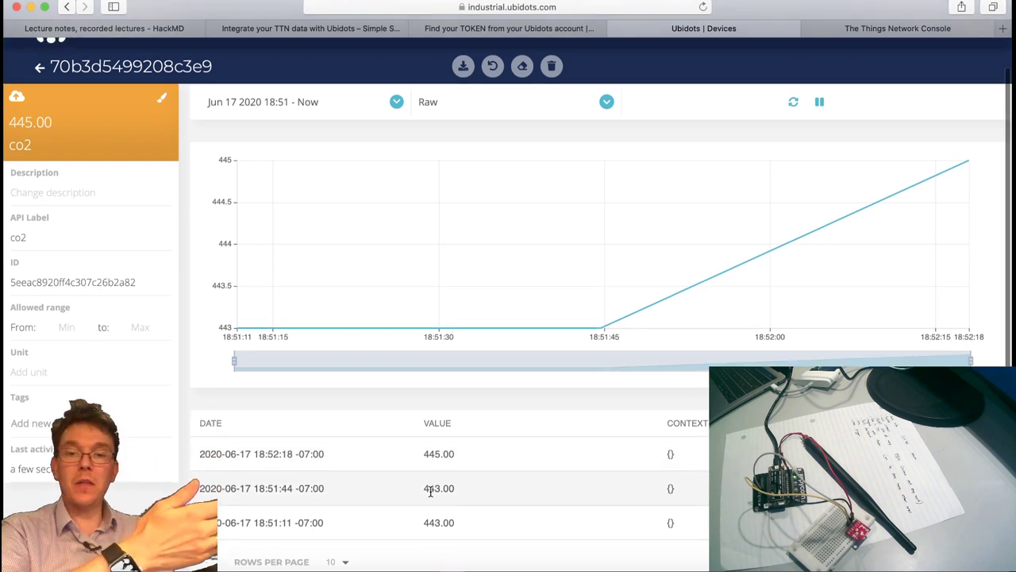
scroll(430, 490, "down", 1)
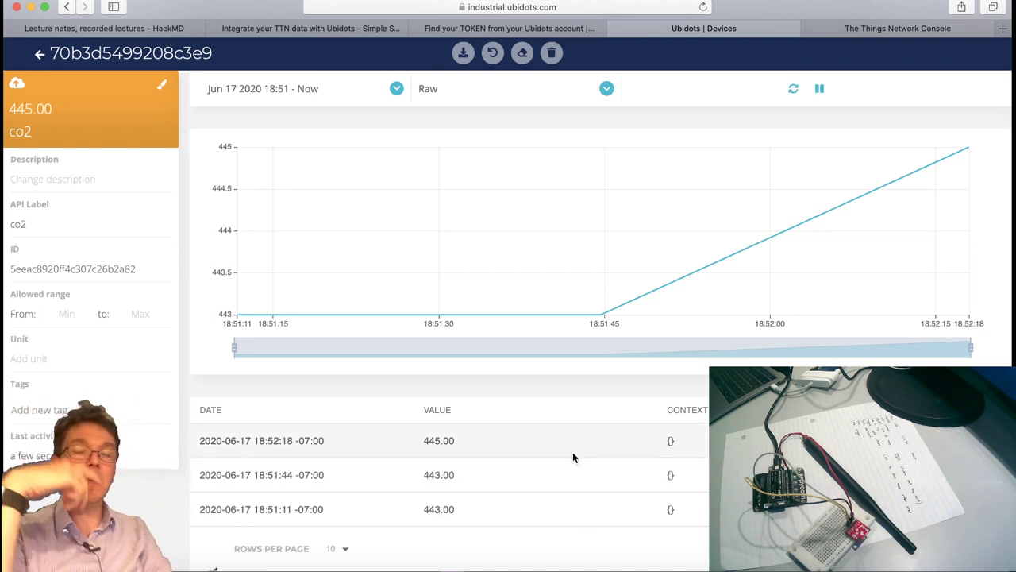
scroll(625, 310, "up", 3)
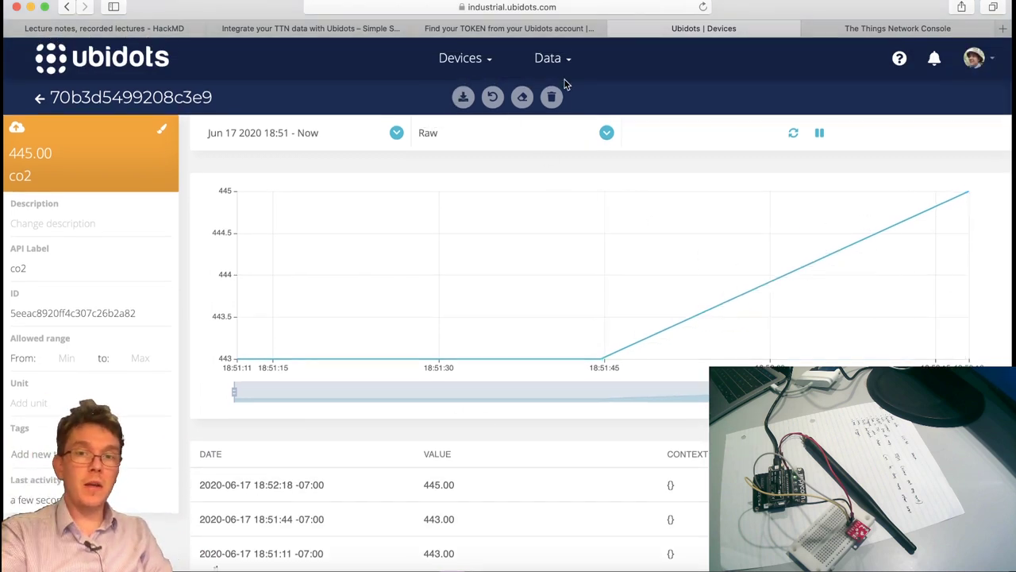
Go to Data > Dashboards and start a new dashboard.
left_click(462, 62)
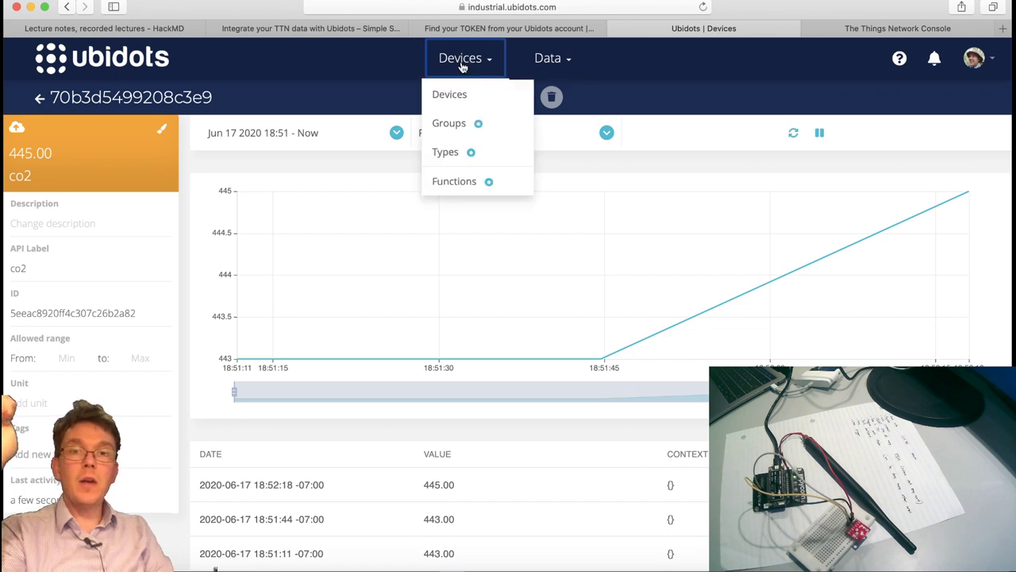
left_click(567, 62)
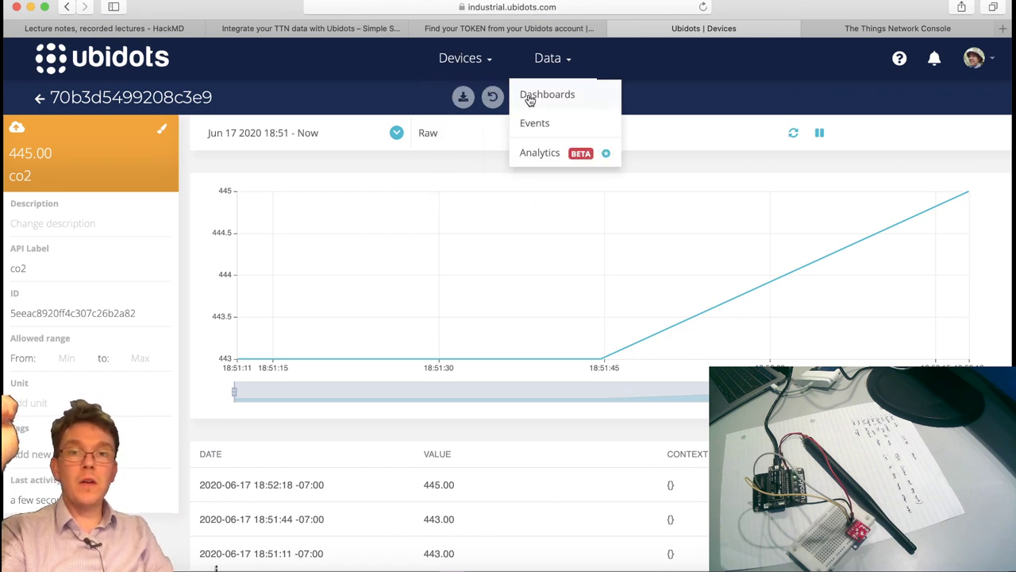
left_click(562, 98)
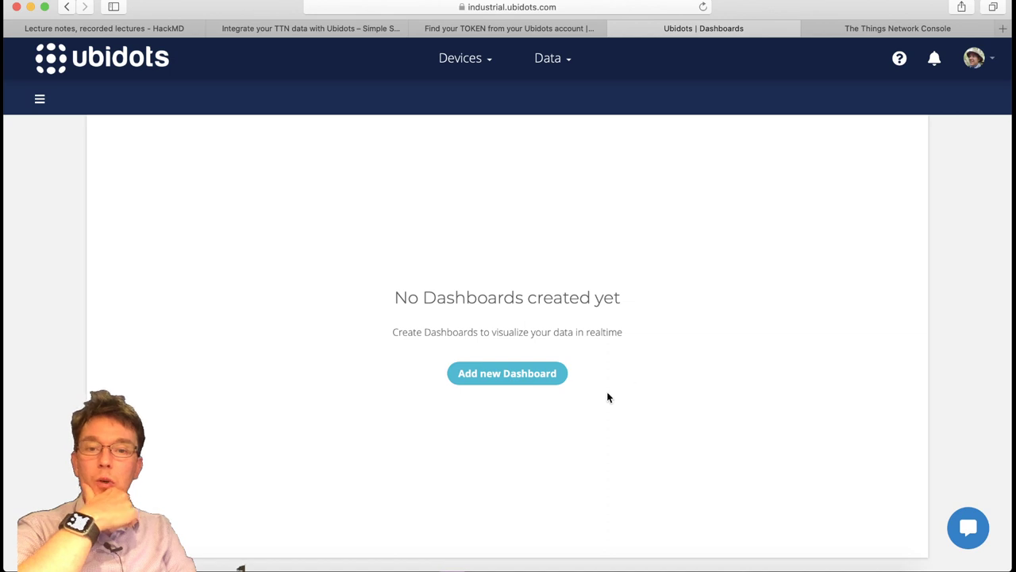
left_click(524, 376)
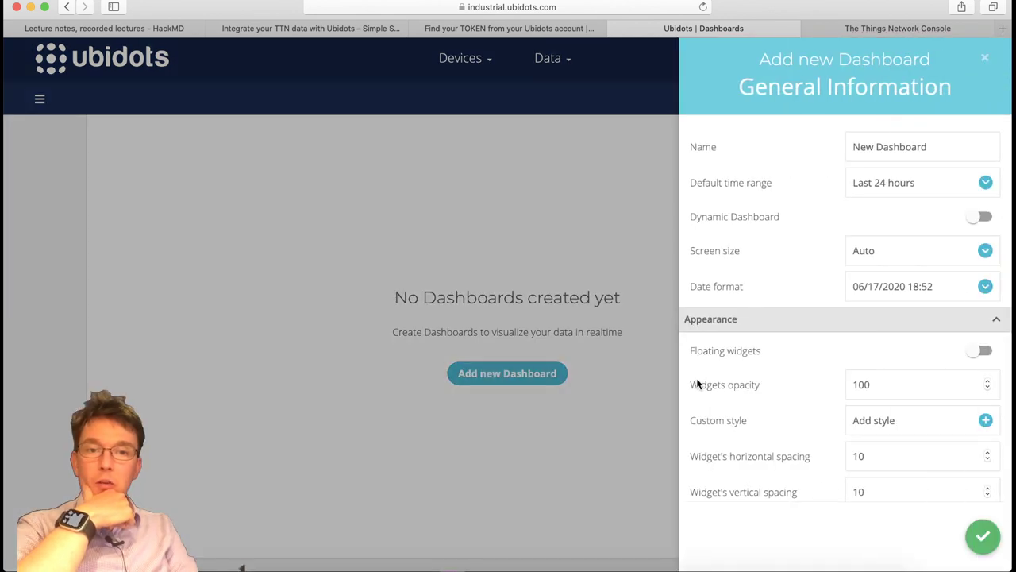
Name it 'air quality dashboard', leave Dynamic Dashboard off, and save it.
double_click(933, 151)
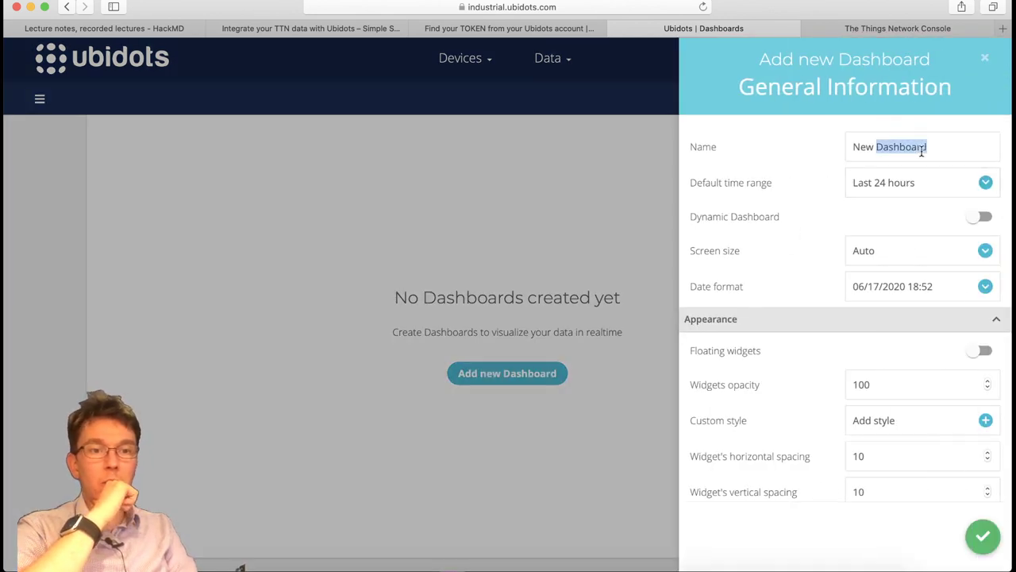
left_click(904, 149)
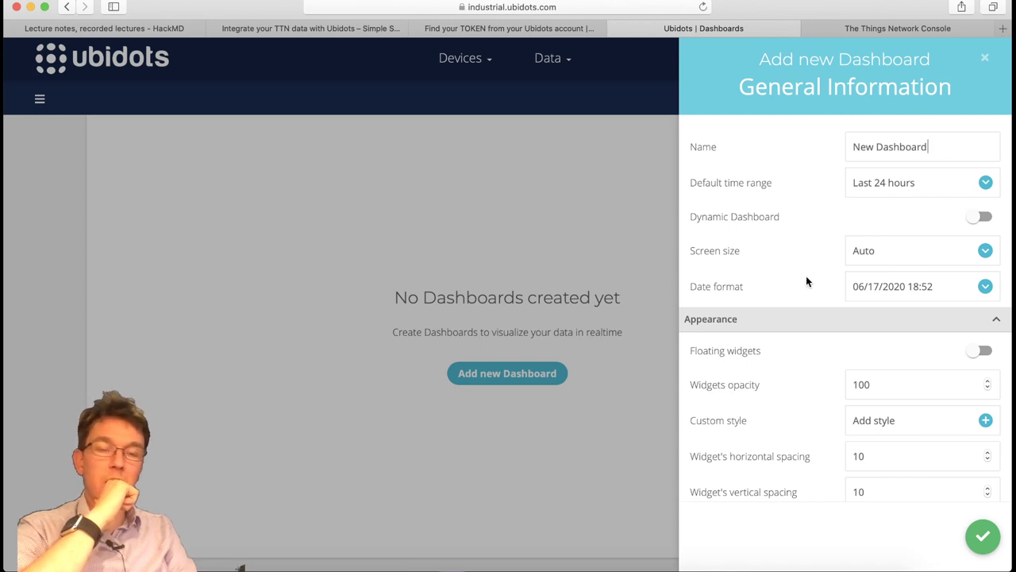
triple_click(921, 146)
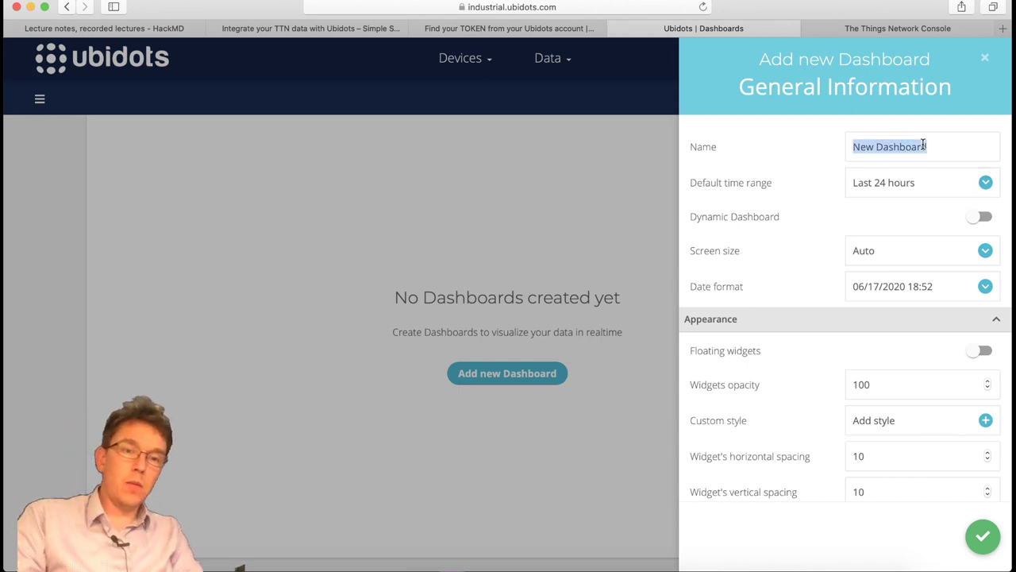
type("air ")
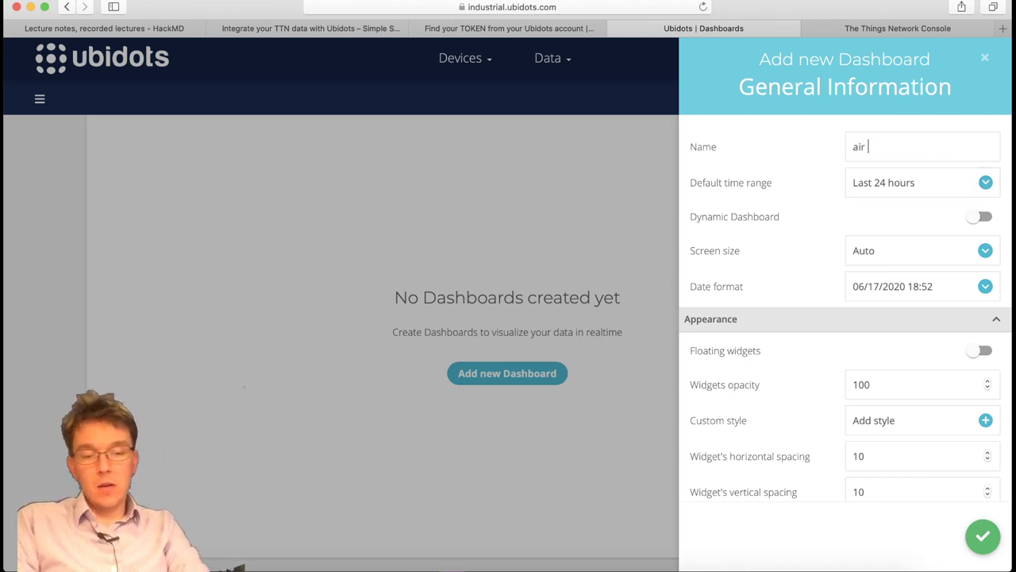
type("quality dash")
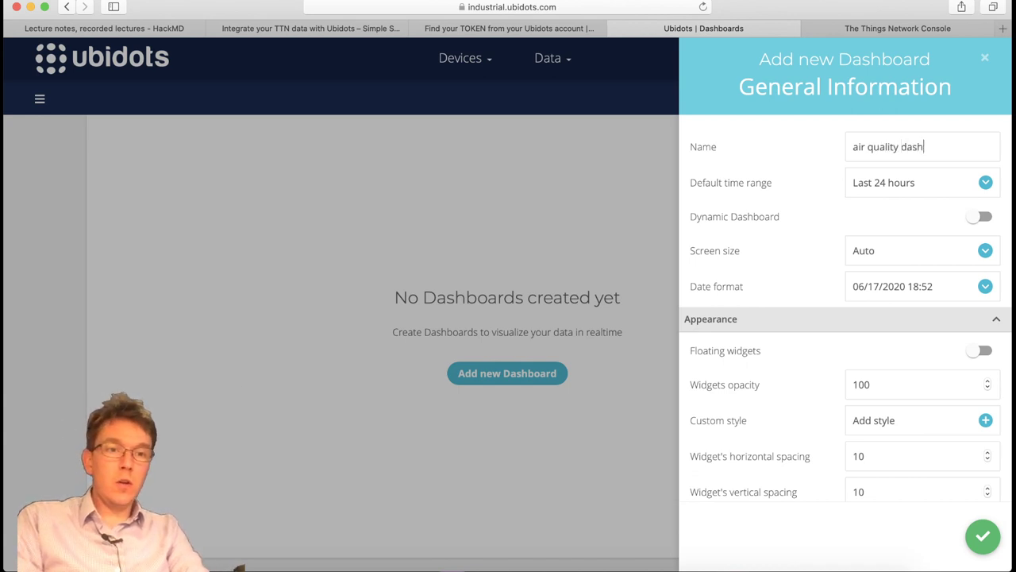
key("BackSpace")
key("BackSpace")
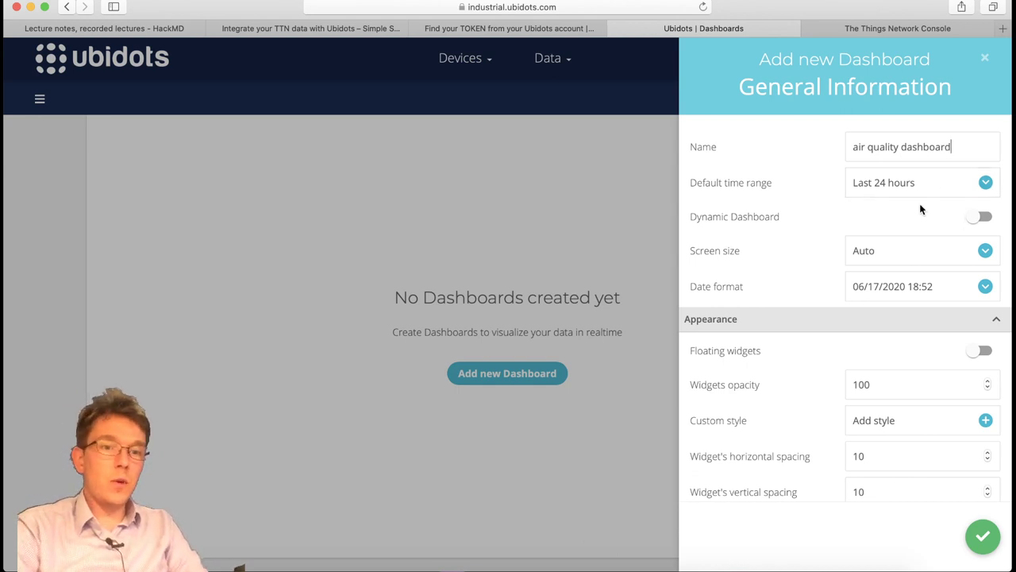
left_click(983, 219)
left_click(984, 218)
left_click(982, 216)
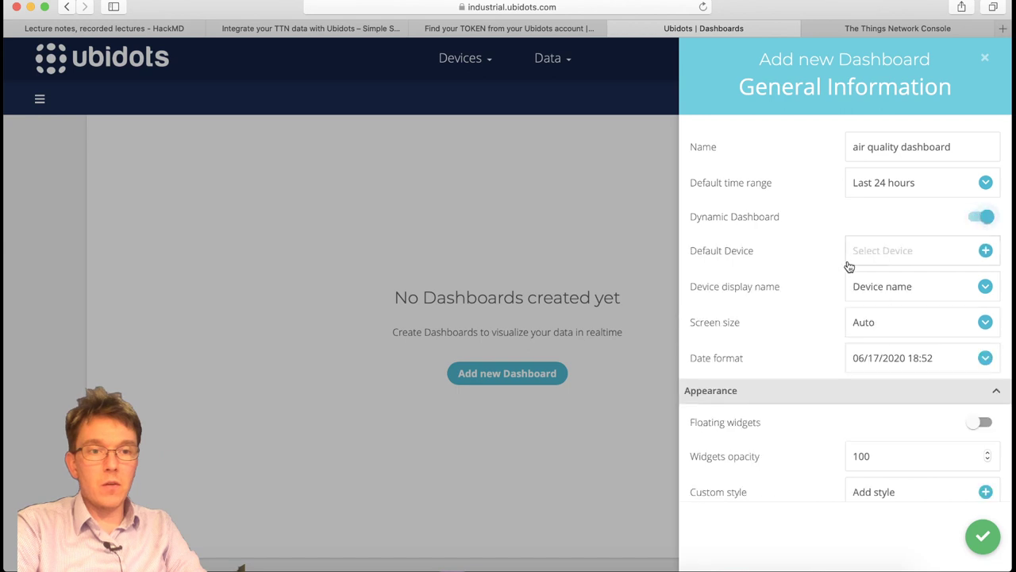
left_click(983, 216)
scroll(753, 310, "down", 1)
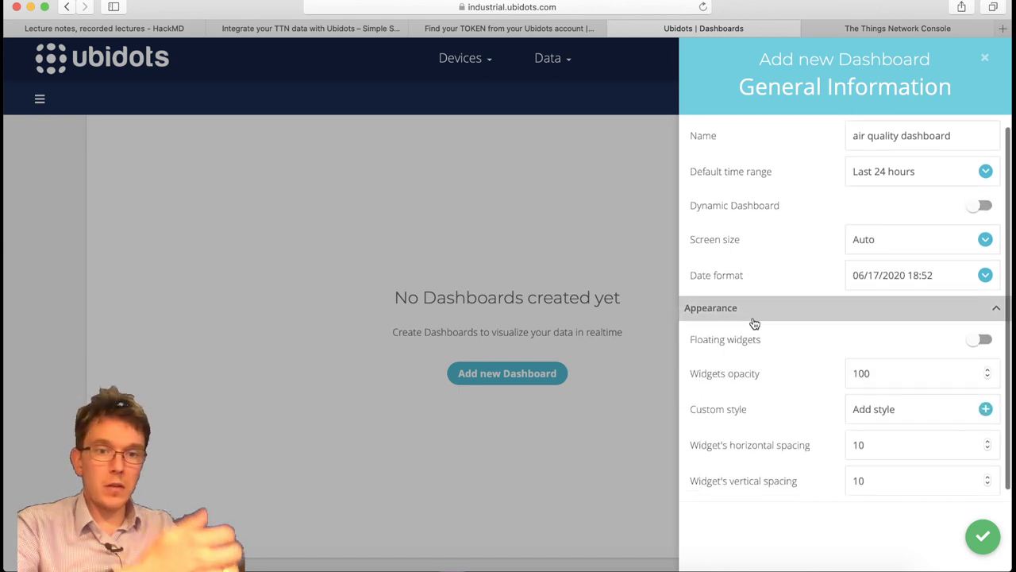
scroll(754, 323, "down", 1)
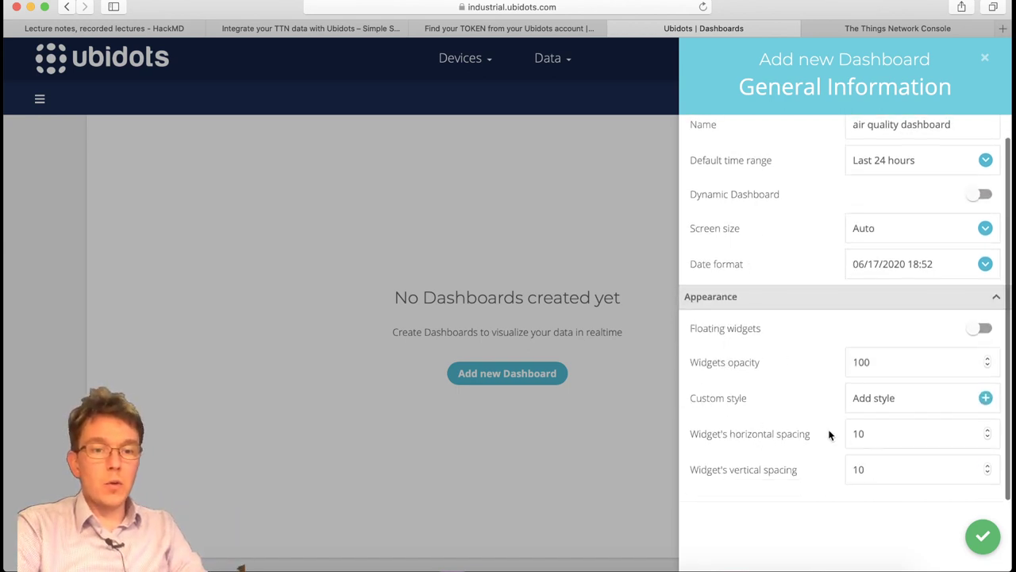
left_click(982, 535)
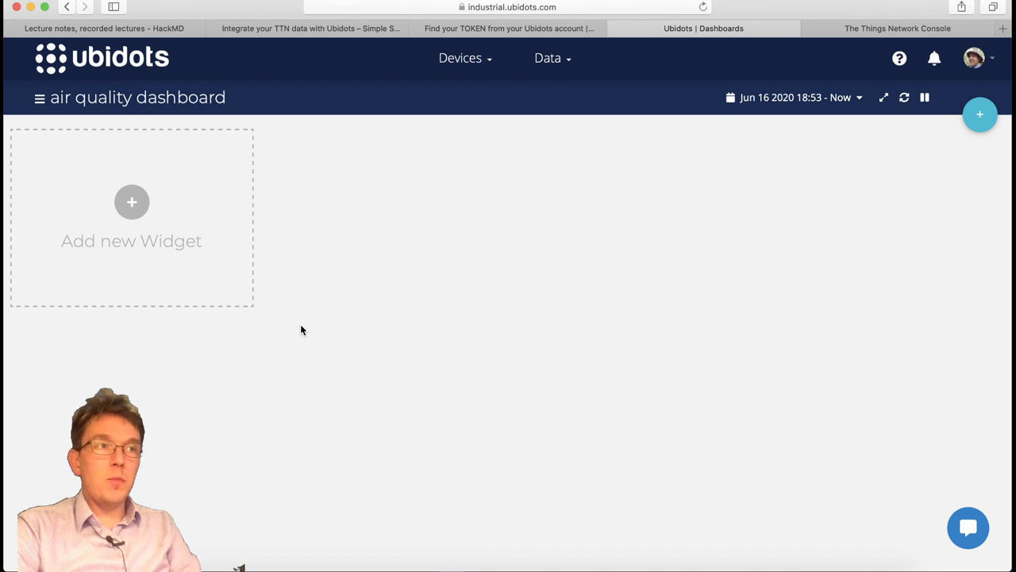
Add a Line chart widget, rename it 'co2', and bring up its variable picker.
left_click(115, 234)
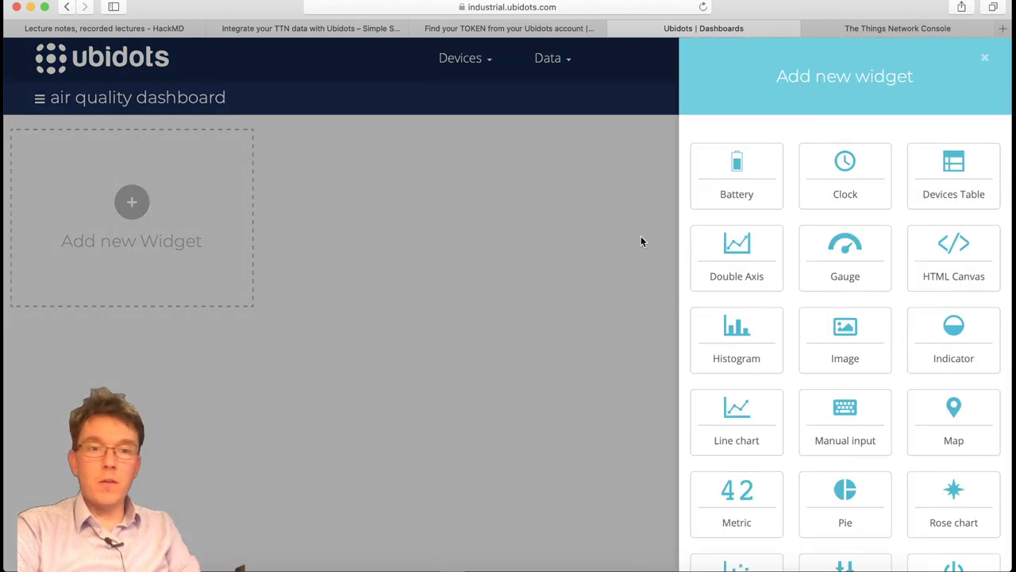
scroll(818, 299, "down", 3)
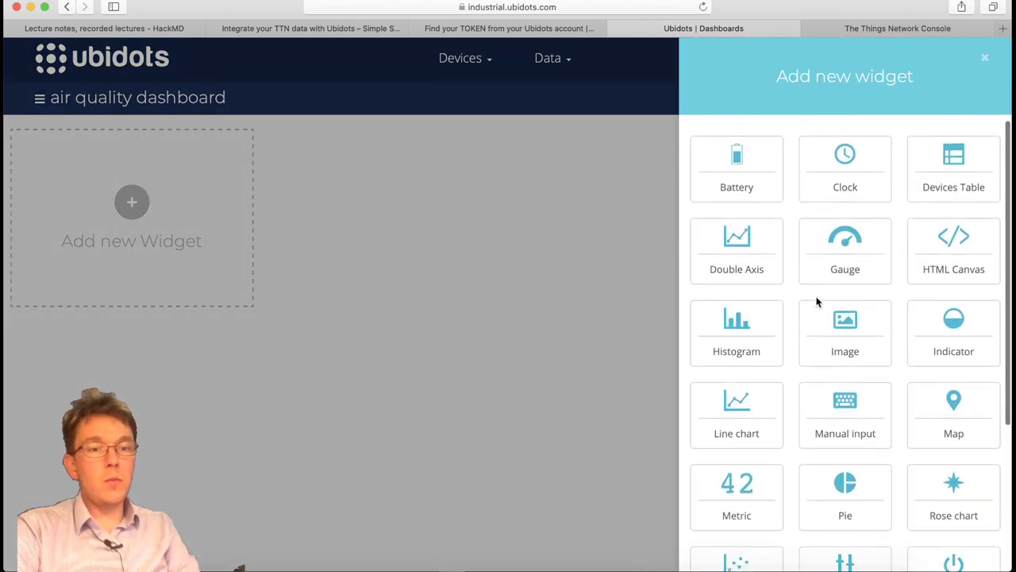
scroll(791, 349, "down", 3)
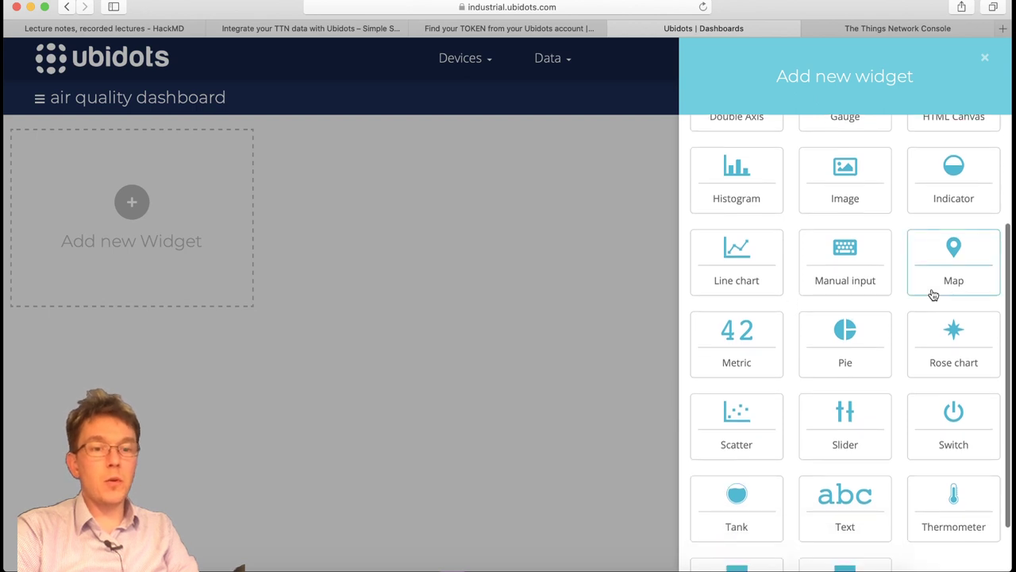
scroll(823, 370, "down", 1)
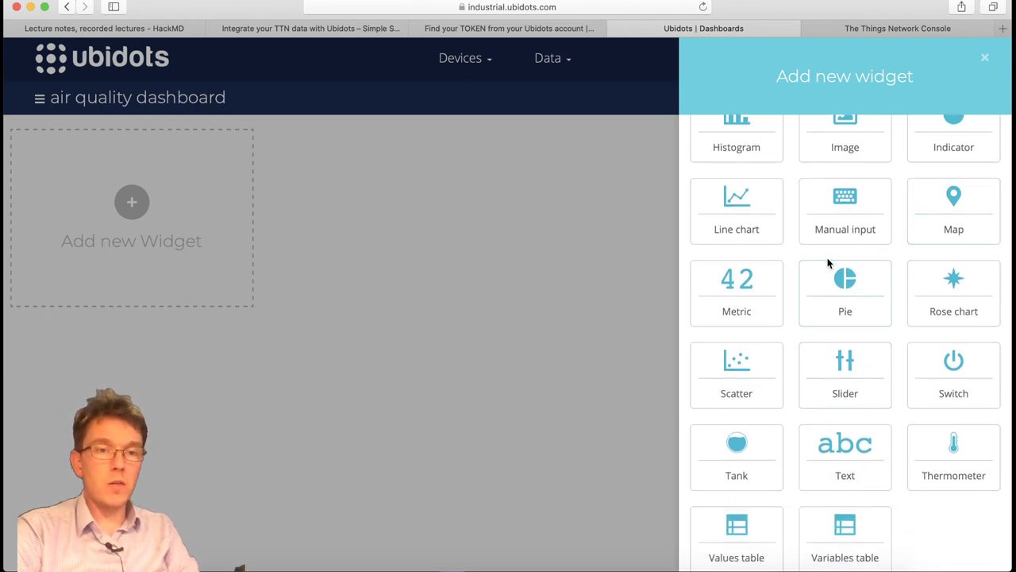
scroll(874, 417, "up", 2)
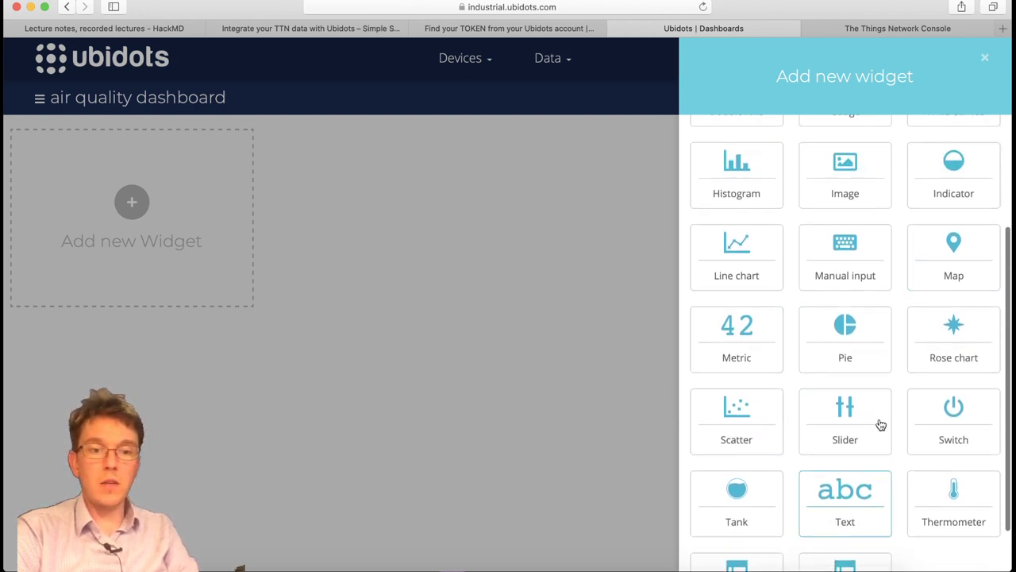
left_click(755, 266)
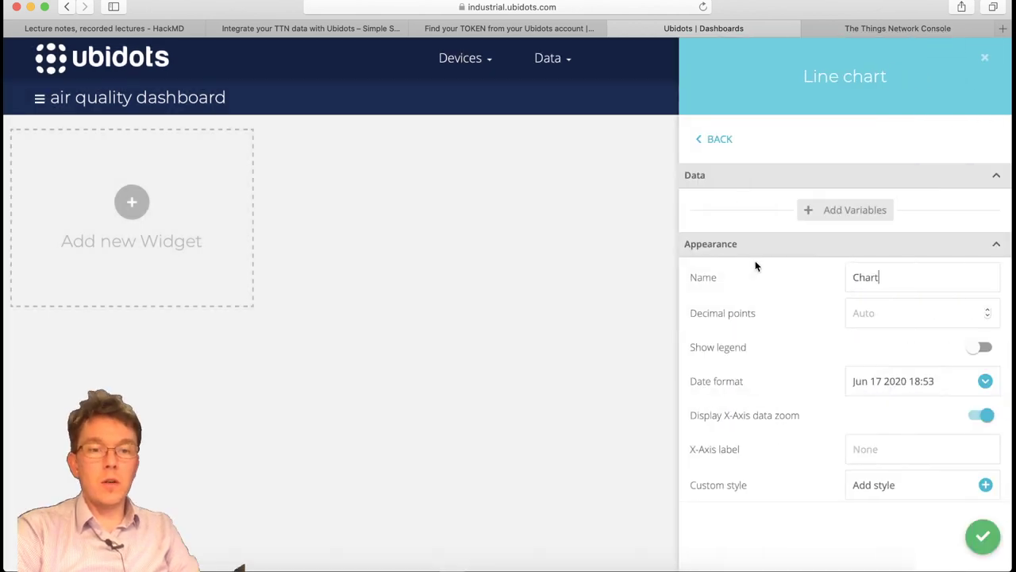
double_click(909, 285)
type("co2")
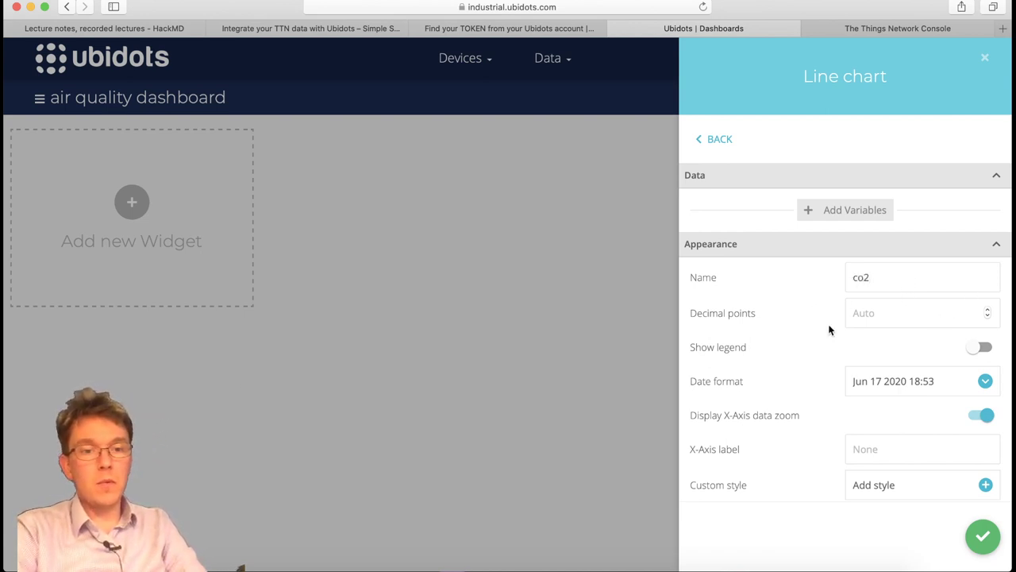
scroll(825, 410, "down", 5)
scroll(825, 411, "up", 5)
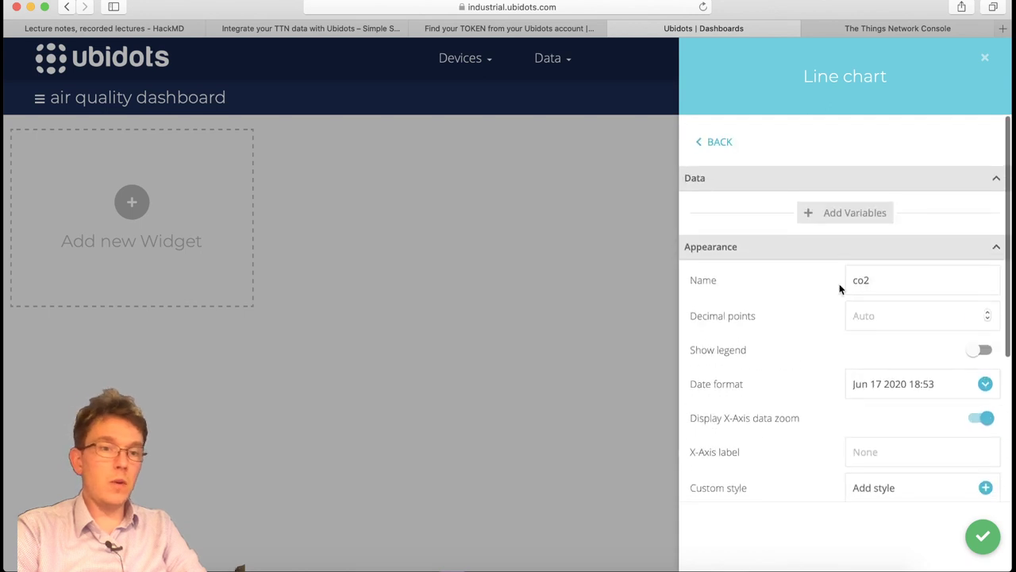
left_click(860, 211)
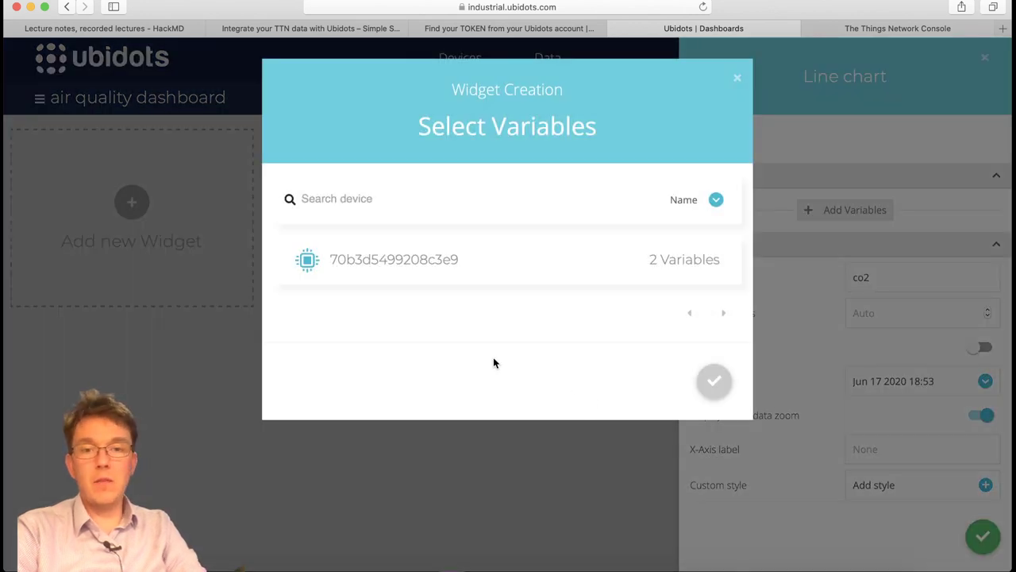
Select the device's co2 variable for the chart and save it to the dashboard.
left_click(397, 262)
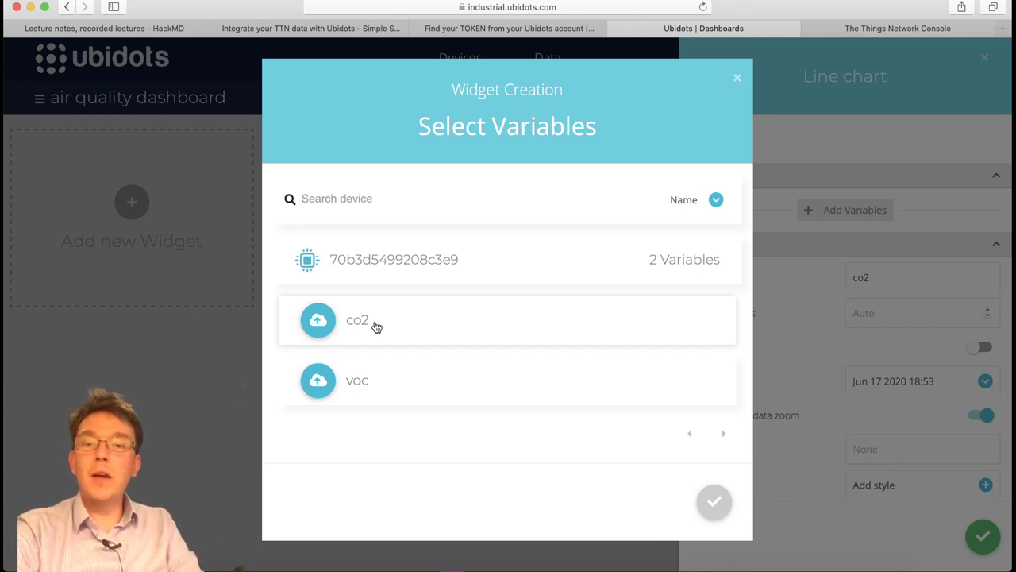
left_click(438, 318)
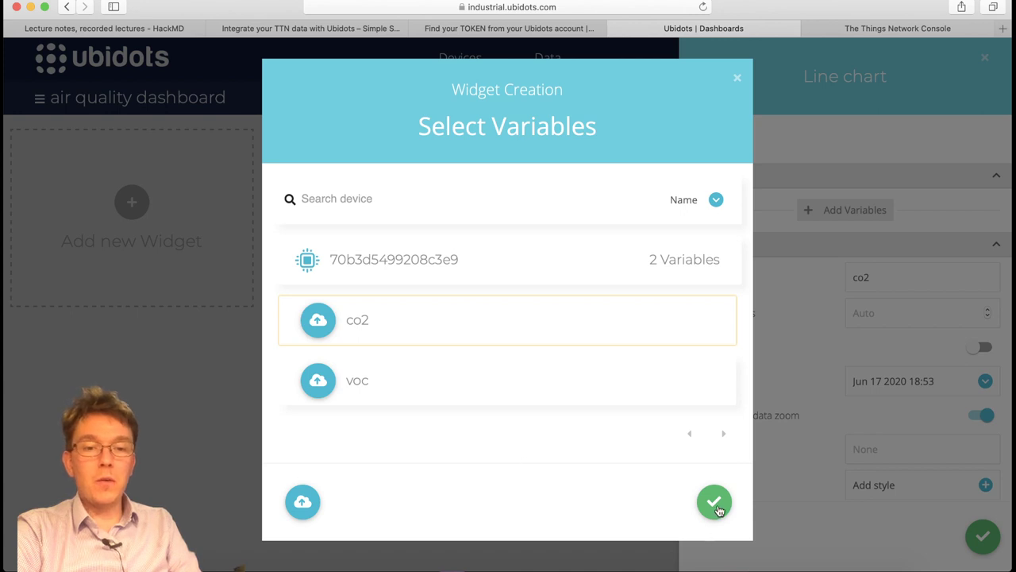
left_click(714, 501)
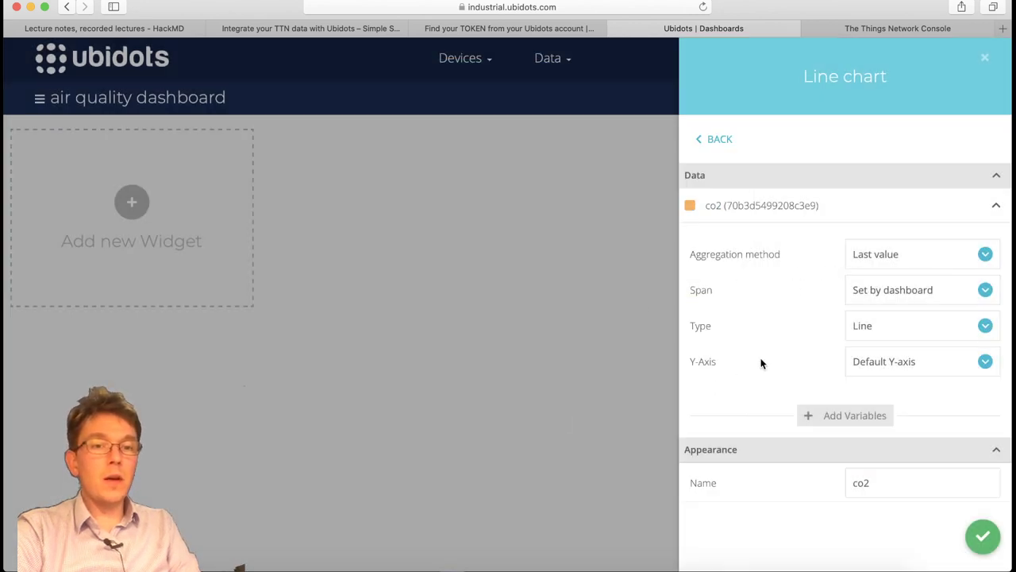
scroll(760, 363, "down", 5)
scroll(844, 417, "down", 6)
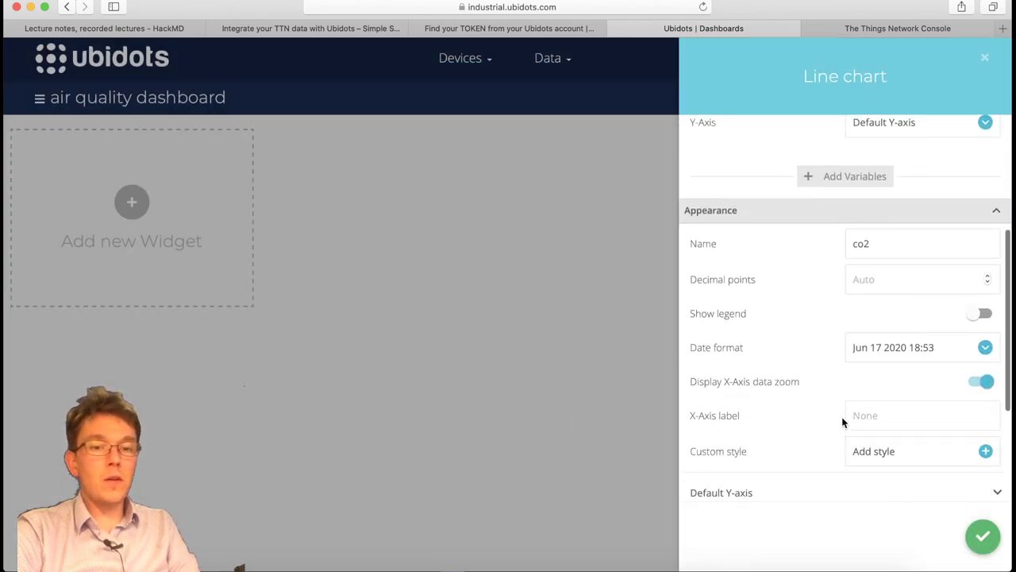
left_click(984, 537)
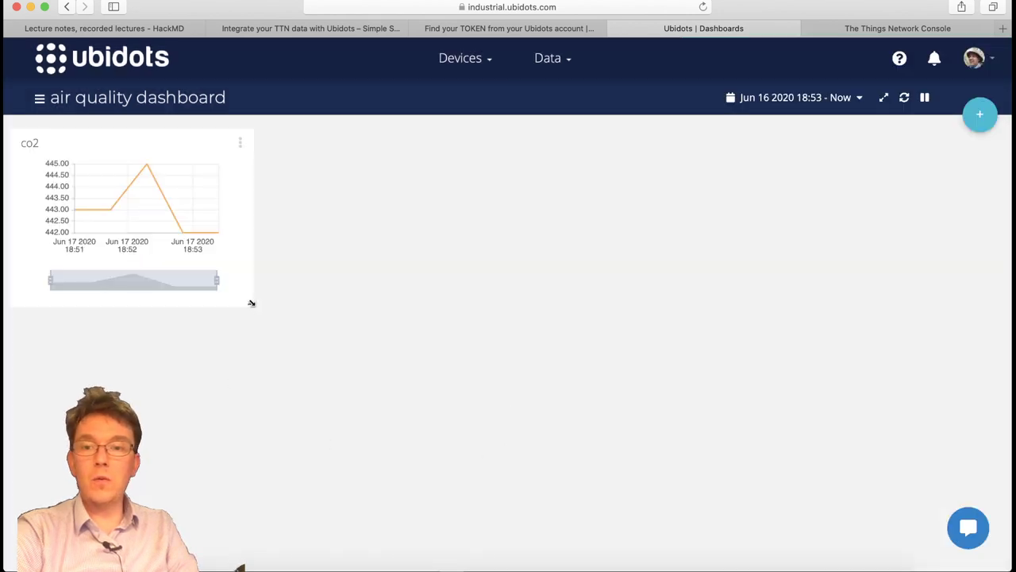
Enlarge the co2 chart, narrow its time range, and open the Add new widget catalogue.
left_click_drag(251, 303, 578, 393)
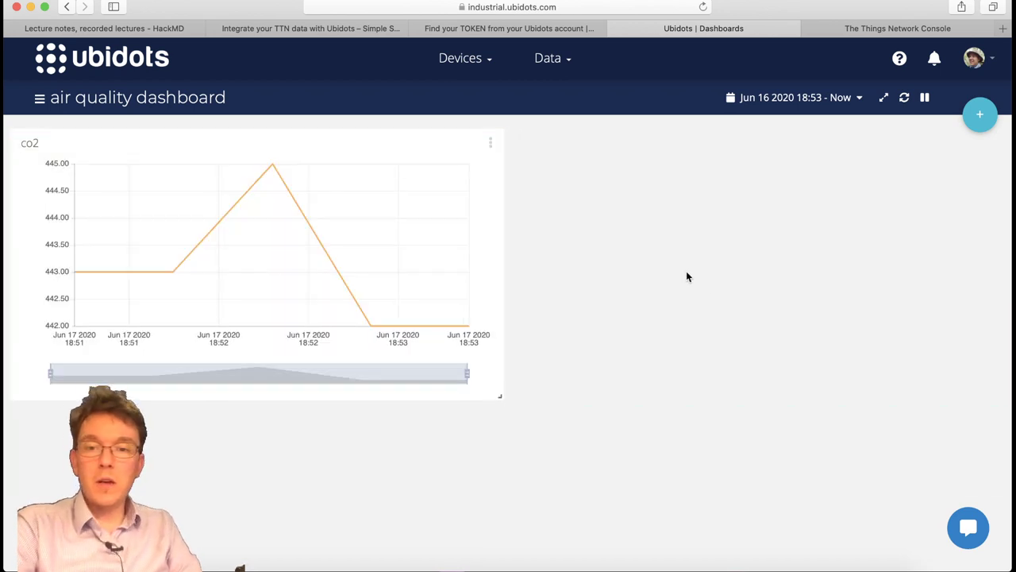
left_click_drag(466, 373, 412, 375)
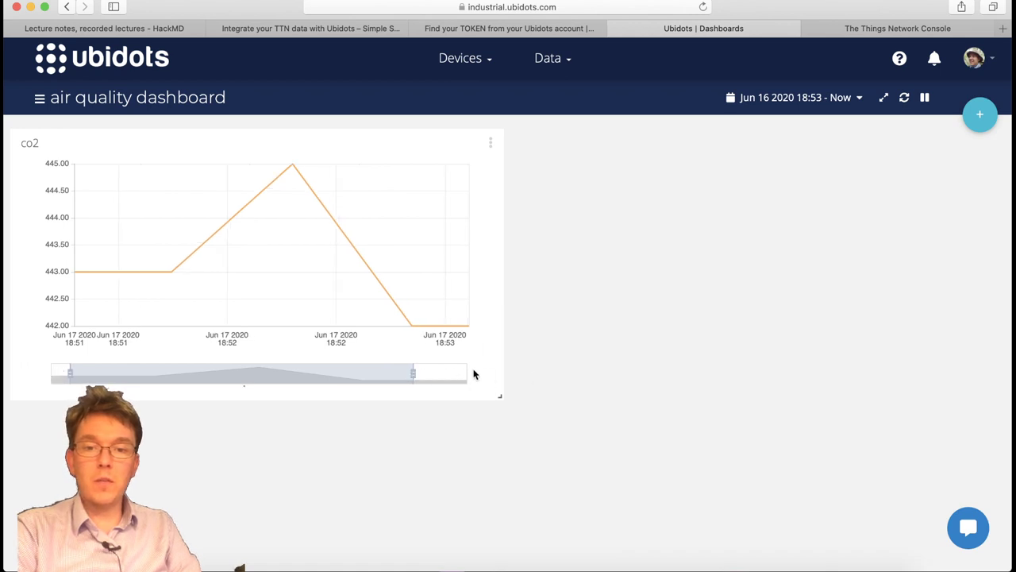
left_click_drag(502, 396, 499, 395)
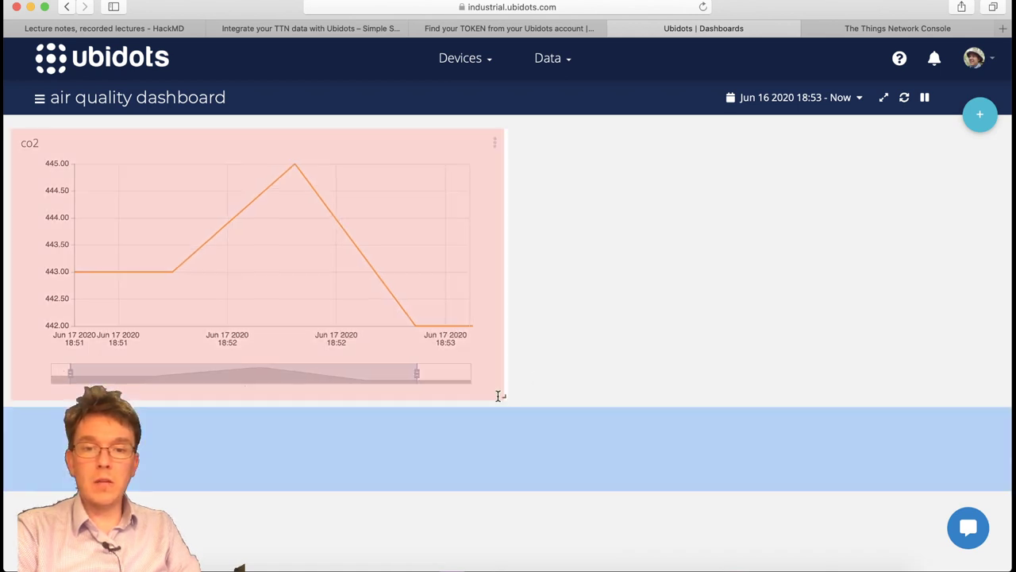
left_click(981, 115)
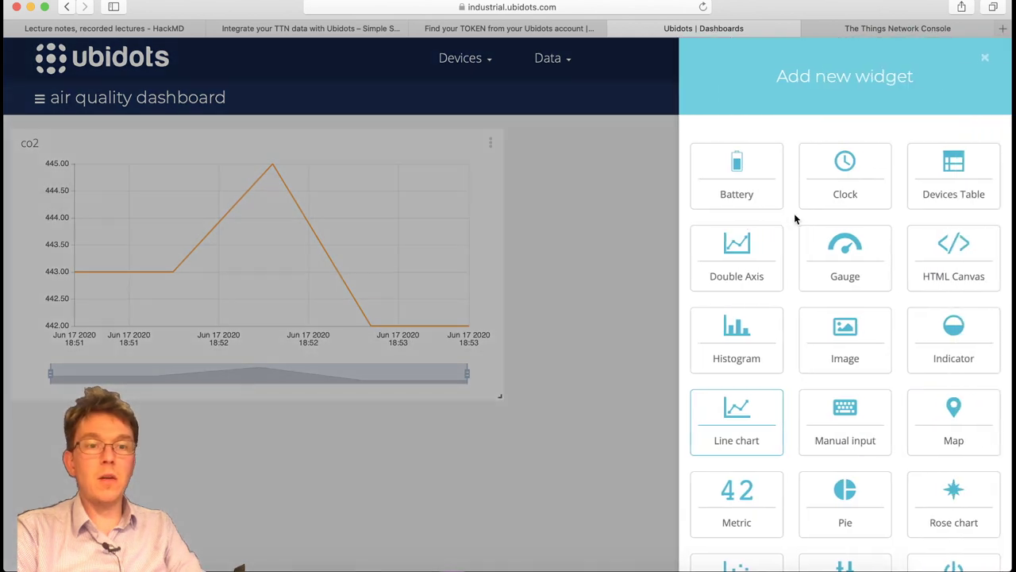
scroll(804, 349, "down", 1)
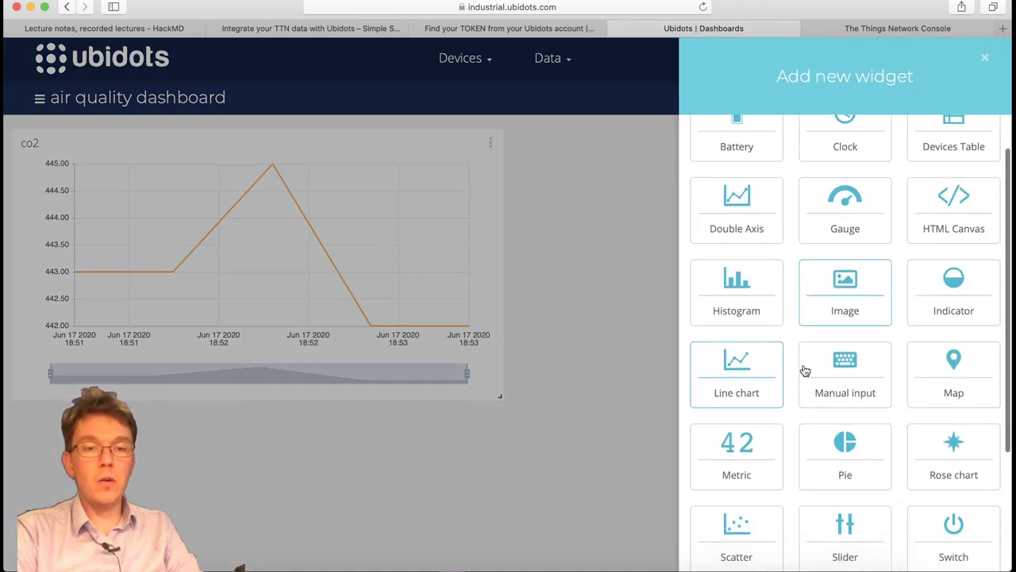
Add a line chart named Chart plotting voc and place it right of the co2 chart.
left_click(753, 379)
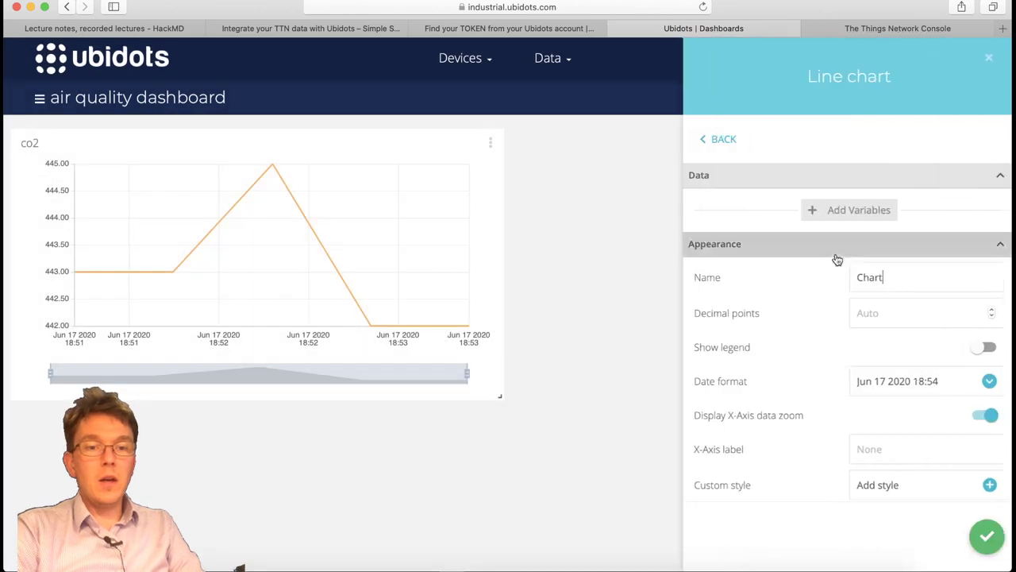
left_click(849, 212)
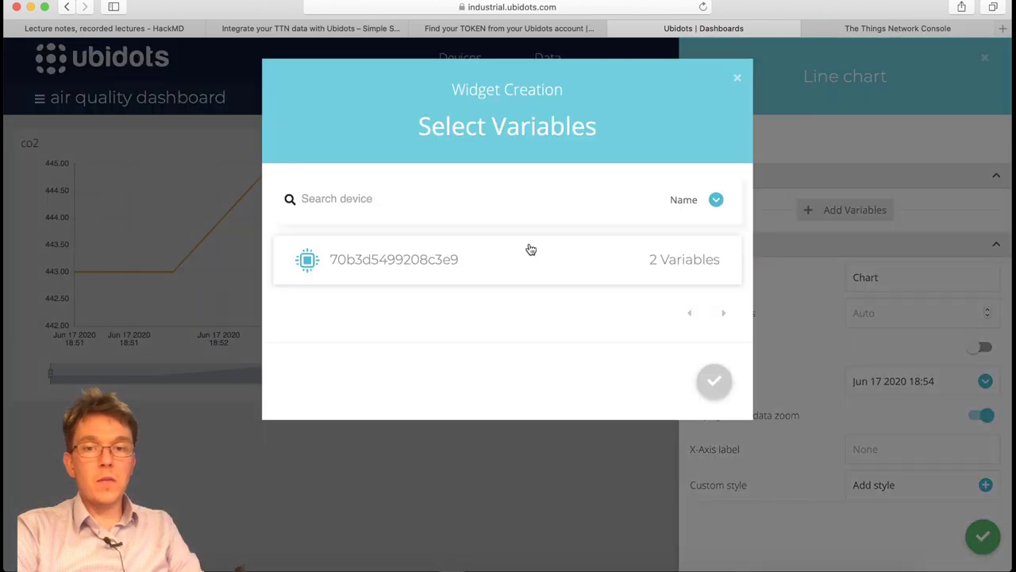
left_click(481, 259)
left_click(406, 384)
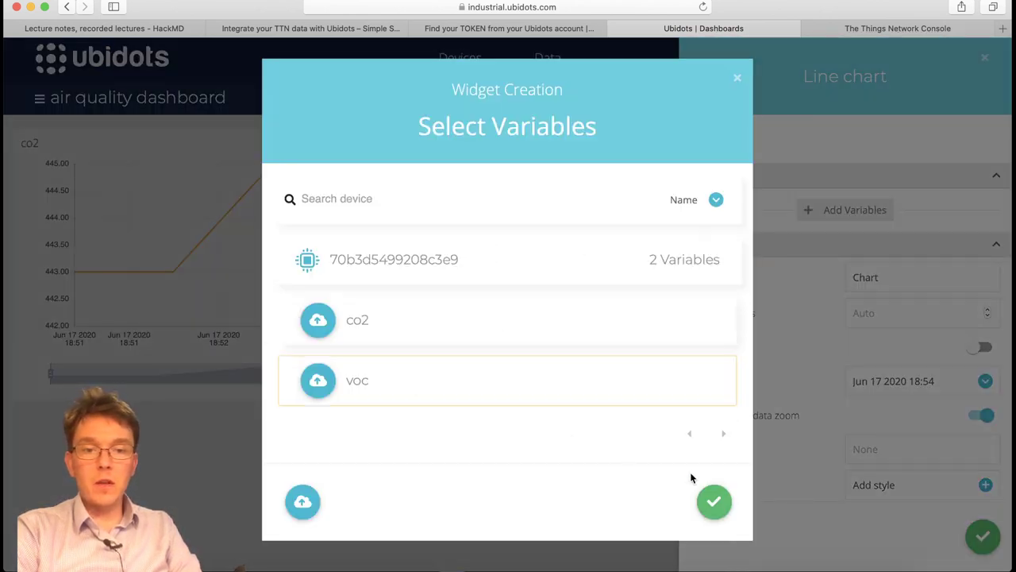
left_click(721, 508)
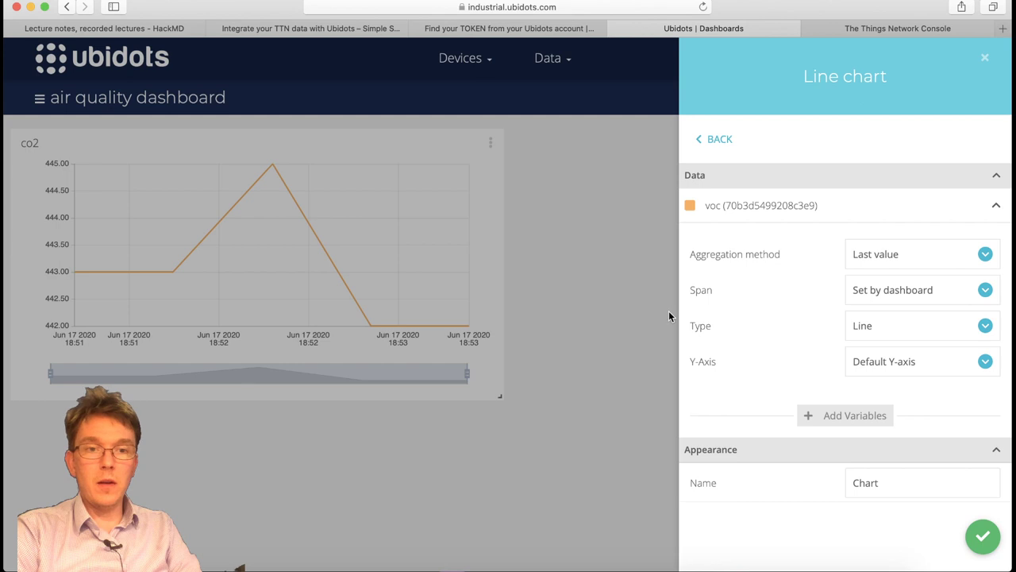
left_click(983, 540)
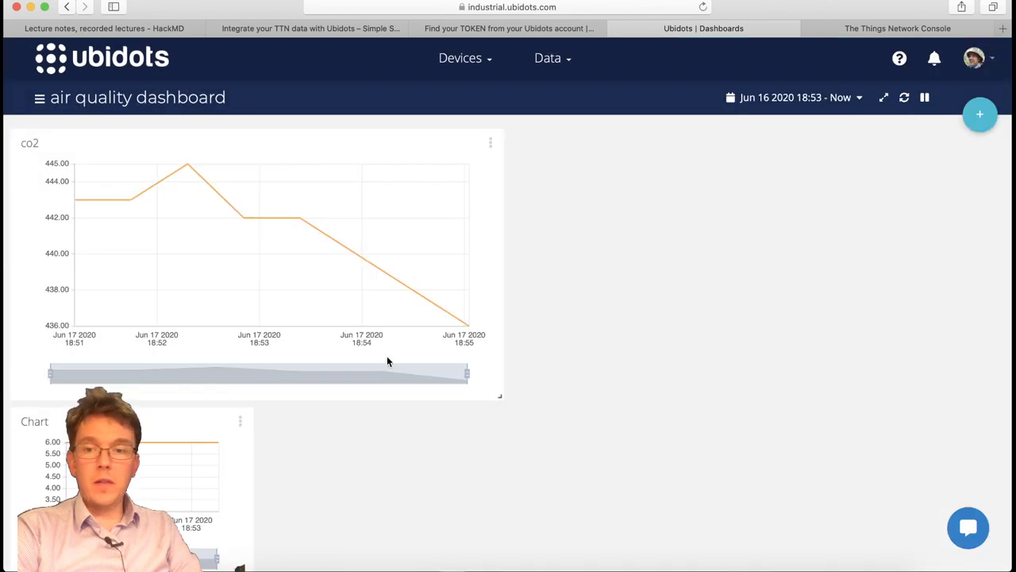
left_click_drag(165, 416, 739, 231)
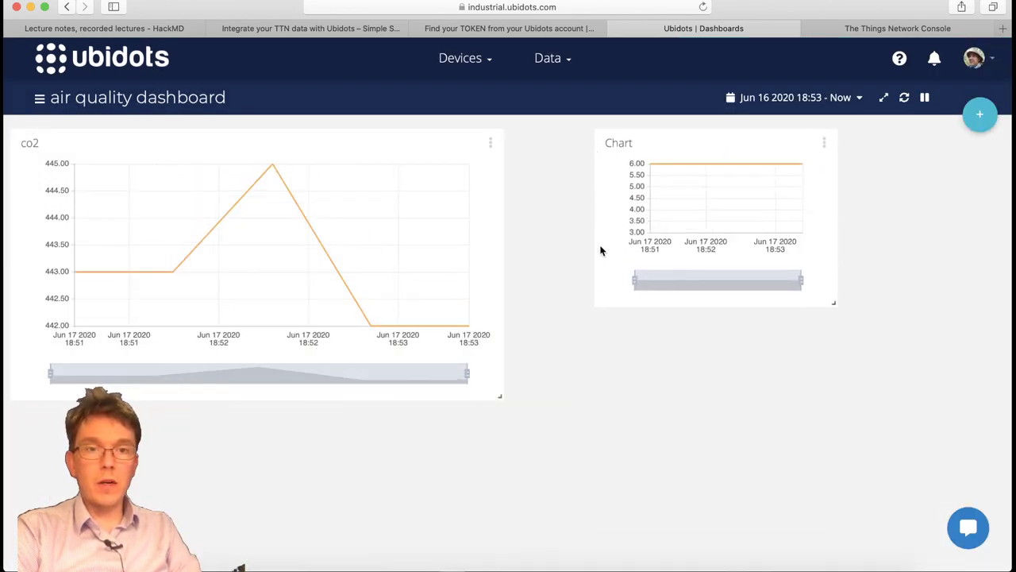
Start a Metric widget and select the device's co2 variable as its data.
left_click(980, 114)
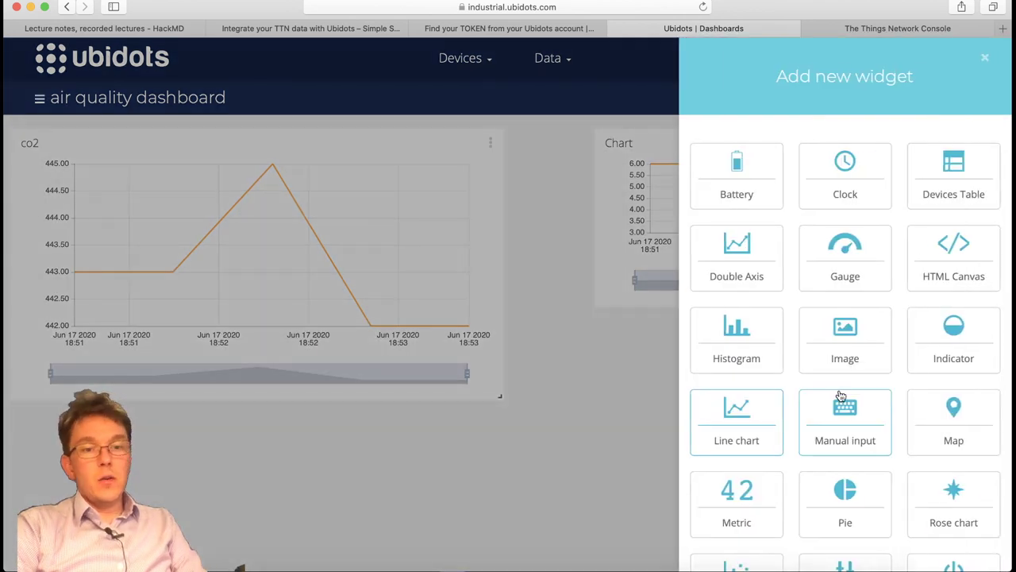
scroll(840, 395, "down", 2)
scroll(840, 396, "down", 2)
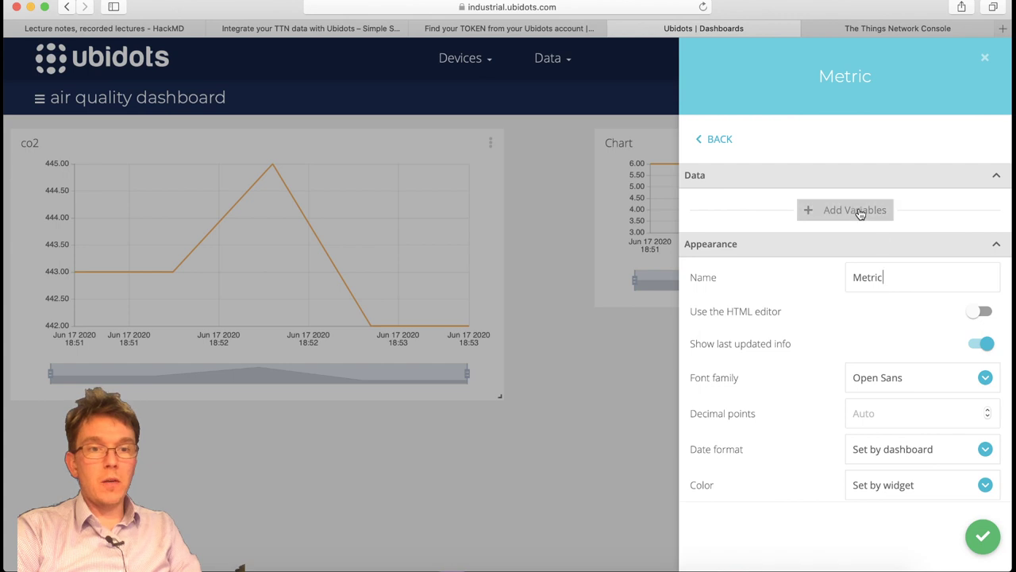
left_click(855, 211)
left_click(452, 261)
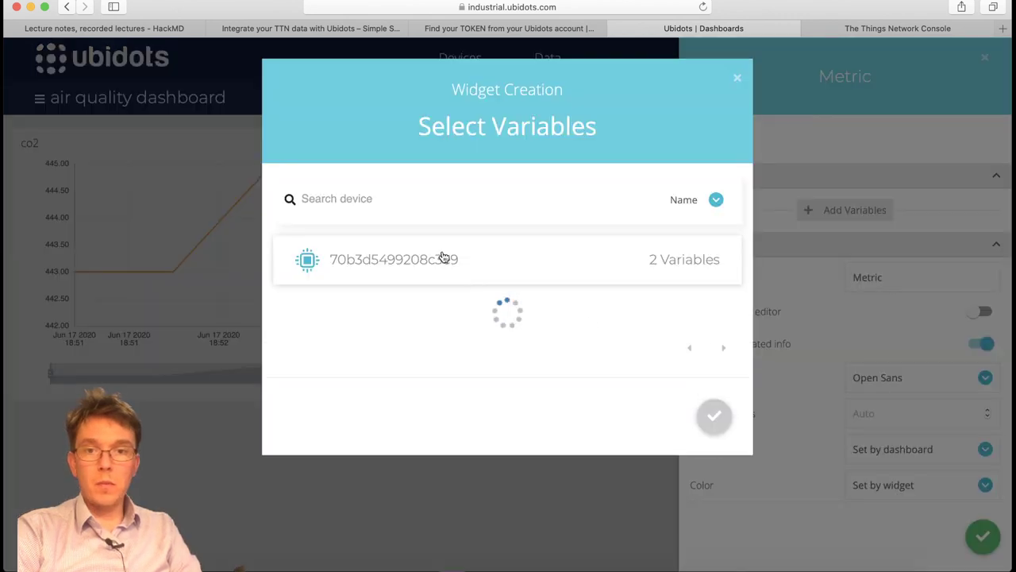
left_click(394, 328)
left_click(713, 501)
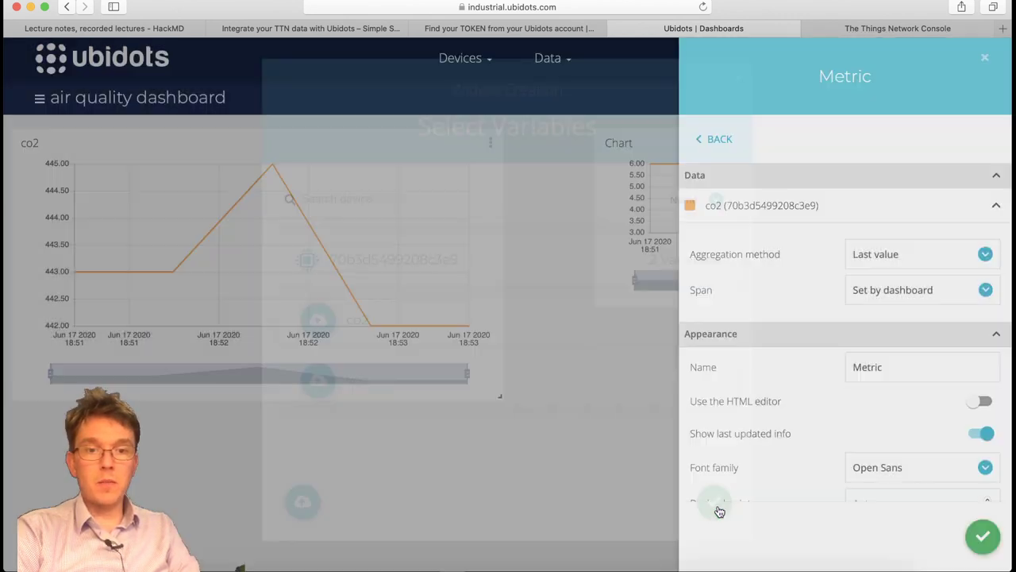
Set the metric span to Last 1 hour, save it, and place it below the voc chart.
left_click(948, 296)
left_click(713, 274)
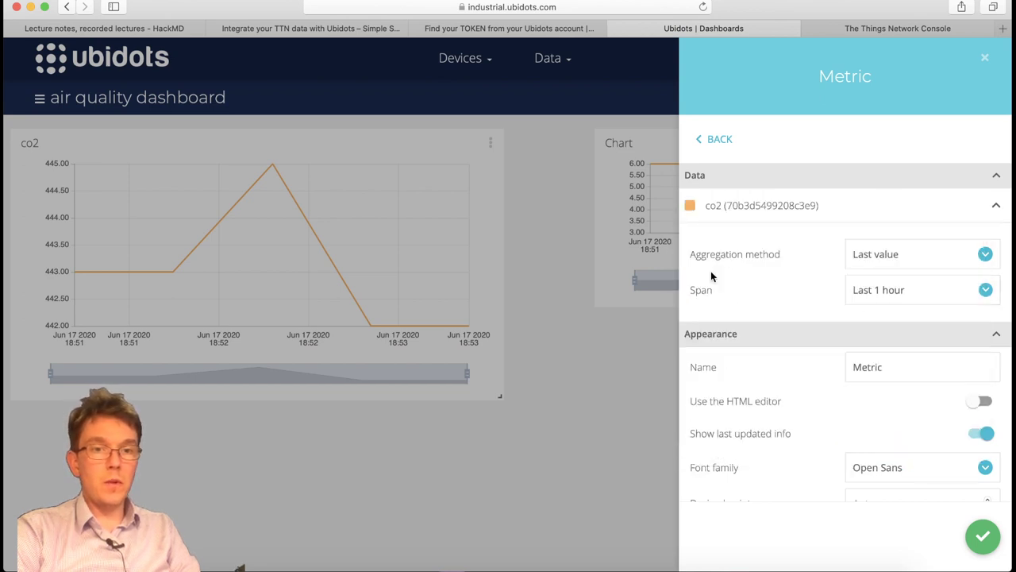
scroll(745, 410, "down", 1)
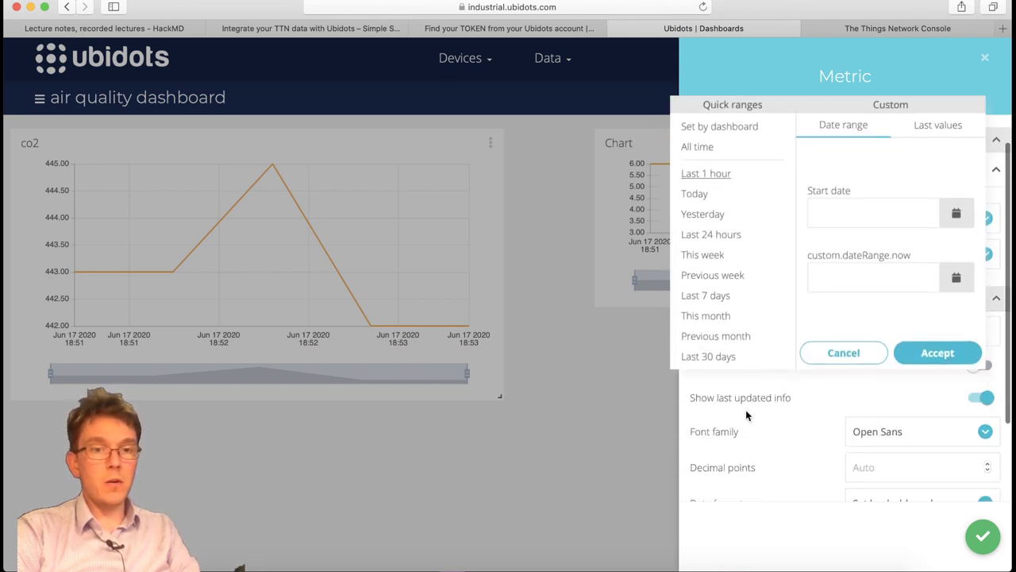
left_click(862, 354)
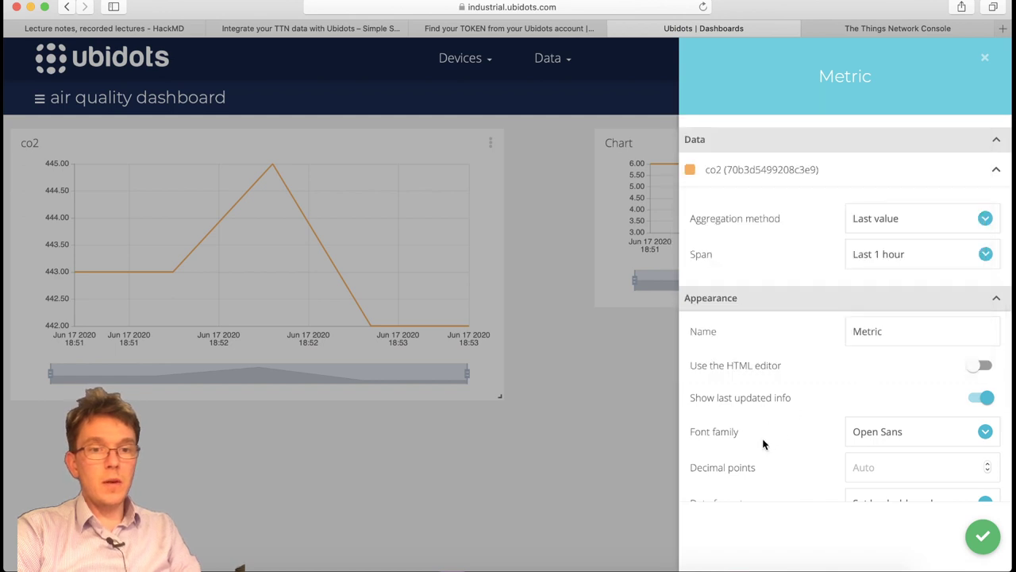
scroll(764, 443, "down", 4)
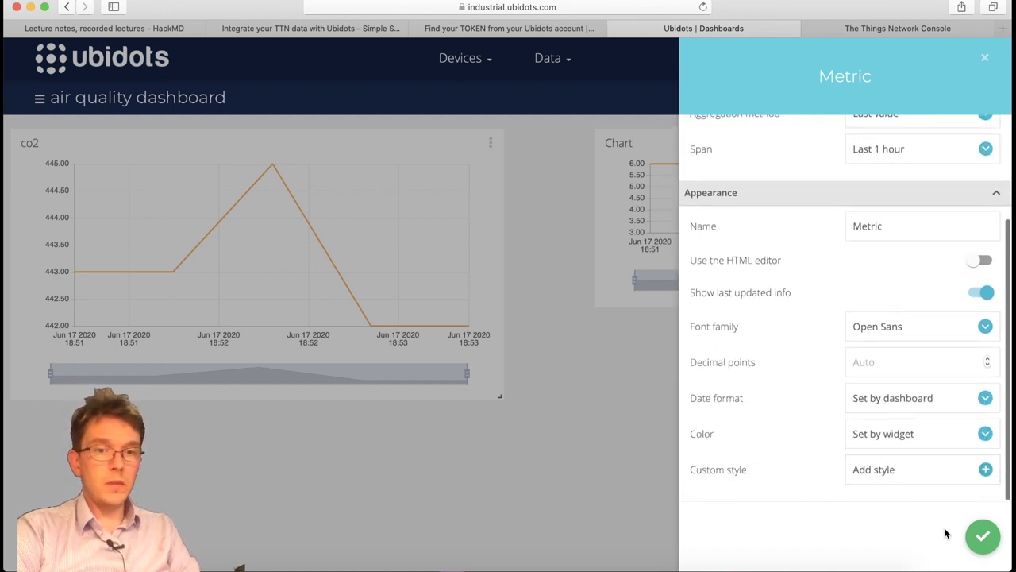
left_click(982, 536)
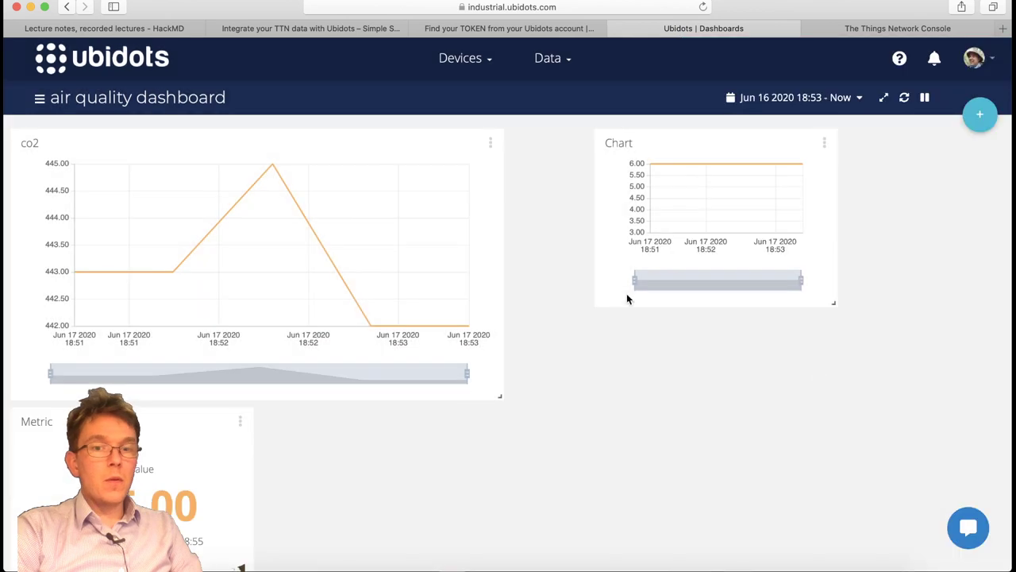
left_click_drag(227, 413, 601, 448)
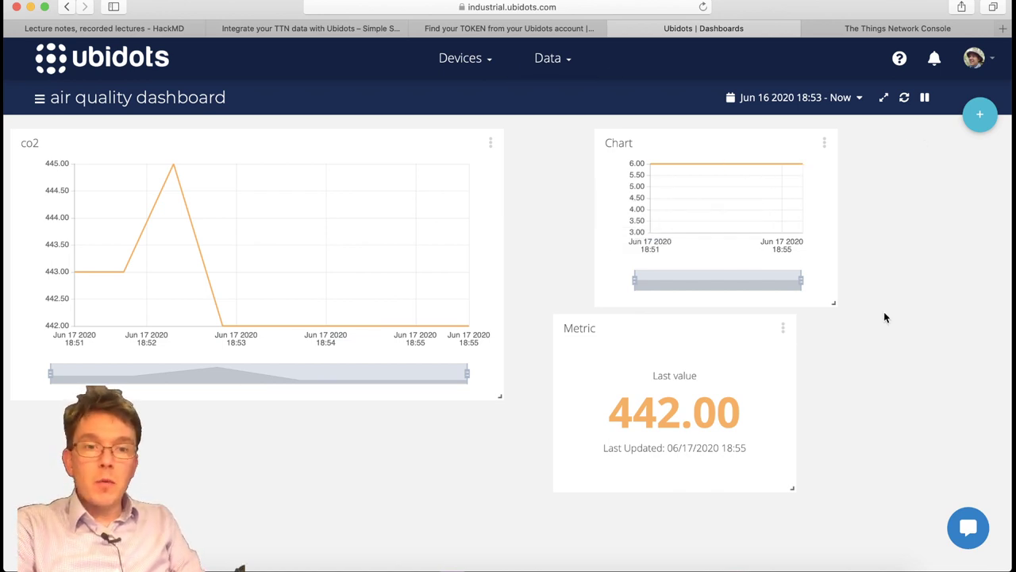
Create and copy a public link for the air quality dashboard, then close the share window and list.
left_click(563, 68)
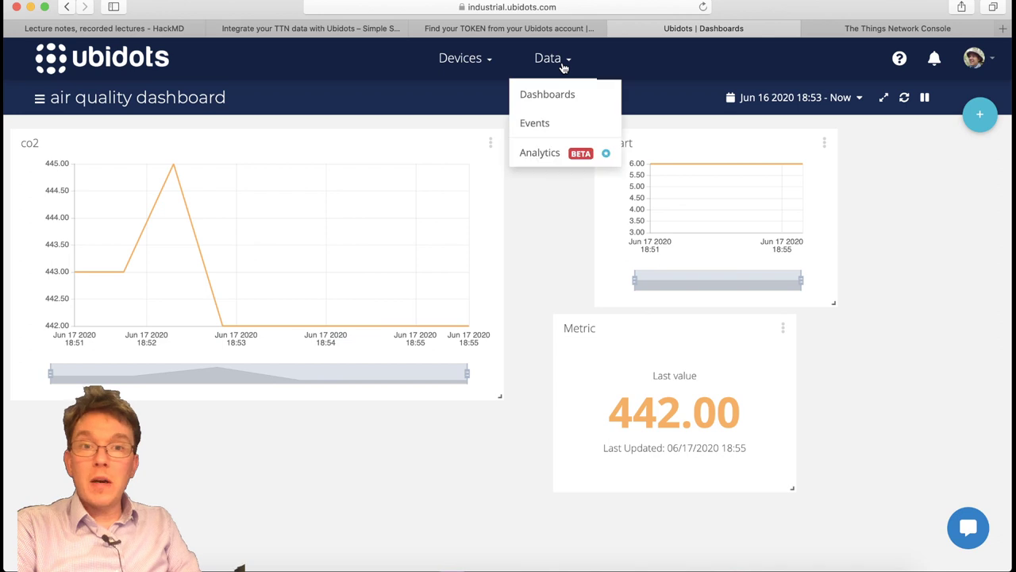
left_click(39, 98)
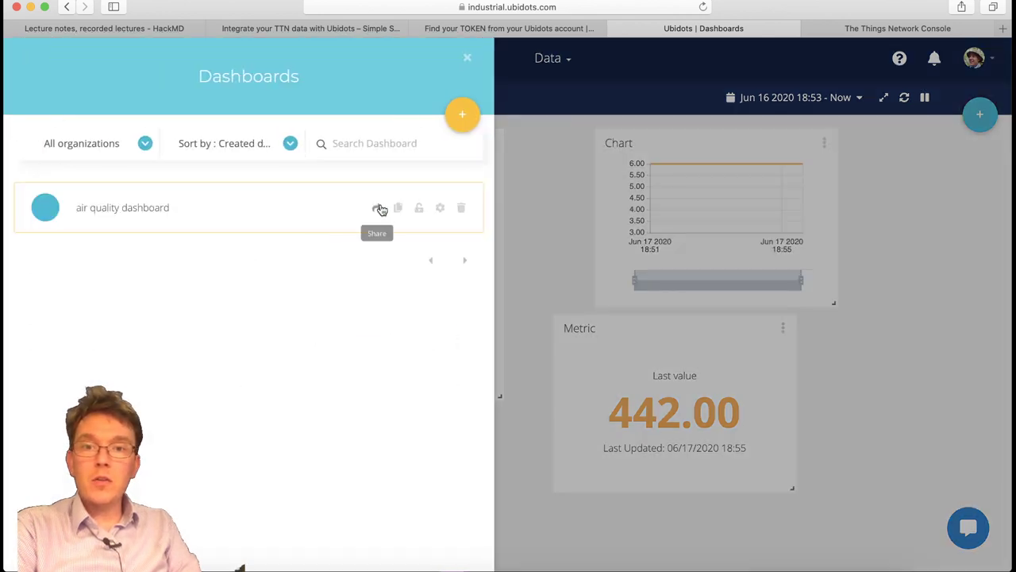
left_click(380, 209)
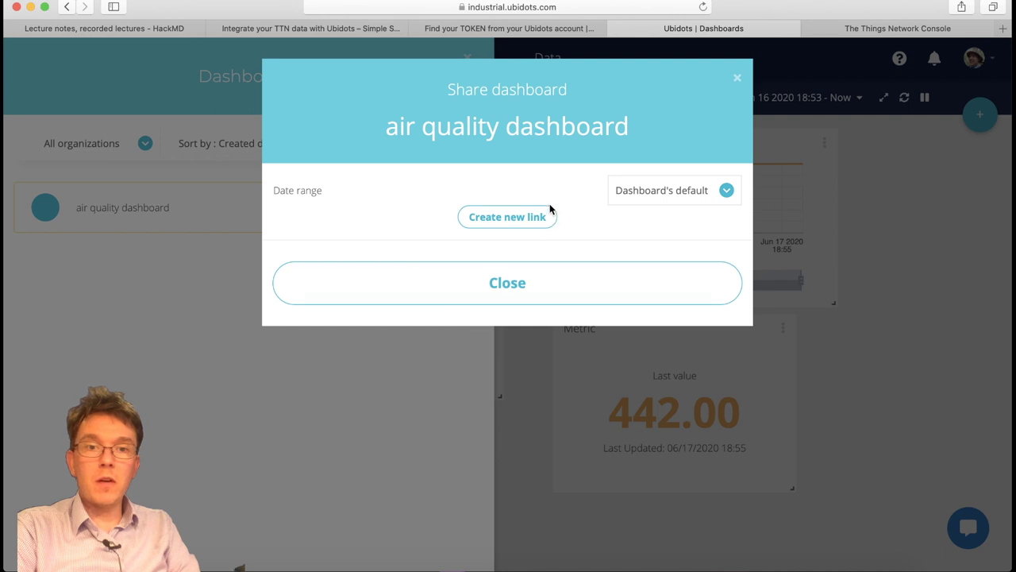
left_click(509, 219)
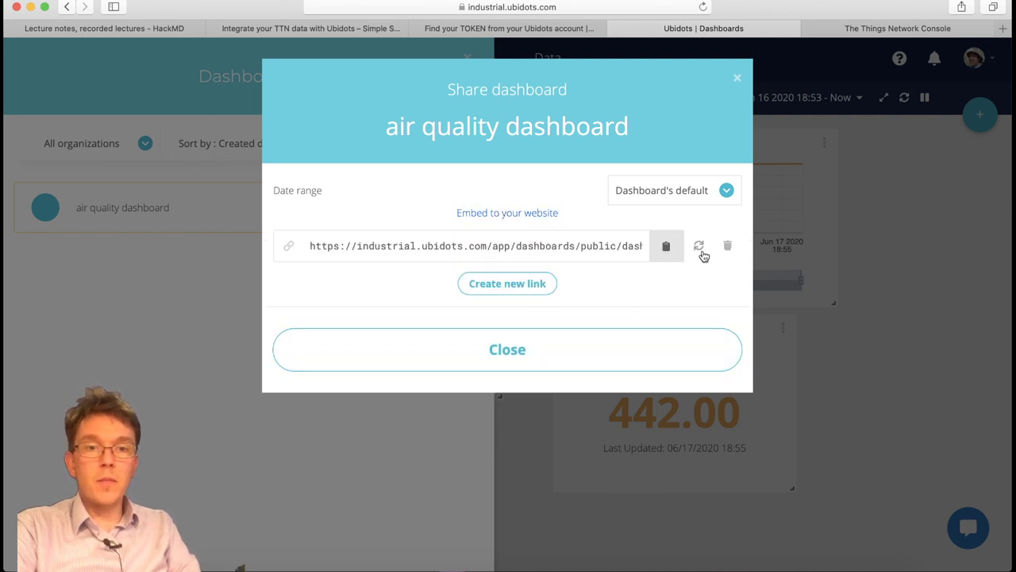
left_click(671, 252)
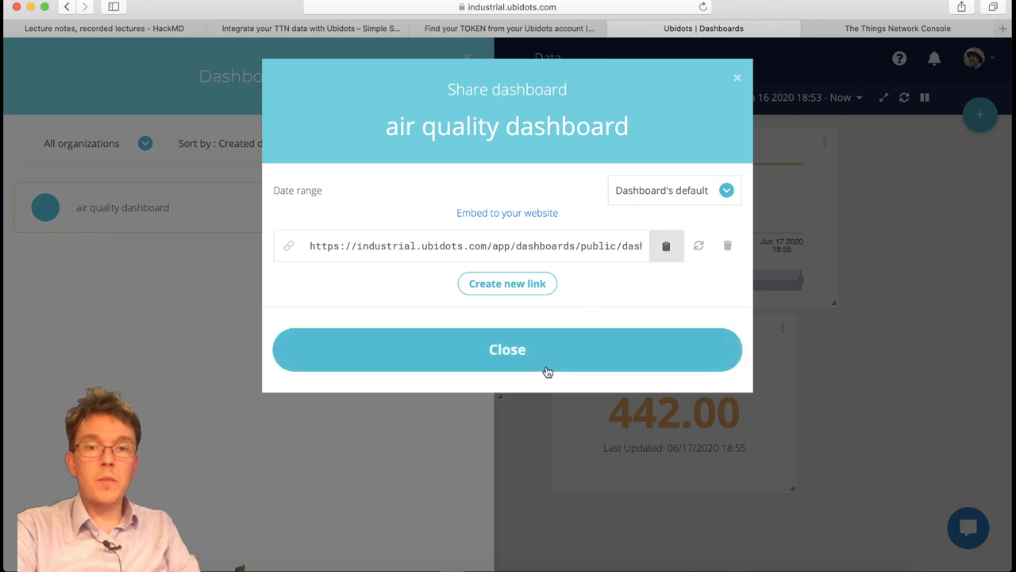
left_click(547, 371)
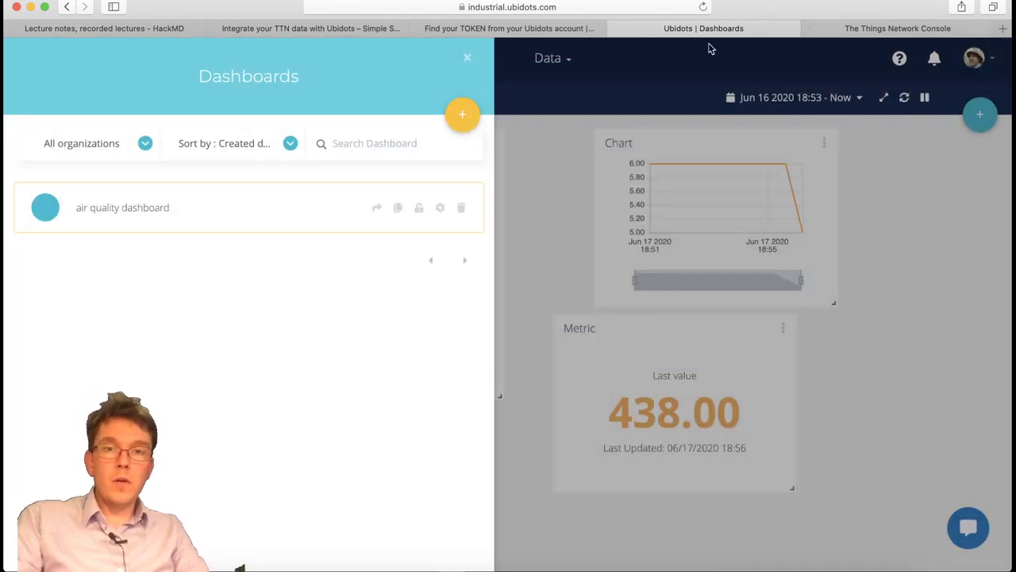
left_click(528, 282)
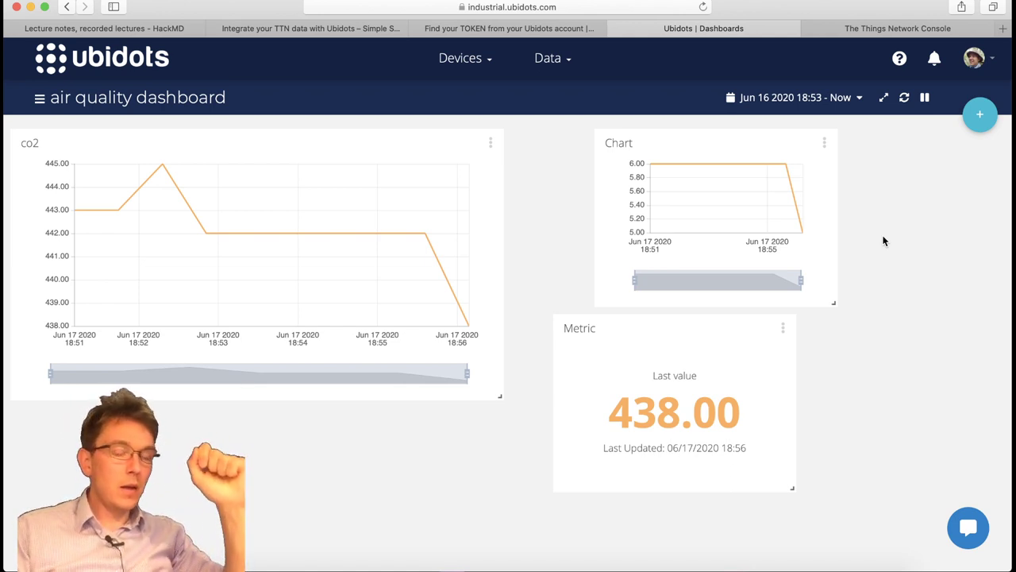
Go to Data > Events, create a new event, and pick co2 as the trigger variable.
left_click(483, 62)
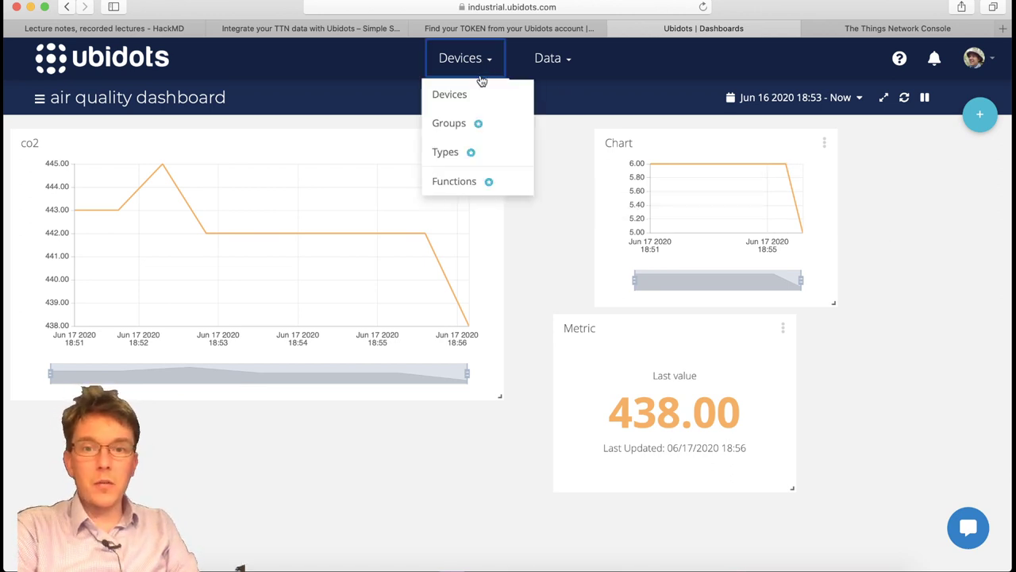
left_click(548, 63)
left_click(563, 125)
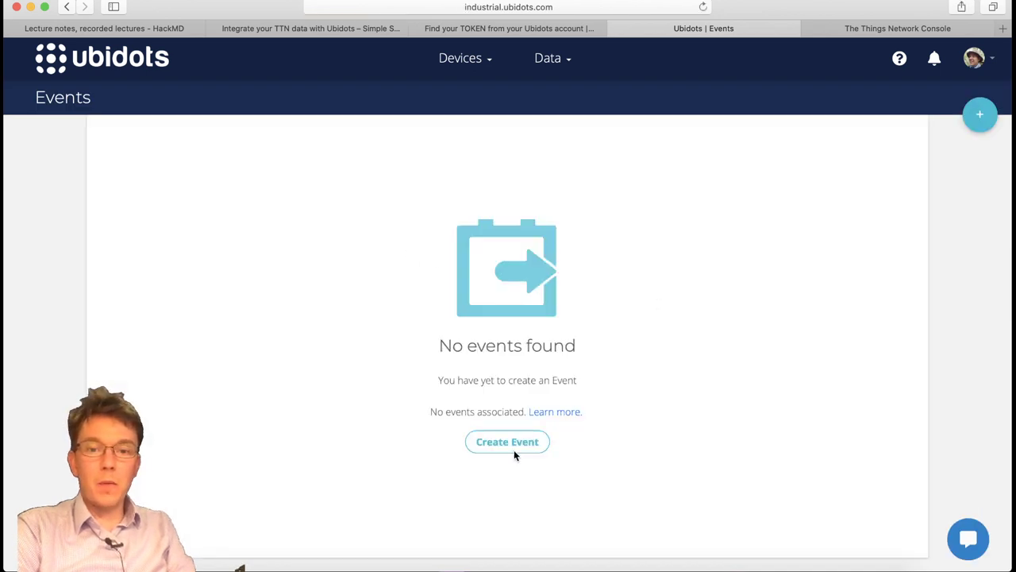
left_click(512, 444)
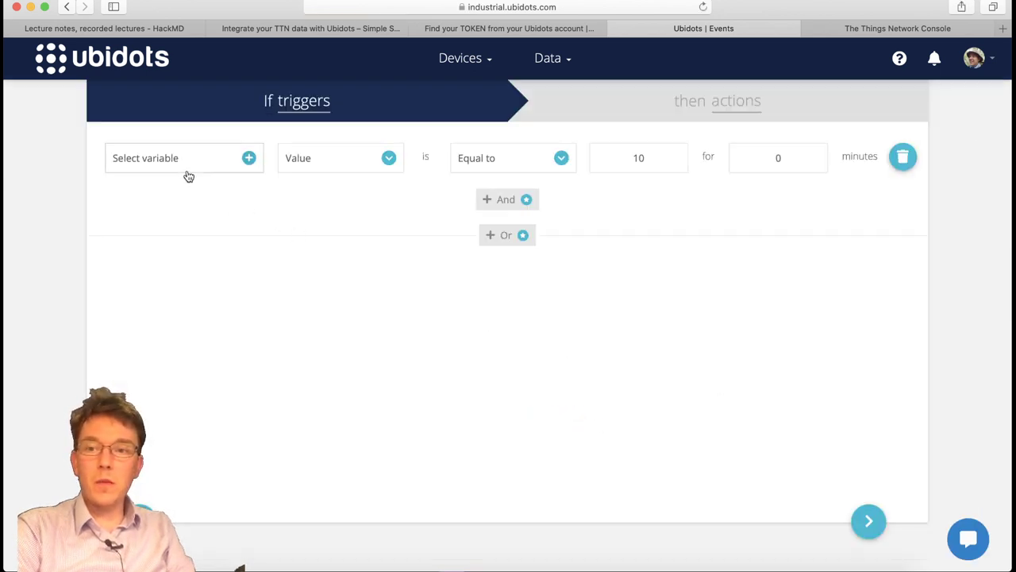
left_click(188, 175)
left_click(453, 314)
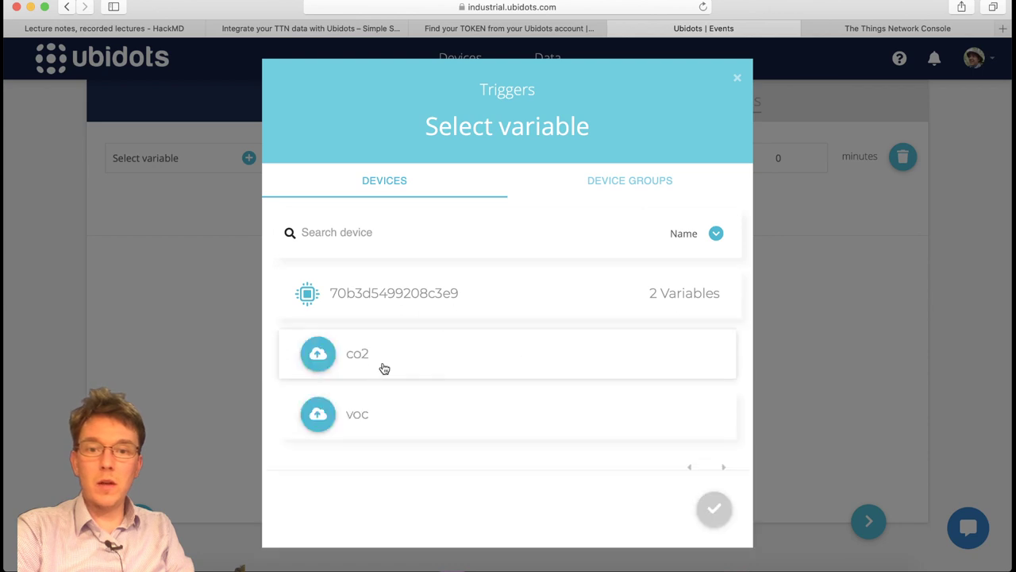
left_click(529, 351)
left_click(723, 511)
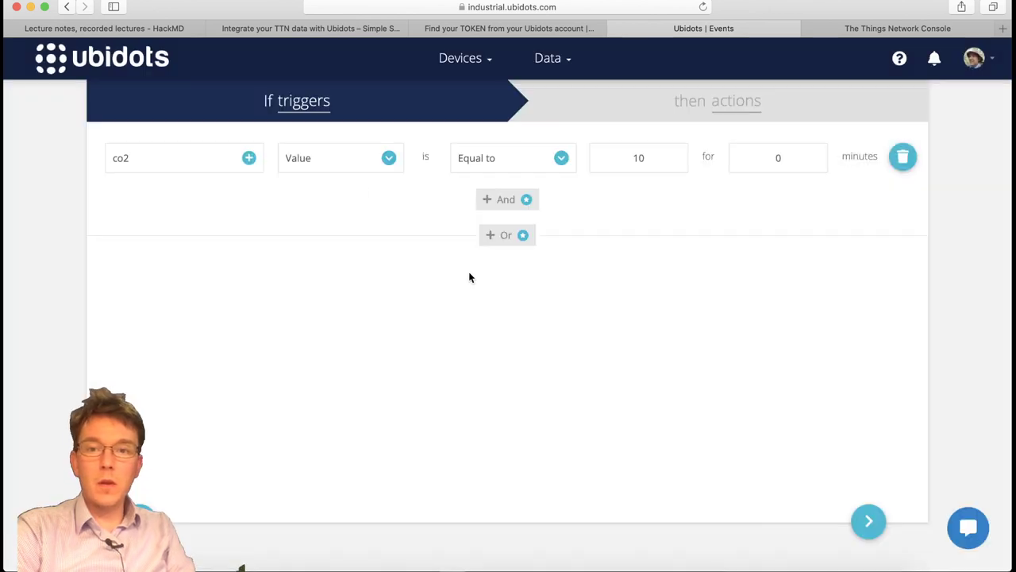
Set the trigger condition to Greater than 415 and continue to the actions step.
left_click(526, 165)
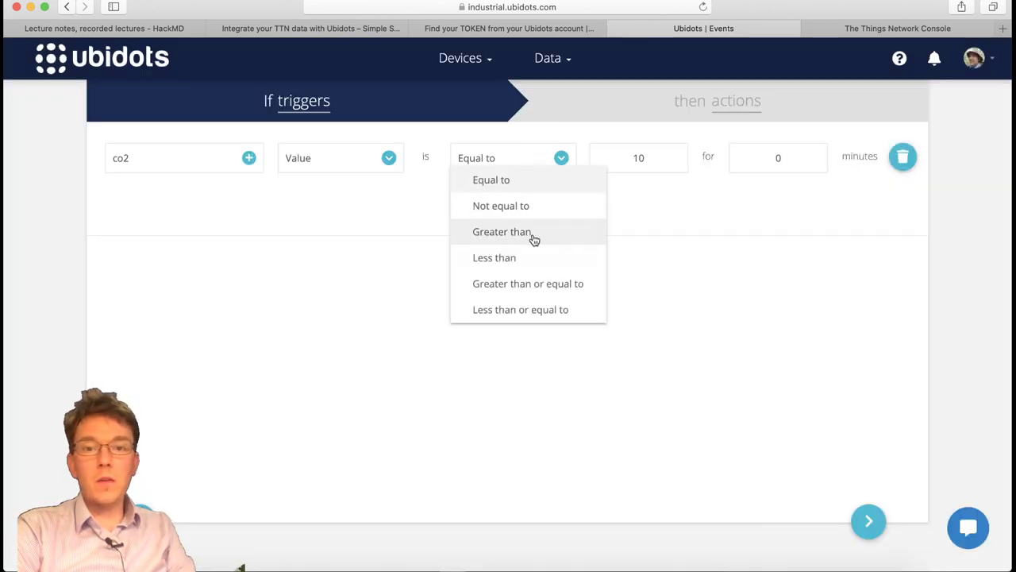
left_click(533, 239)
left_click_drag(627, 154, 647, 151)
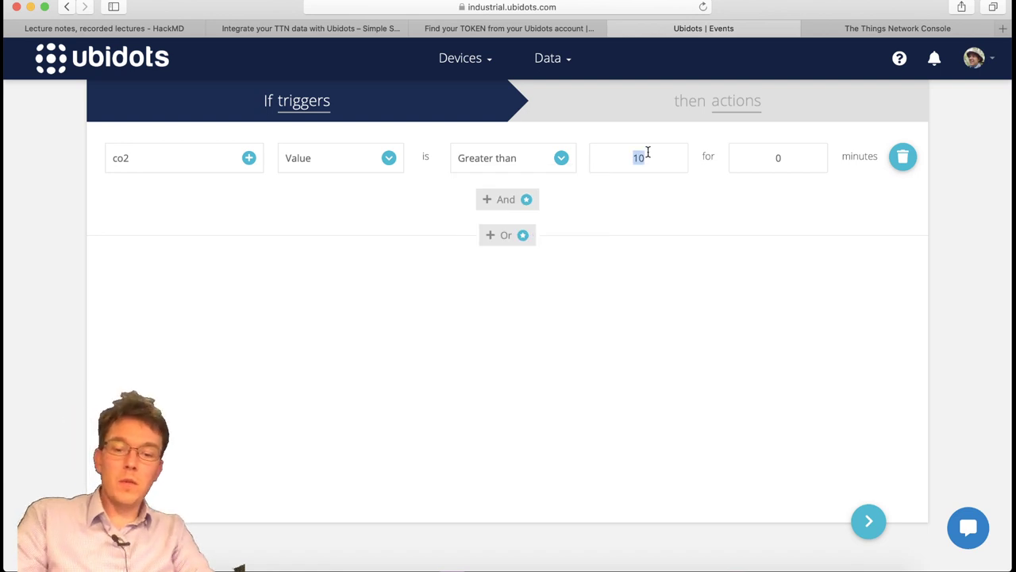
type("415")
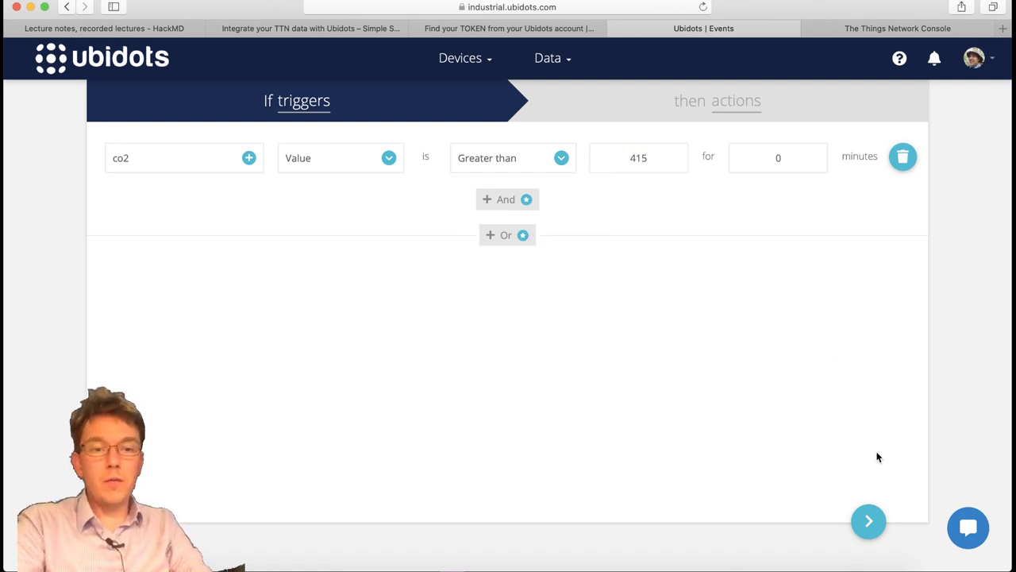
left_click(871, 531)
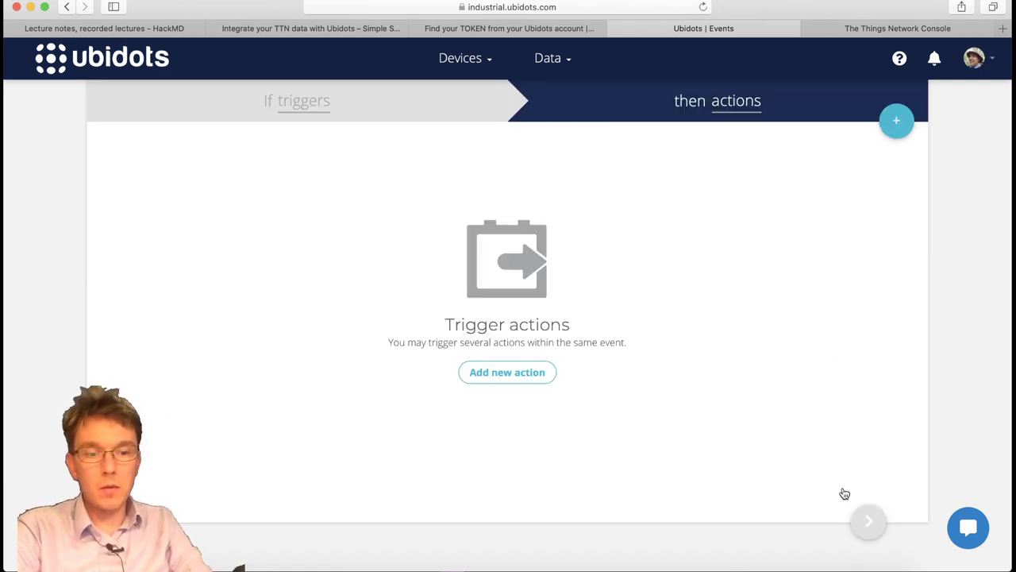
Add a Send SMS action to the recipient's phone number and save the event as 'If co2 then SMS'.
left_click(484, 372)
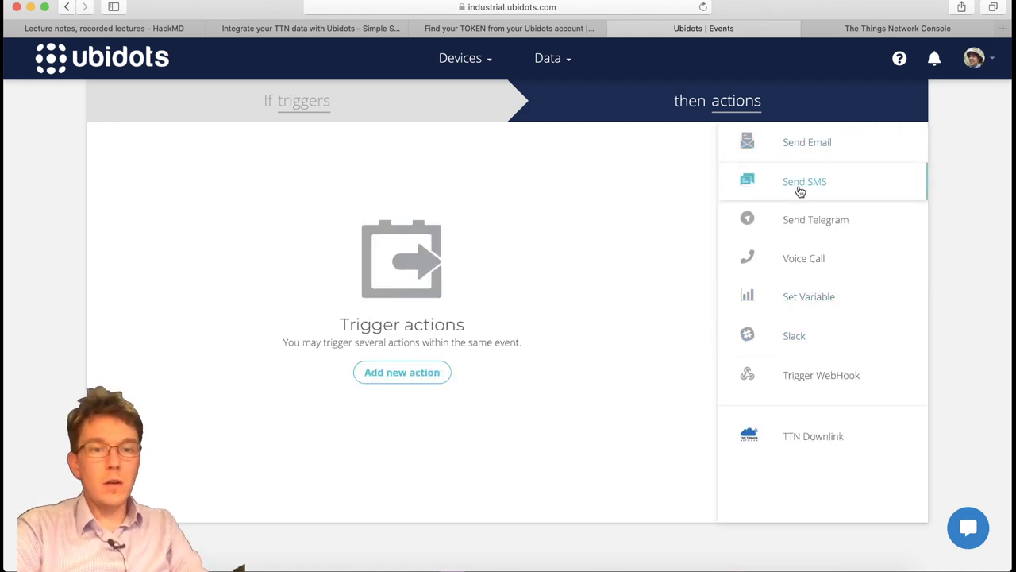
left_click(770, 203)
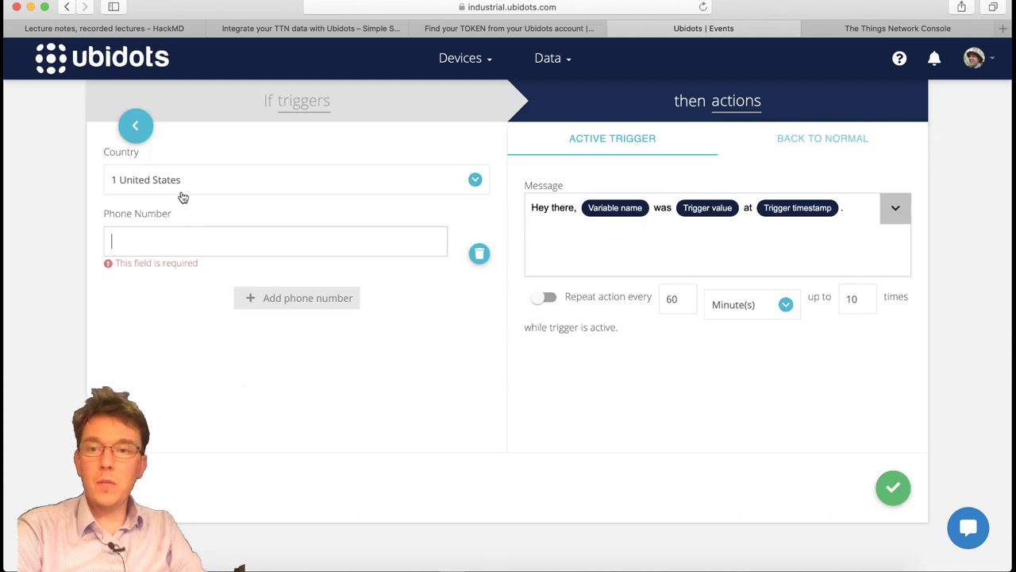
left_click(197, 248)
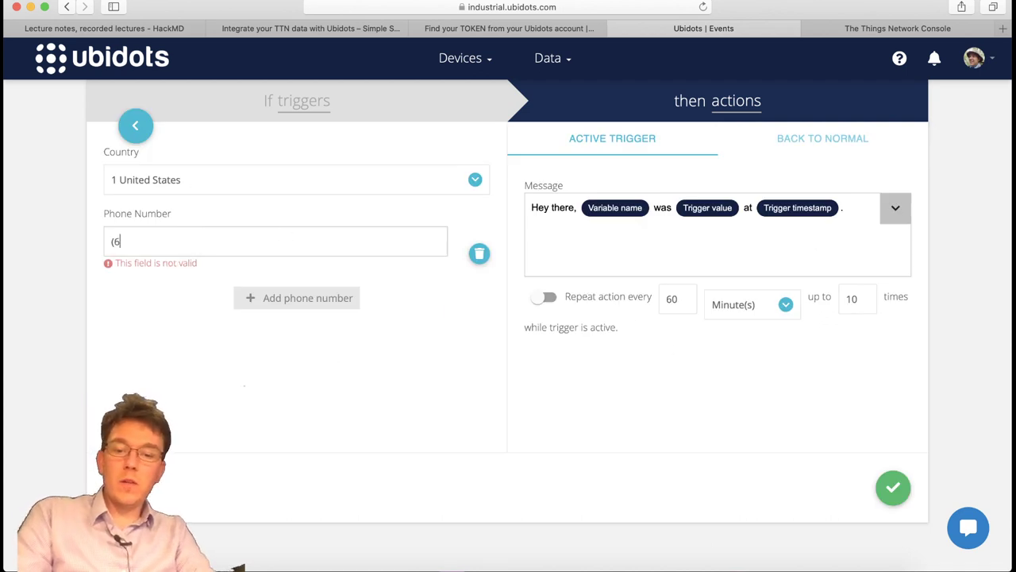
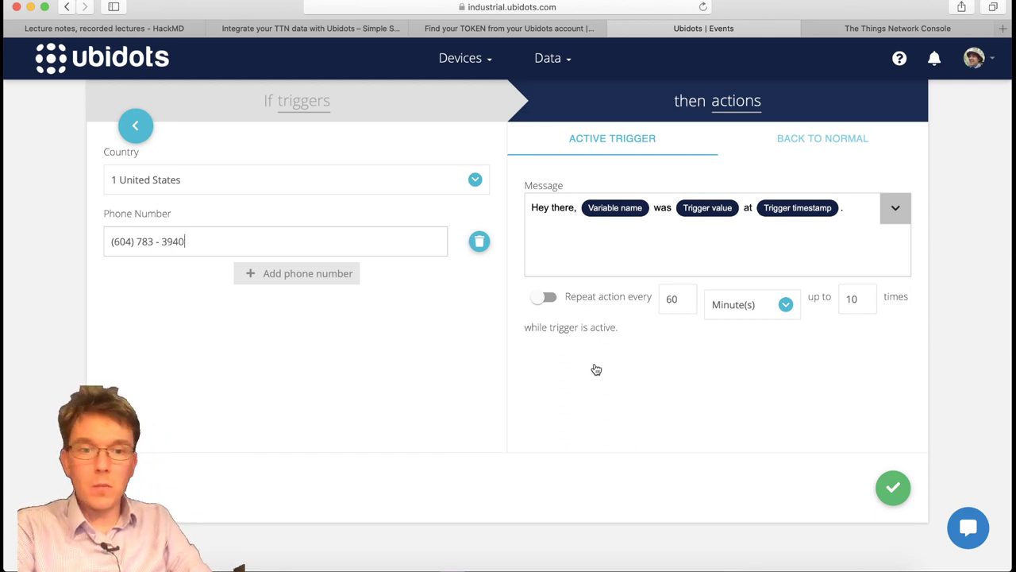
left_click(894, 489)
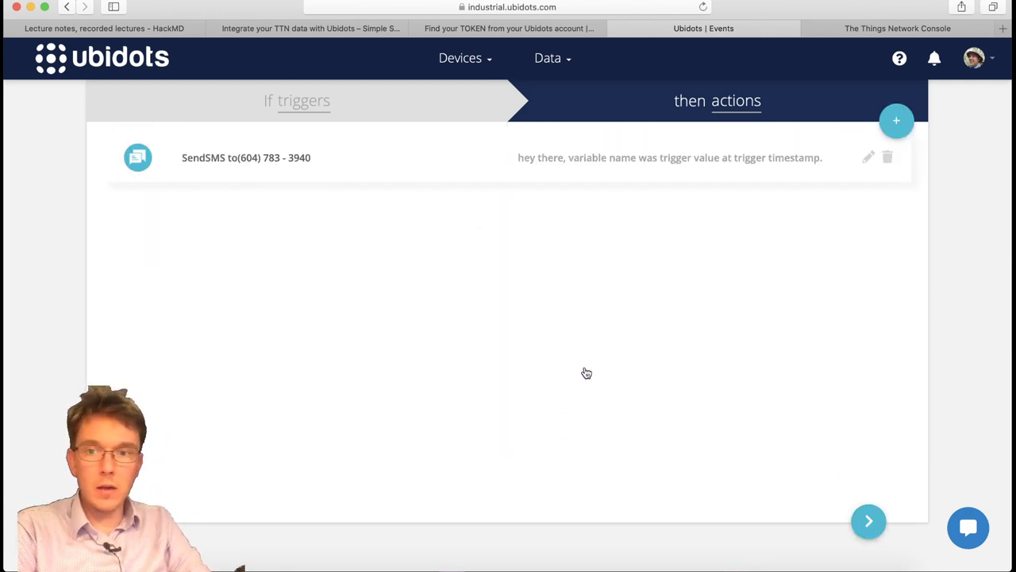
left_click(867, 521)
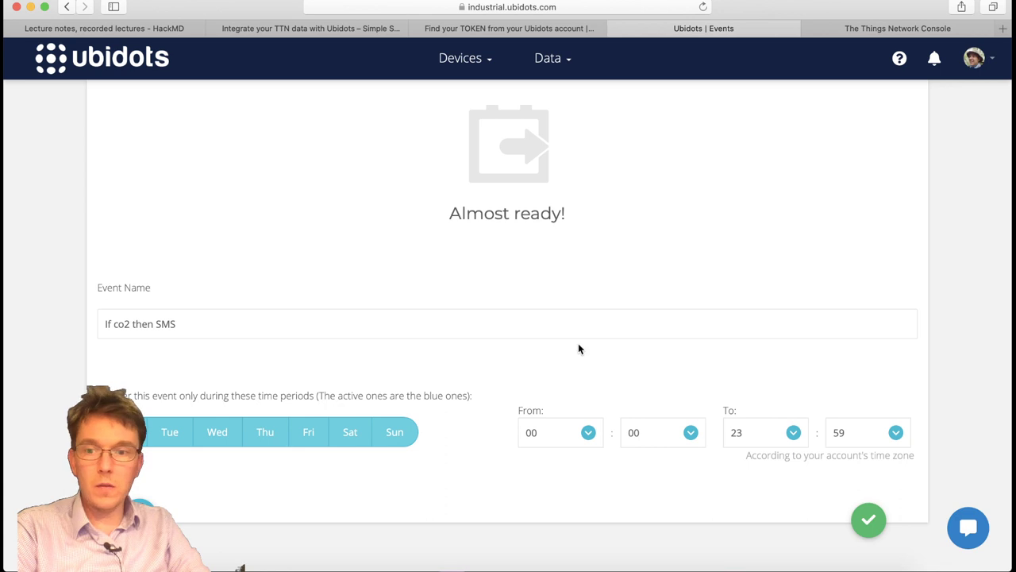
left_click(867, 520)
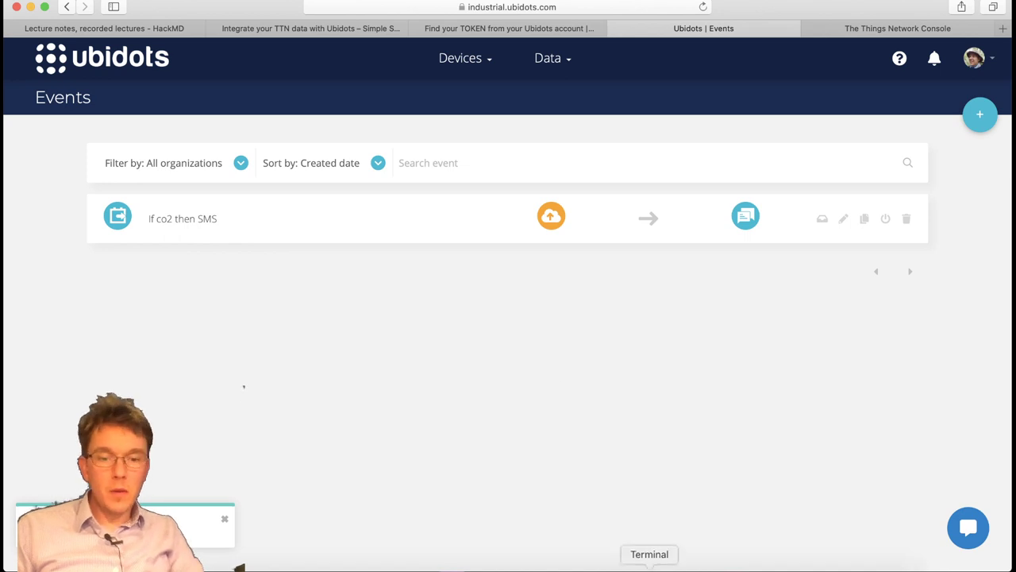
left_click(520, 566)
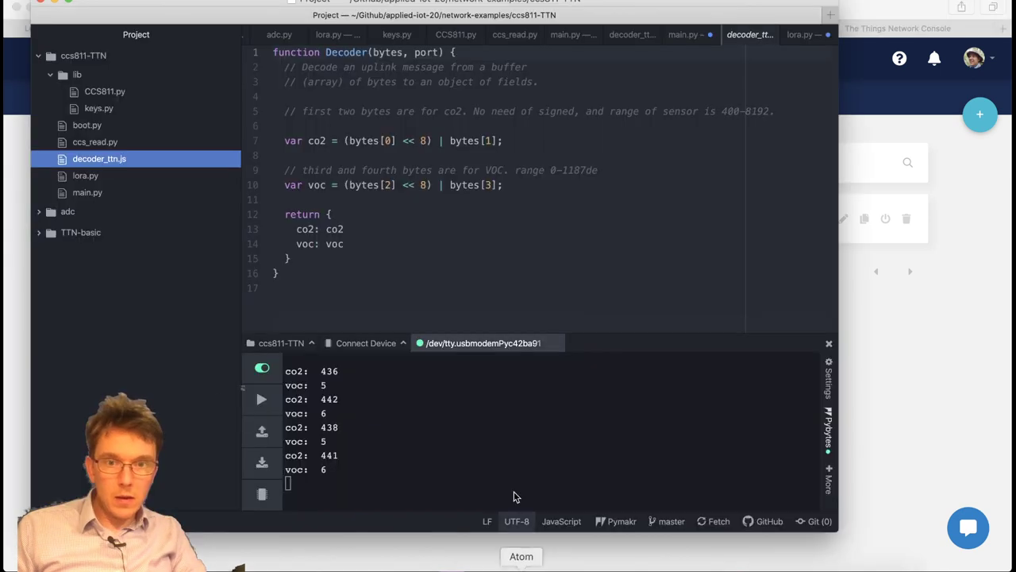
left_click(436, 447)
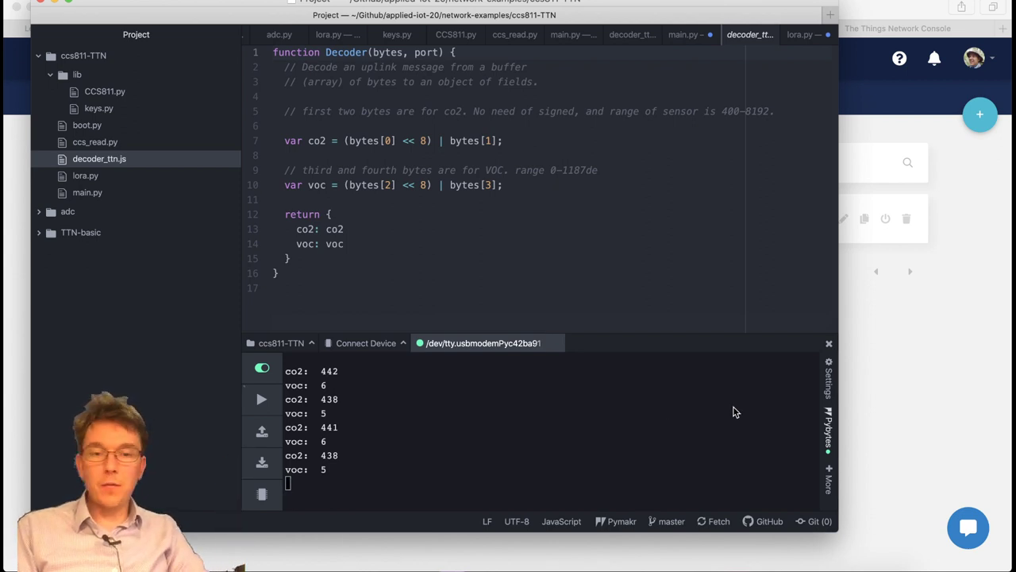
left_click(945, 419)
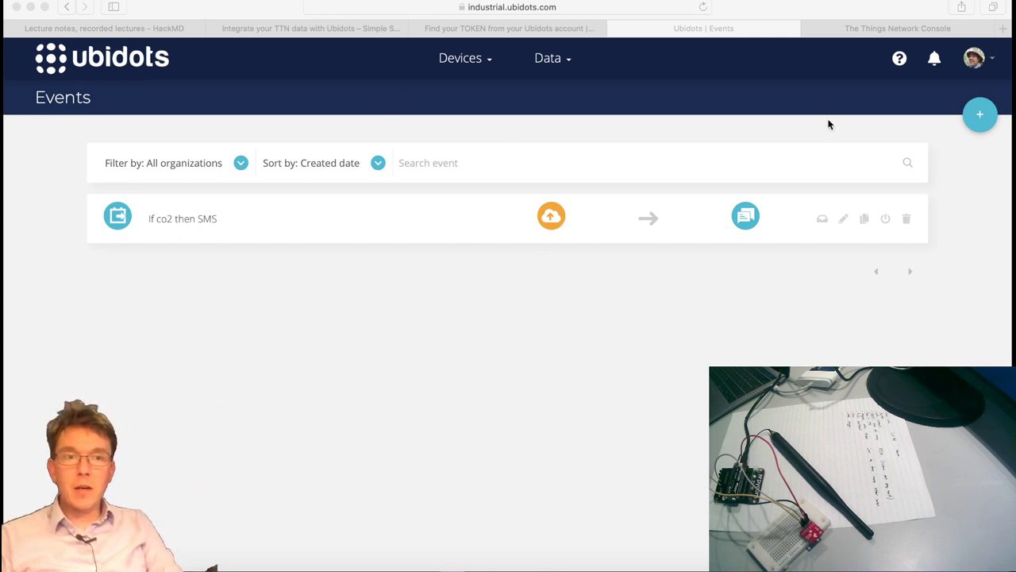
Bring the browser back into focus and go to the Dashboards list from the Data menu.
left_click(756, 123)
left_click(537, 59)
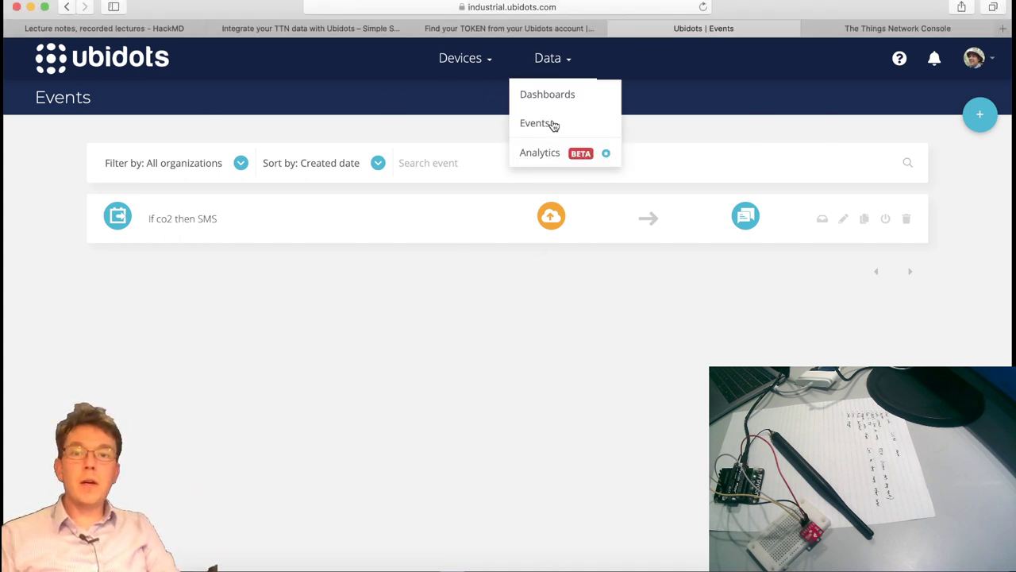
left_click(567, 99)
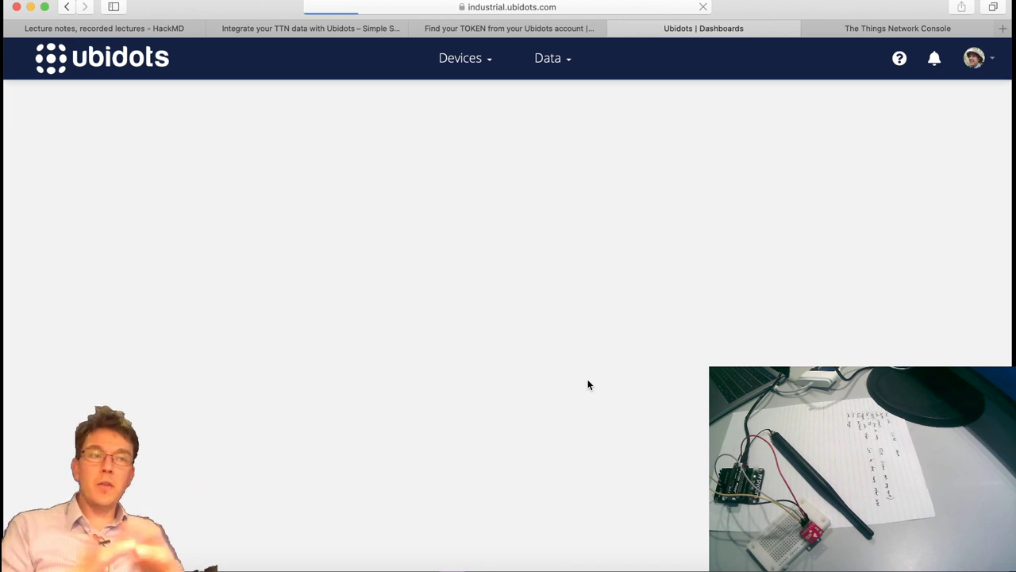